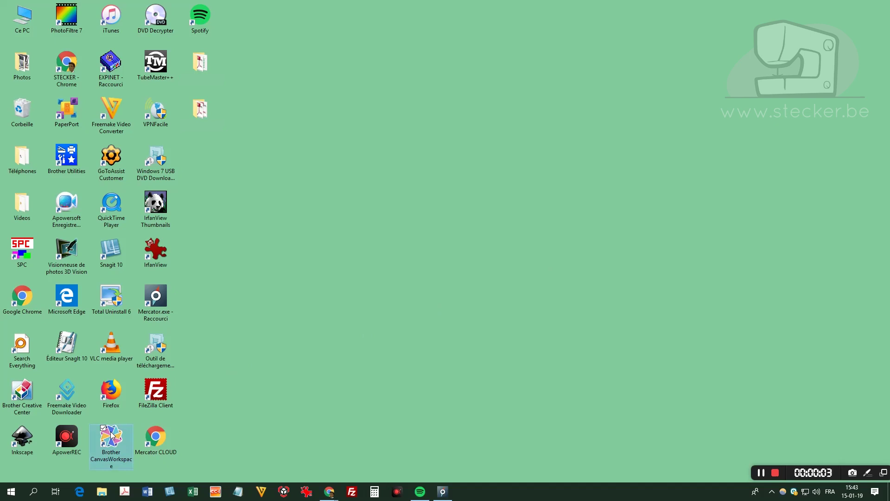
Launch Brother CanvasWorkspace and look through the Collection de motifs pattern collections.
{"action": "double_click", "coordinate": [111, 435]}
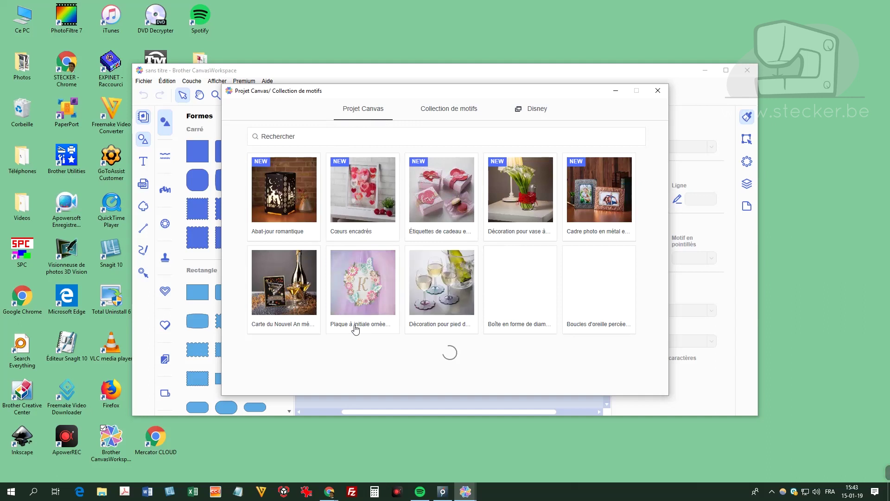
{"action": "left_click", "coordinate": [449, 110]}
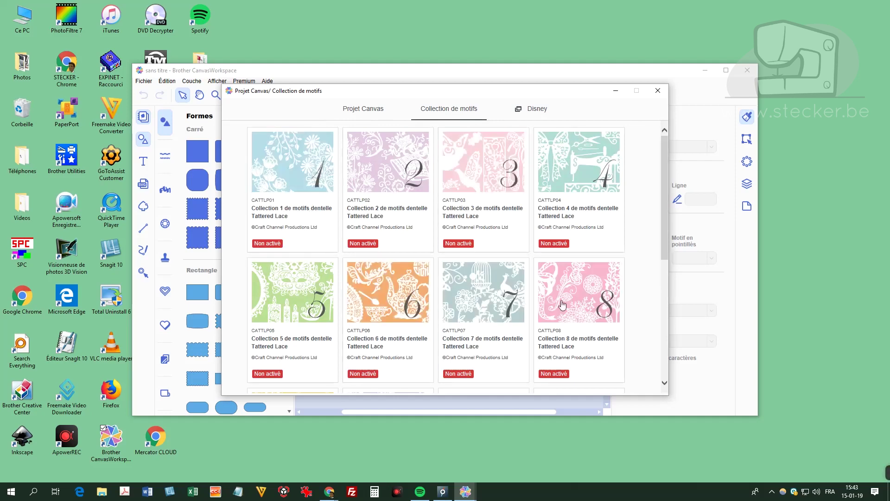
{"action": "left_click_drag", "start_coordinate": [666, 189], "coordinate": [664, 321]}
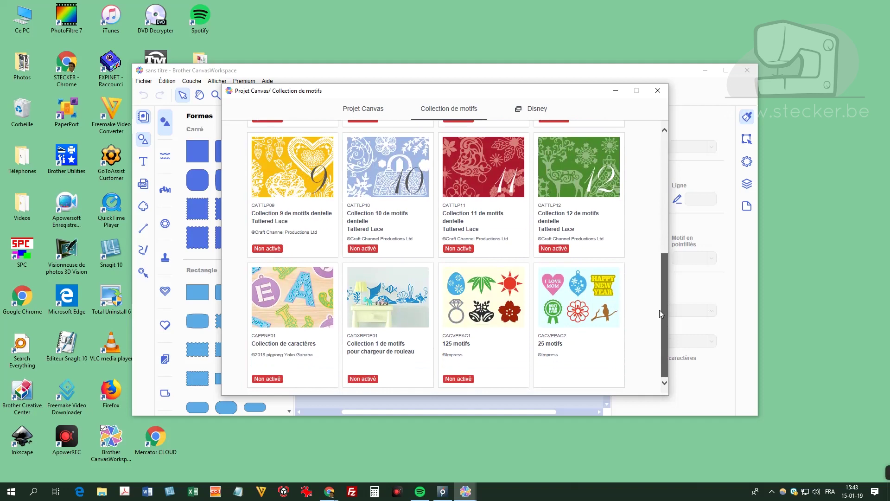
{"action": "scroll", "coordinate": [656, 292], "scroll_direction": "up", "scroll_amount": 3}
{"action": "scroll", "coordinate": [653, 274], "scroll_direction": "up", "scroll_amount": 6}
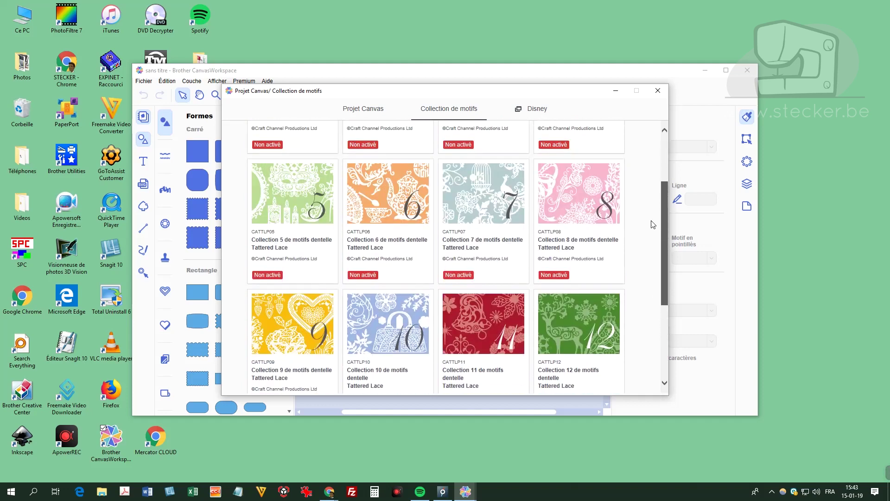
Check access to the Disney content, dismiss the web browser notice and close the Projet Canvas/Collection de motifs window.
{"action": "left_click", "coordinate": [534, 111]}
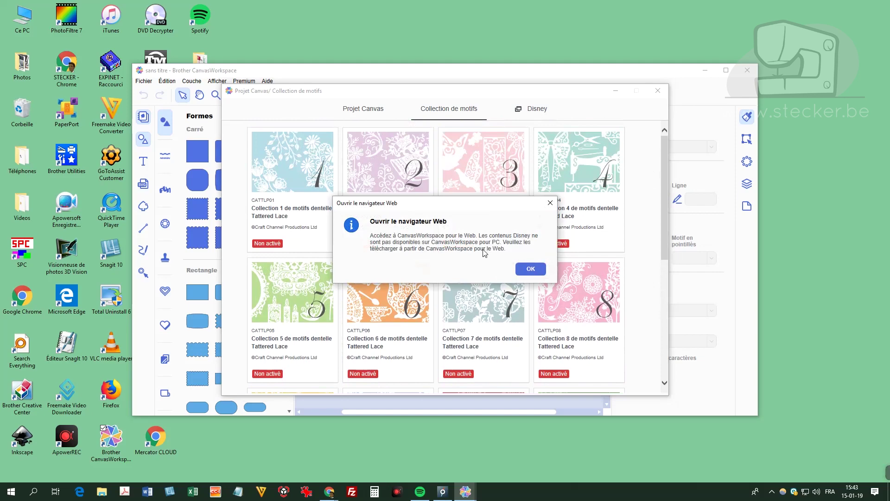
{"action": "left_click", "coordinate": [528, 269]}
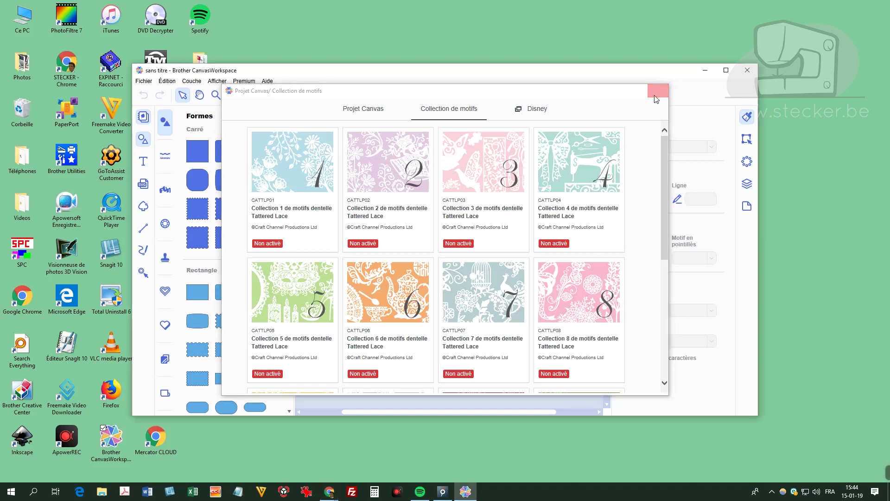
{"action": "left_click", "coordinate": [656, 96]}
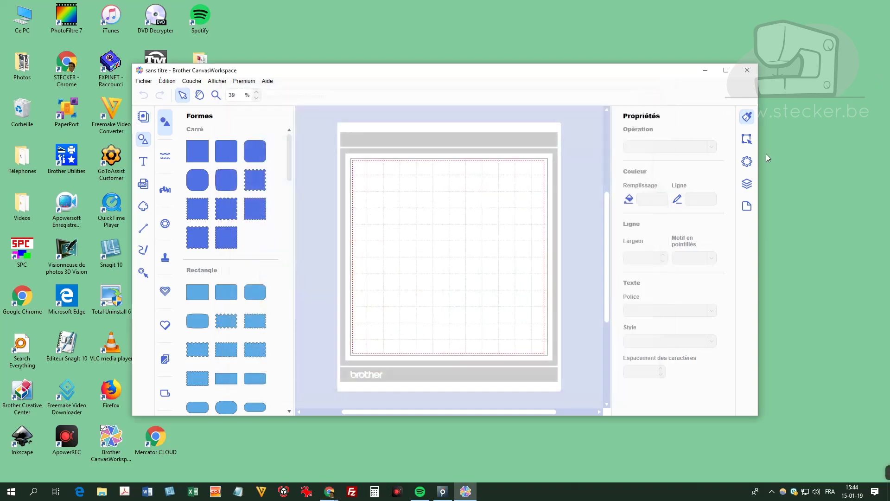
Maximize the window with the shape library collapsed and set the mat zoom to 70%.
{"action": "left_click", "coordinate": [732, 74]}
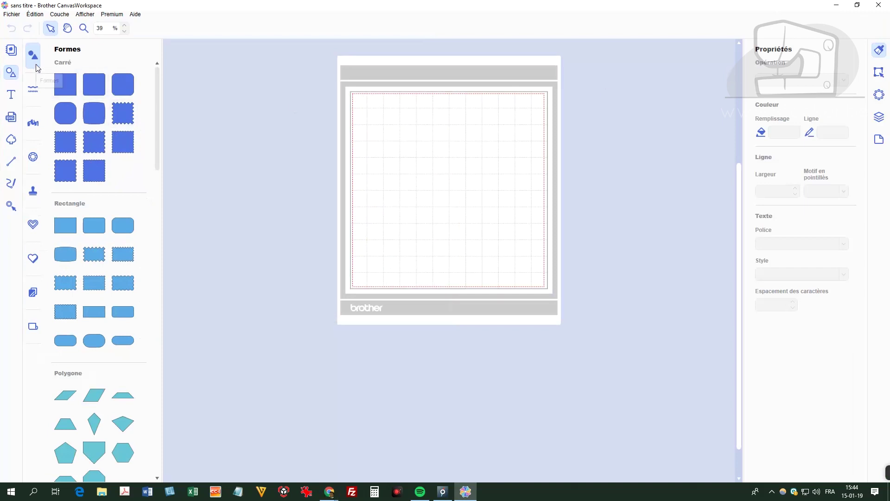
{"action": "left_click", "coordinate": [16, 74]}
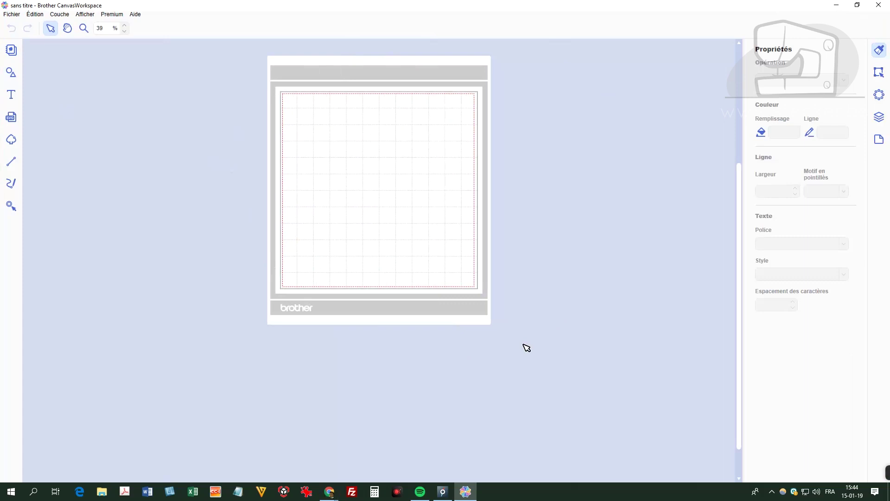
{"action": "left_click", "coordinate": [125, 27]}
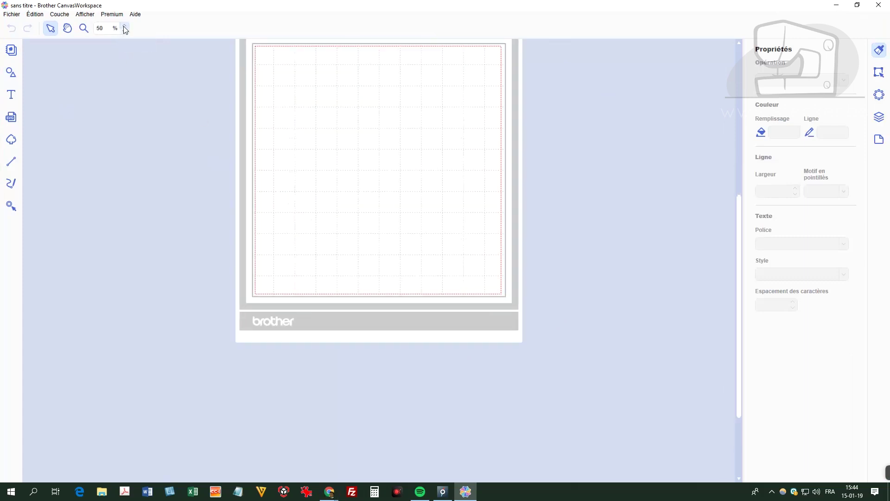
{"action": "left_click", "coordinate": [125, 26]}
{"action": "left_click", "coordinate": [124, 26]}
{"action": "scroll", "coordinate": [246, 207], "scroll_direction": "up", "scroll_amount": 3}
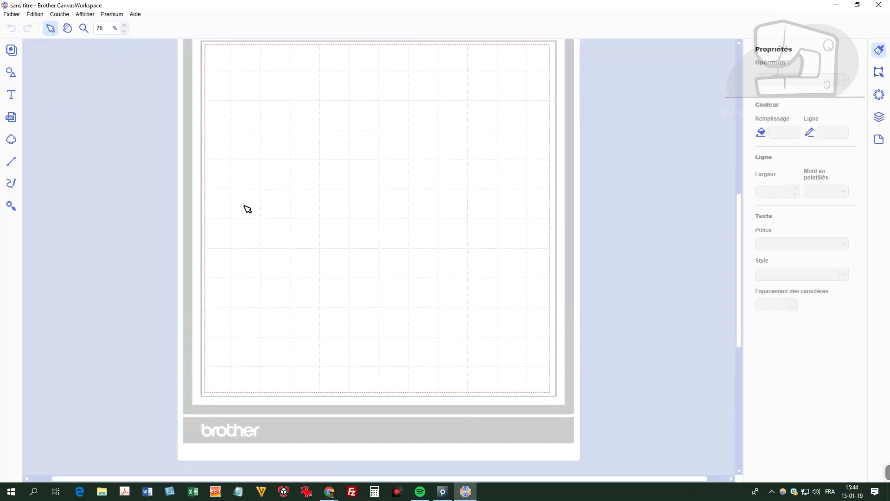
{"action": "scroll", "coordinate": [247, 208], "scroll_direction": "up", "scroll_amount": 1}
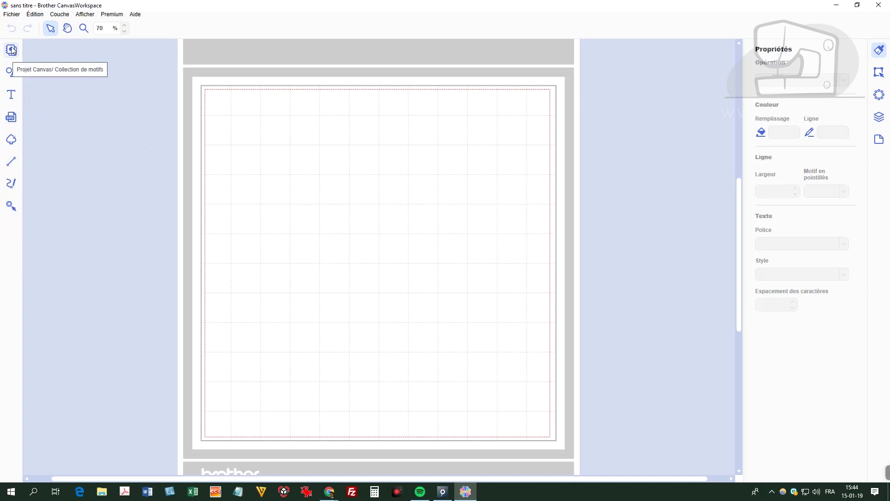
Browse the Formes, Bordures and Mots categories of the shape library.
{"action": "left_click", "coordinate": [9, 74]}
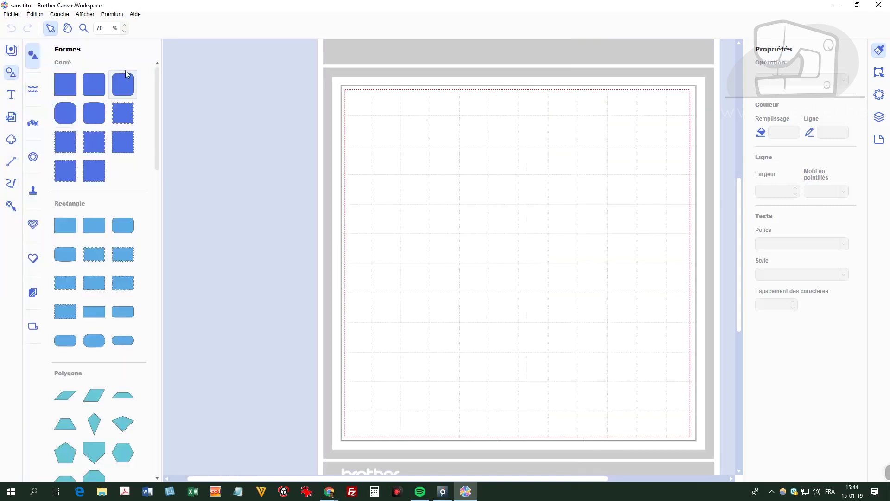
{"action": "left_click_drag", "start_coordinate": [160, 107], "coordinate": [182, 291]}
{"action": "left_click", "coordinate": [33, 91]}
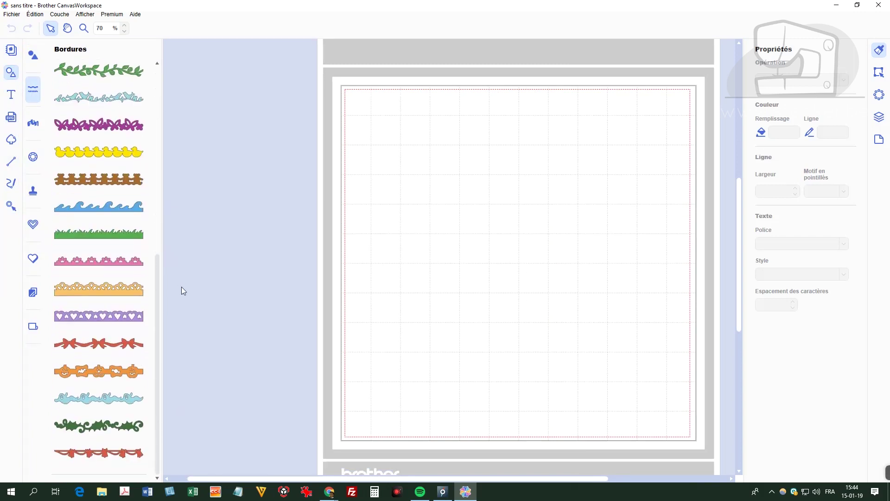
{"action": "left_click", "coordinate": [33, 123]}
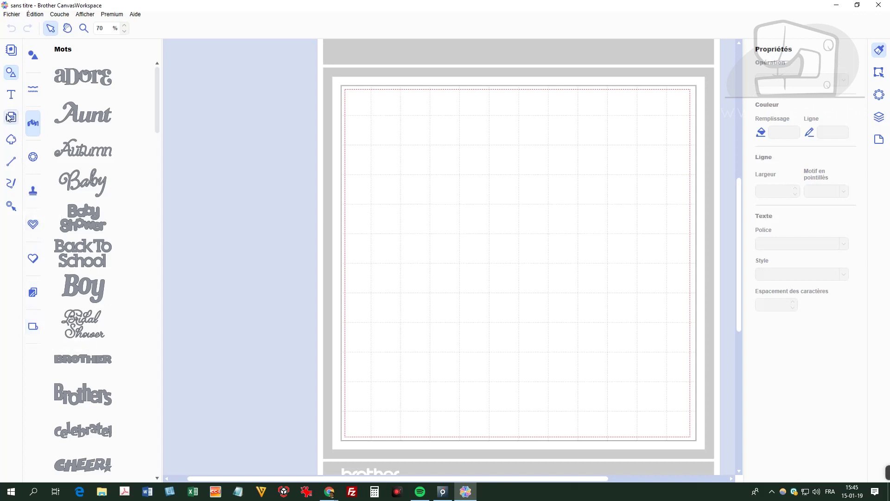
Activate the Text tool and look through the available fonts and font styles.
{"action": "left_click", "coordinate": [10, 96]}
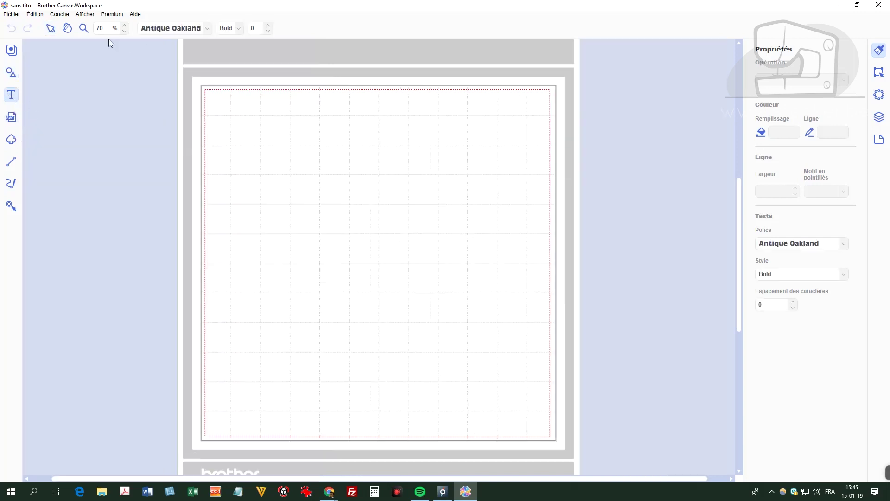
{"action": "left_click", "coordinate": [207, 29]}
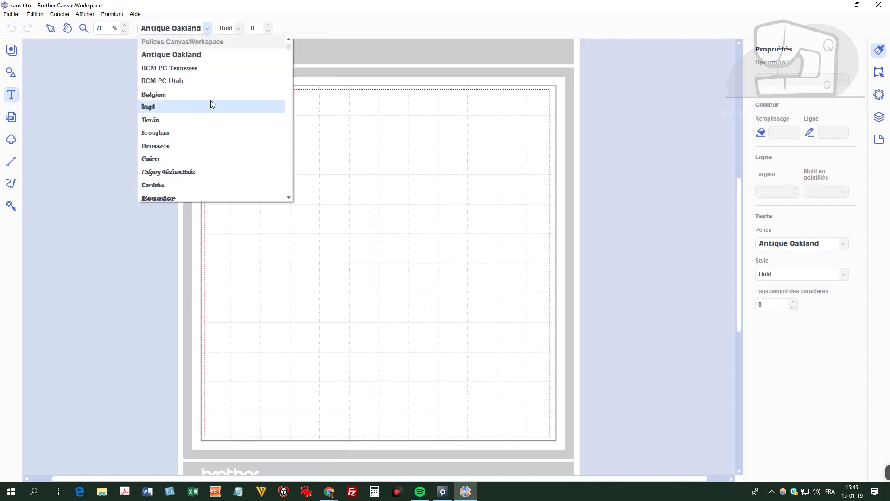
{"action": "left_click", "coordinate": [237, 28]}
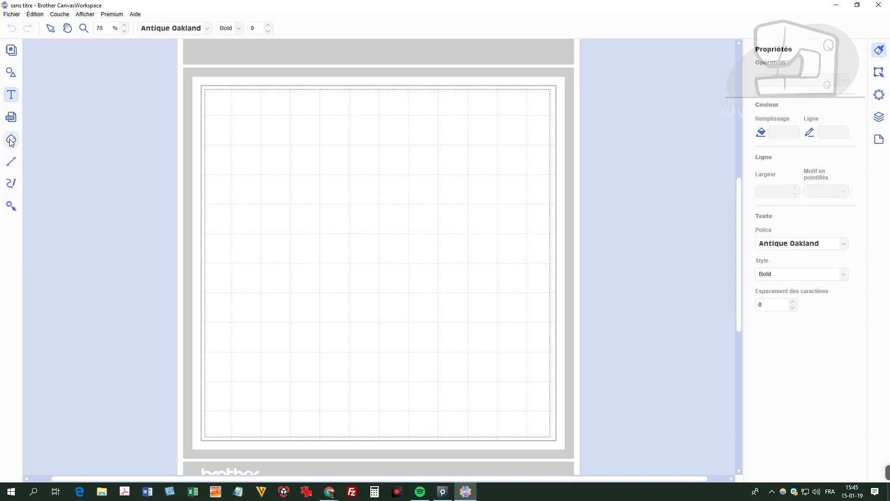
Draw a closed five-cornered, boomerang-like polygon near the middle of the mat with the Tracé path tool.
{"action": "left_click", "coordinate": [11, 165]}
{"action": "left_click", "coordinate": [274, 264]}
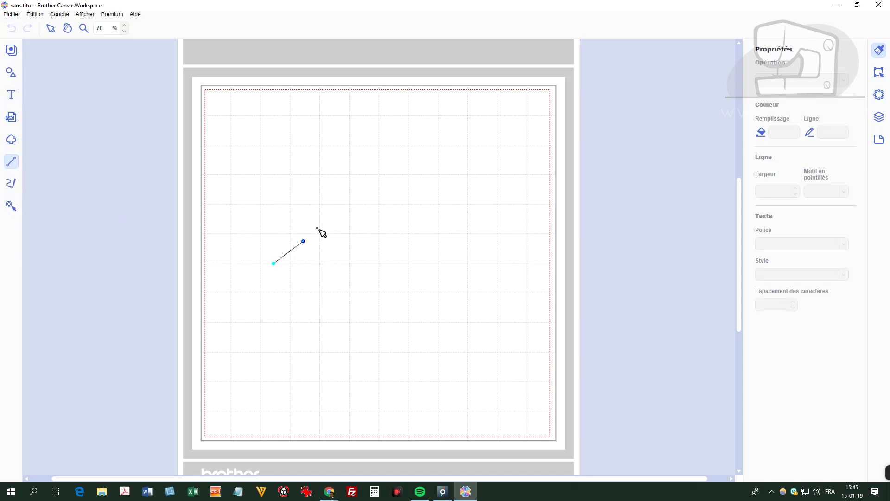
{"action": "left_click", "coordinate": [376, 186]}
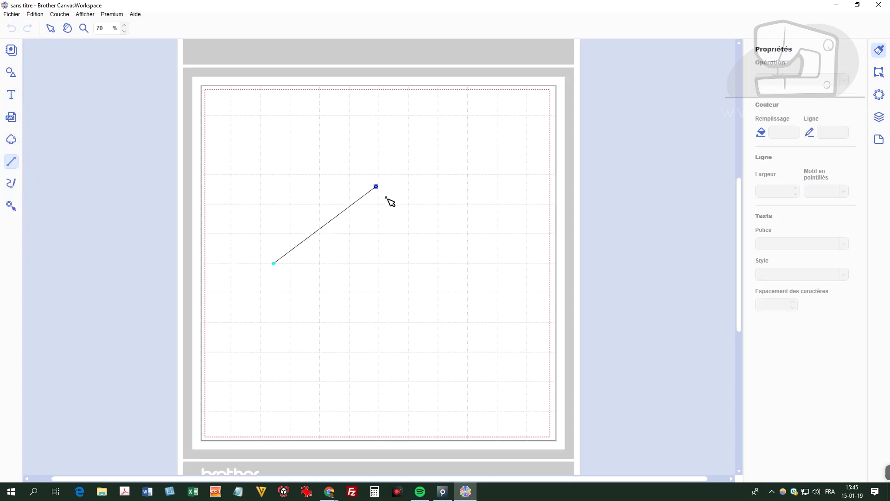
{"action": "left_click", "coordinate": [408, 237]}
{"action": "left_click", "coordinate": [321, 262]}
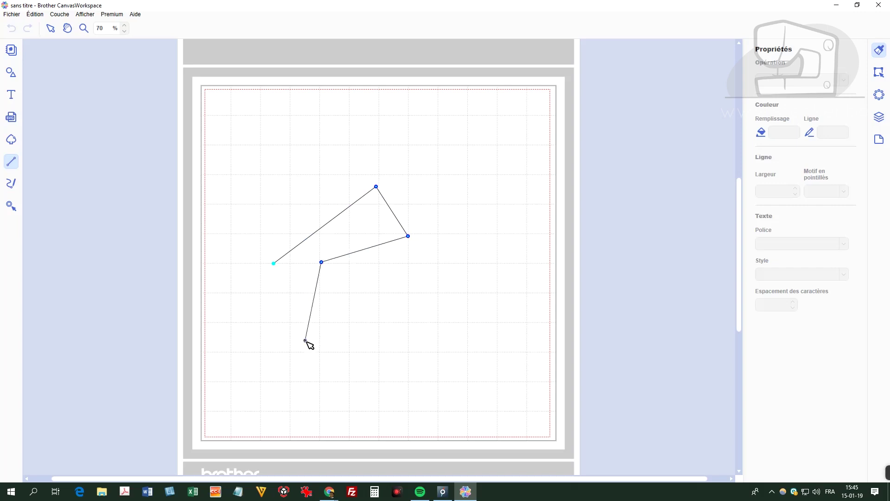
{"action": "left_click", "coordinate": [306, 340]}
{"action": "left_click", "coordinate": [274, 263]}
{"action": "left_click", "coordinate": [295, 277]}
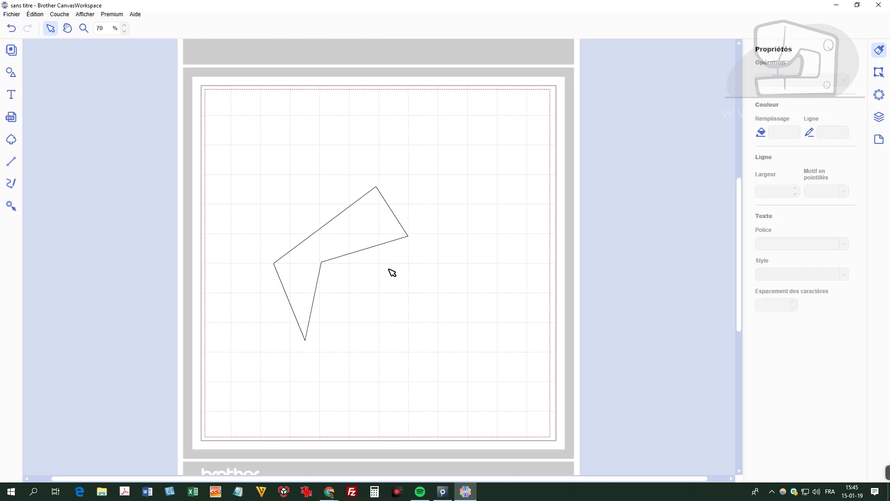
Draw a curvy freehand outline below and beside the polygon with Tracé à main levée, and delete it.
{"action": "left_click", "coordinate": [17, 188]}
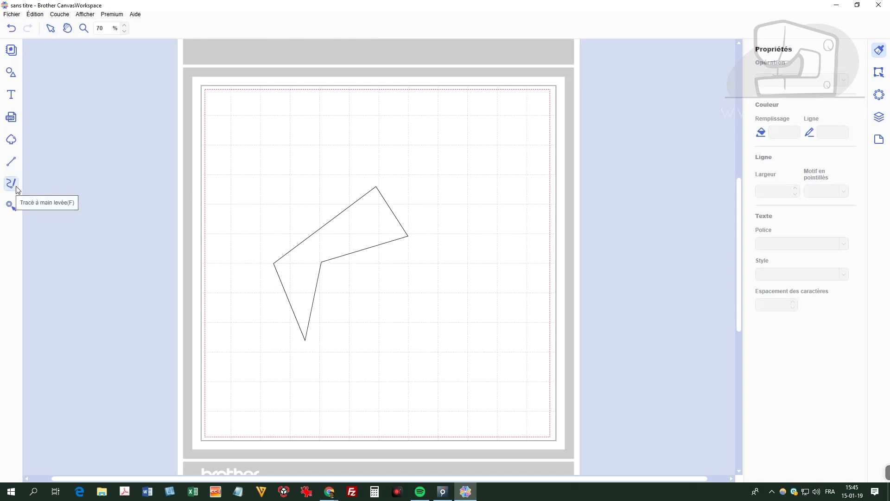
{"action": "mouse_move", "coordinate": [411, 318]}
{"action": "left_mouse_down"}
{"action": "mouse_move", "coordinate": [415, 271]}
{"action": "mouse_move", "coordinate": [447, 262]}
{"action": "mouse_move", "coordinate": [458, 289]}
{"action": "mouse_move", "coordinate": [436, 353]}
{"action": "mouse_move", "coordinate": [469, 370]}
{"action": "mouse_move", "coordinate": [489, 395]}
{"action": "mouse_move", "coordinate": [456, 407]}
{"action": "mouse_move", "coordinate": [416, 378]}
{"action": "mouse_move", "coordinate": [419, 358]}
{"action": "mouse_move", "coordinate": [398, 352]}
{"action": "mouse_move", "coordinate": [415, 343]}
{"action": "mouse_move", "coordinate": [421, 325]}
{"action": "mouse_move", "coordinate": [410, 315]}
{"action": "left_mouse_up"}
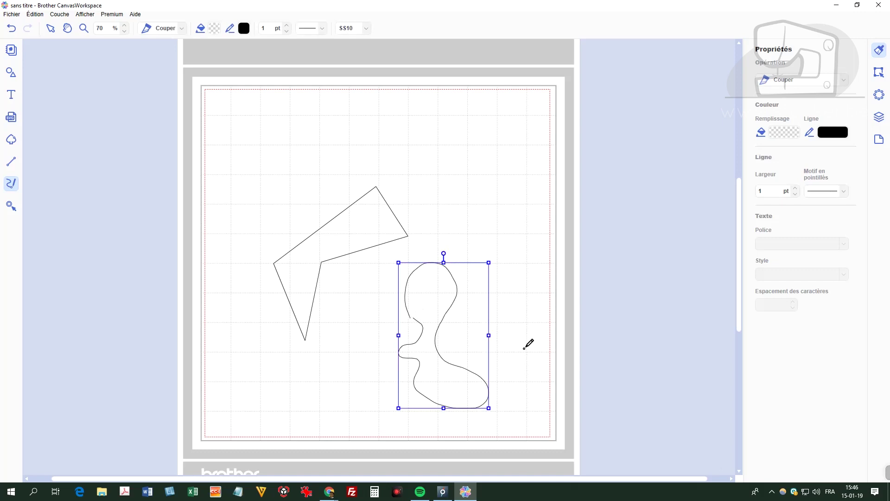
{"action": "key", "text": "Delete"}
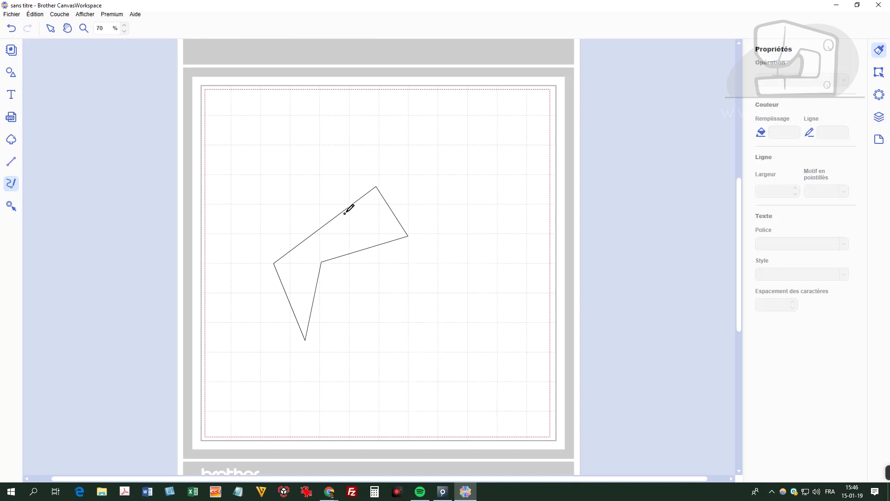
Delete the five-cornered polygon from the mat.
{"action": "left_click", "coordinate": [51, 29]}
{"action": "left_click_drag", "start_coordinate": [242, 161], "coordinate": [435, 319]}
{"action": "key", "text": "Delete"}
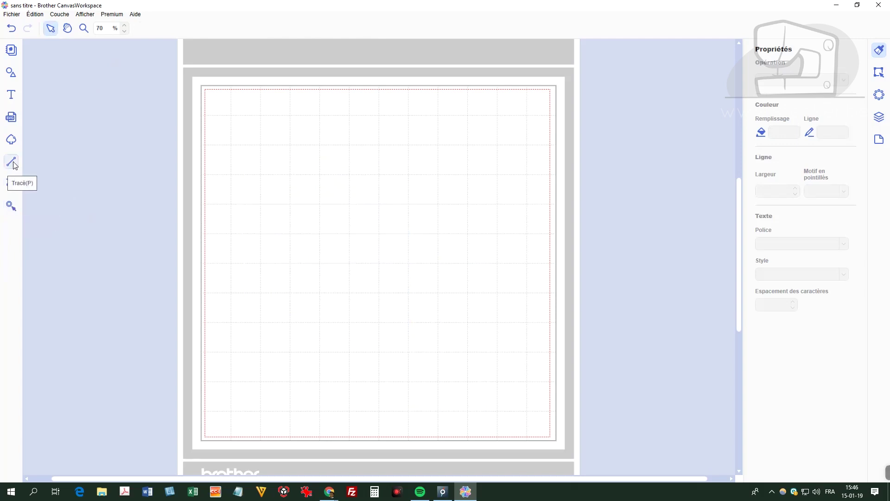
Insert the "adore" word design from the Mots category and collapse the shape library.
{"action": "left_click", "coordinate": [11, 79]}
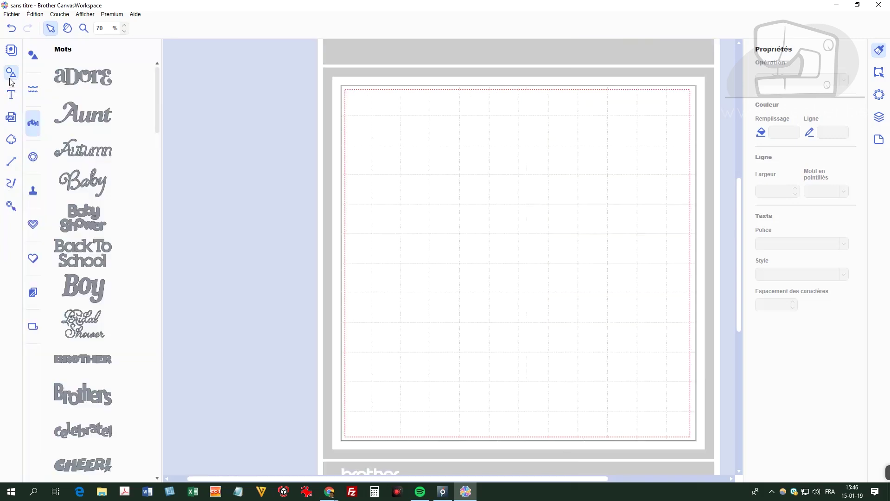
{"action": "left_click", "coordinate": [83, 81]}
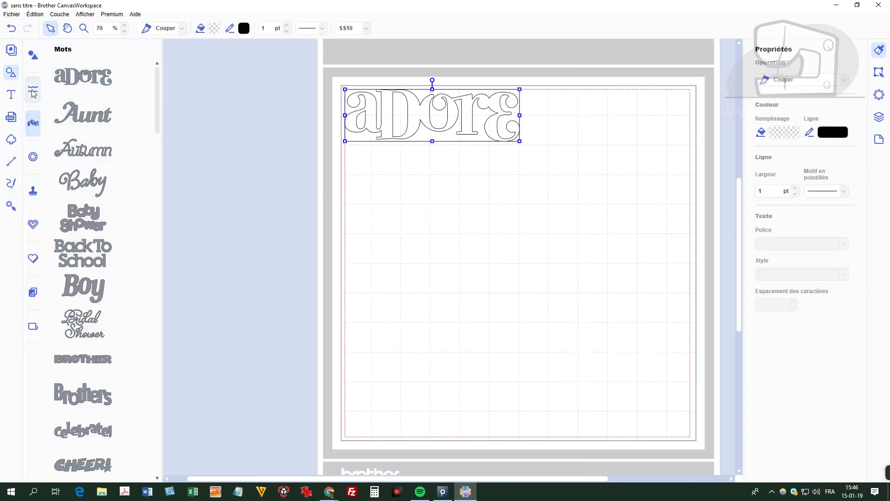
{"action": "left_click", "coordinate": [11, 76]}
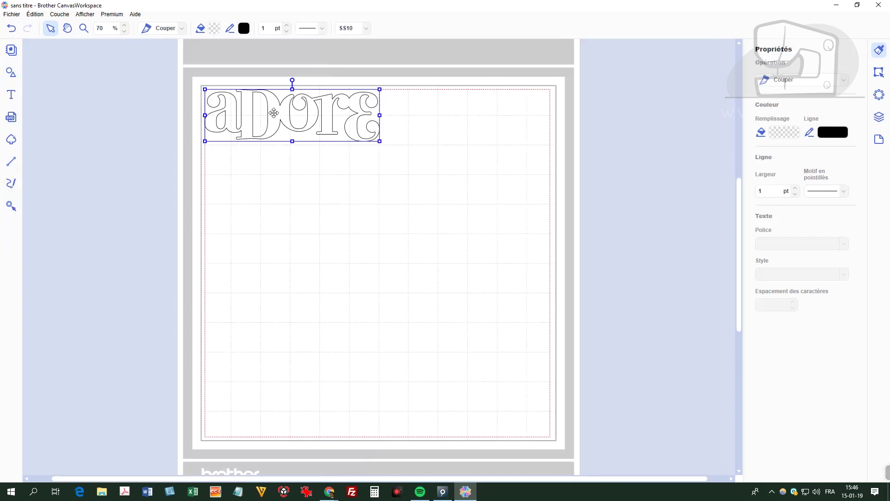
Move and nudge the "adore" word to about two grid squares from the cutting area's upper and left edges.
{"action": "left_click_drag", "start_coordinate": [271, 110], "coordinate": [336, 169]}
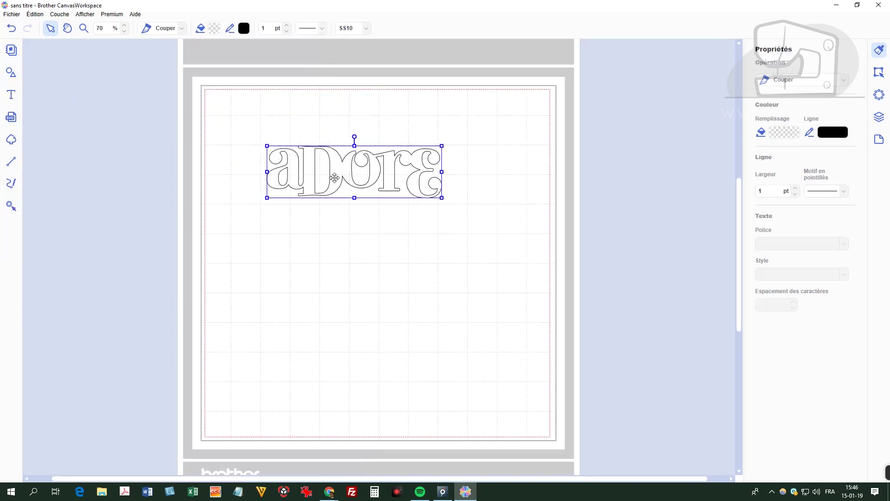
{"action": "left_click_drag", "start_coordinate": [335, 177], "coordinate": [315, 150]}
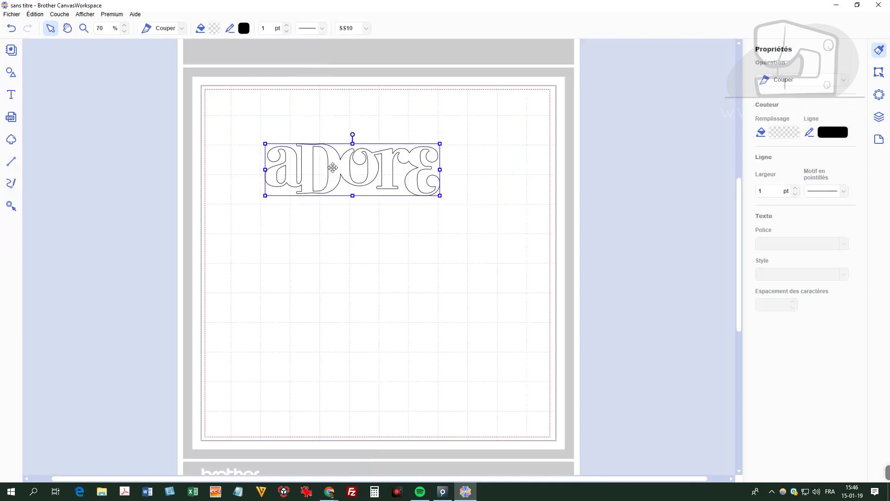
{"action": "key", "text": "Down"}
{"action": "key", "text": "Right"}
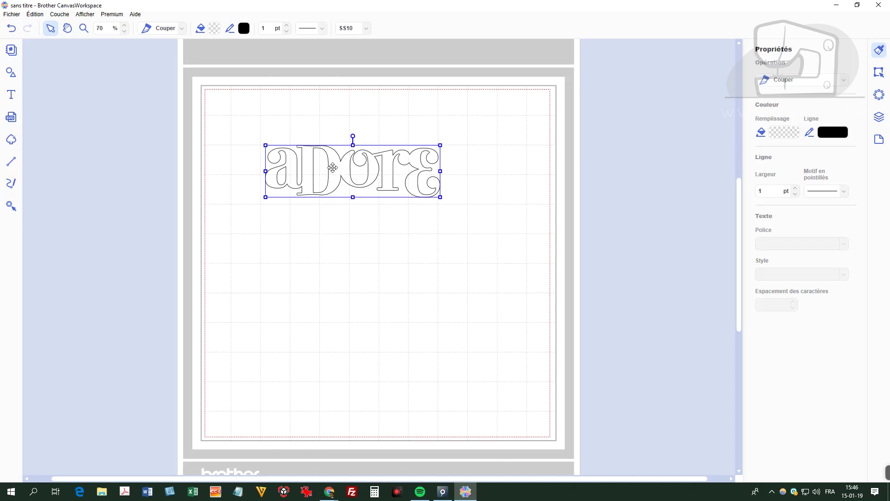
{"action": "key", "text": "Right"}
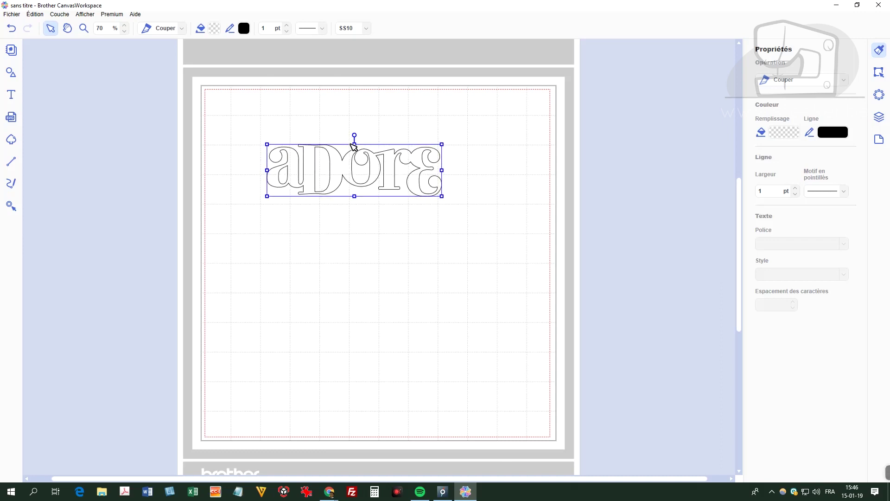
Scale the "adore" word proportionally, shrinking it and enlarging it again to about seven grid squares wide.
{"action": "left_click_drag", "start_coordinate": [442, 197], "coordinate": [373, 173]}
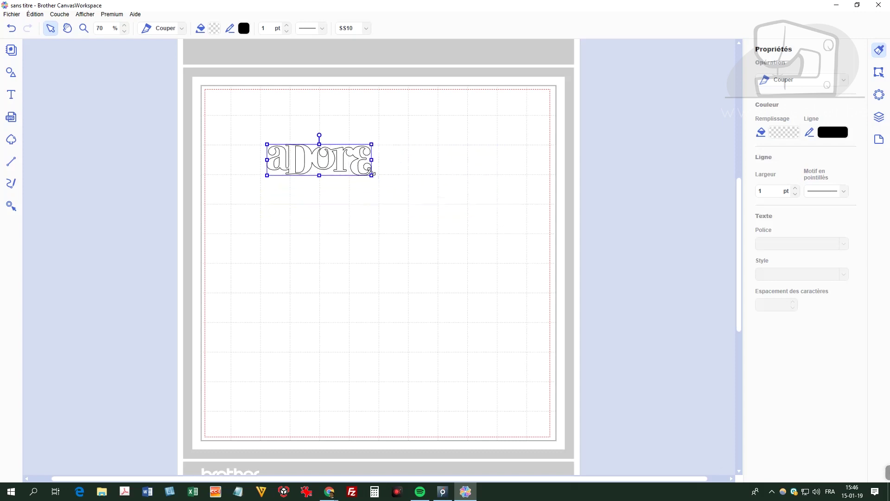
{"action": "left_click_drag", "start_coordinate": [429, 198], "coordinate": [468, 210]}
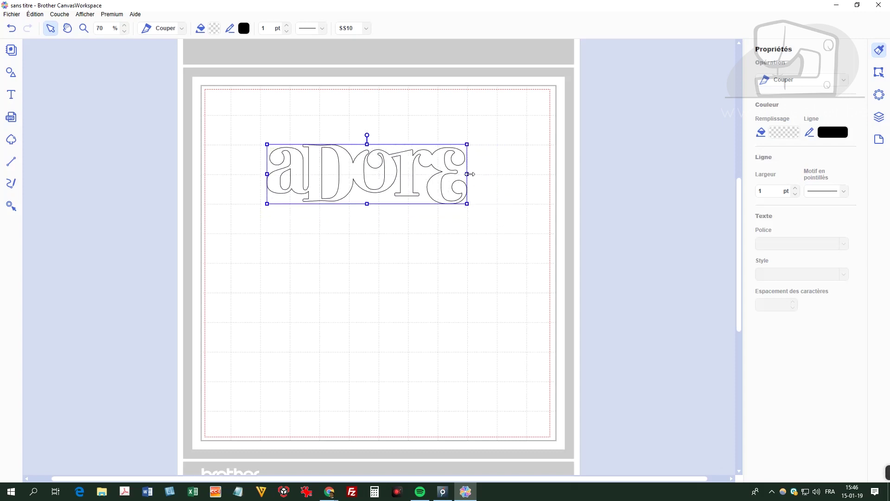
Narrow the "adore" word to about five grid squares wide, tilt it slightly counter-clockwise and place it near the cutting area's upper-left corner.
{"action": "left_click_drag", "start_coordinate": [468, 174], "coordinate": [425, 175]}
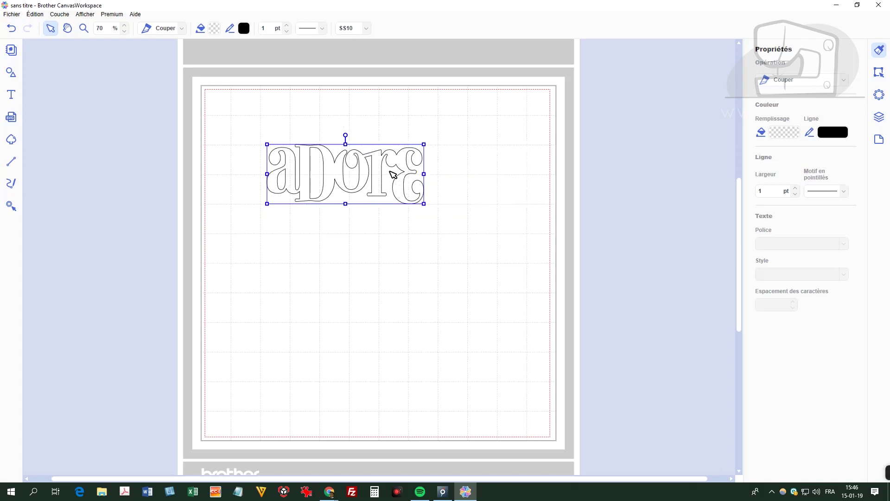
{"action": "left_click_drag", "start_coordinate": [345, 135], "coordinate": [324, 129]}
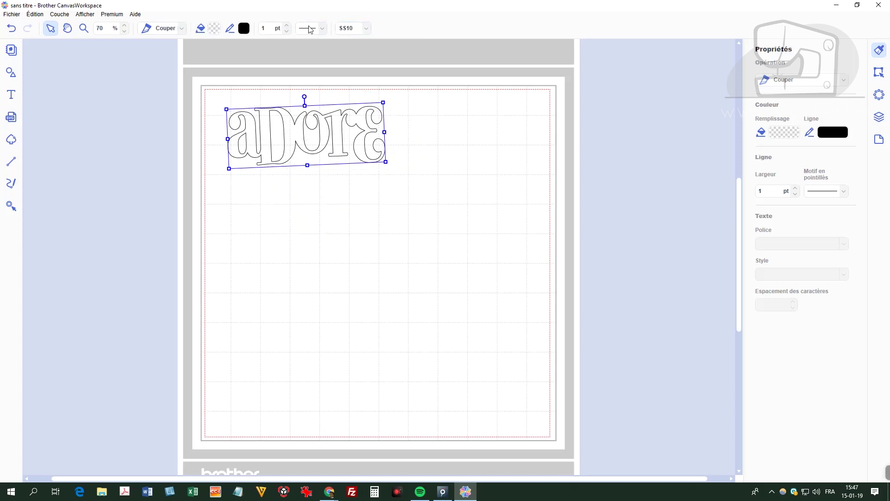
Check the Couper and Tracer operation choices, and fill the "adore" word with the teal colour #33B2C9.
{"action": "left_click", "coordinate": [181, 30]}
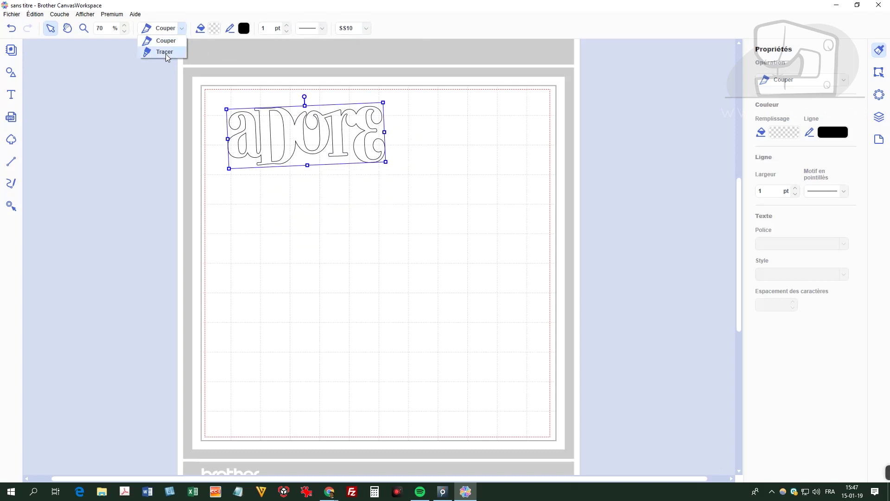
{"action": "left_click", "coordinate": [216, 31]}
{"action": "left_click", "coordinate": [216, 31]}
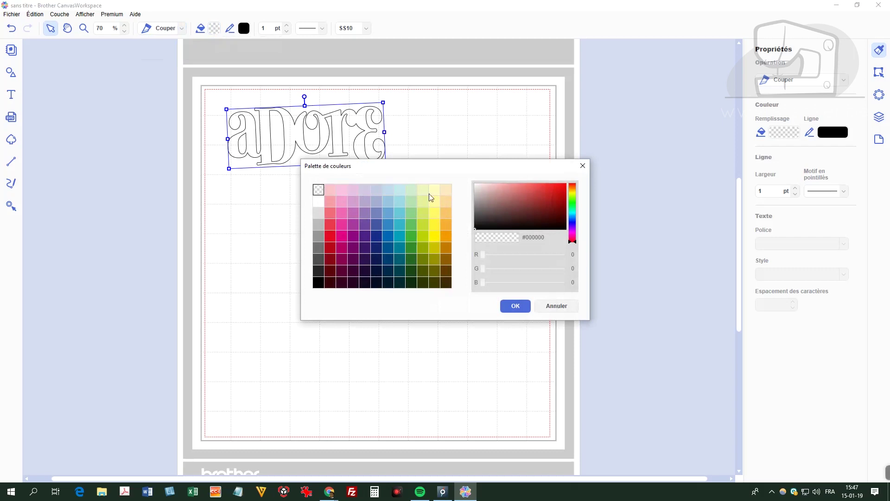
{"action": "left_click", "coordinate": [401, 225]}
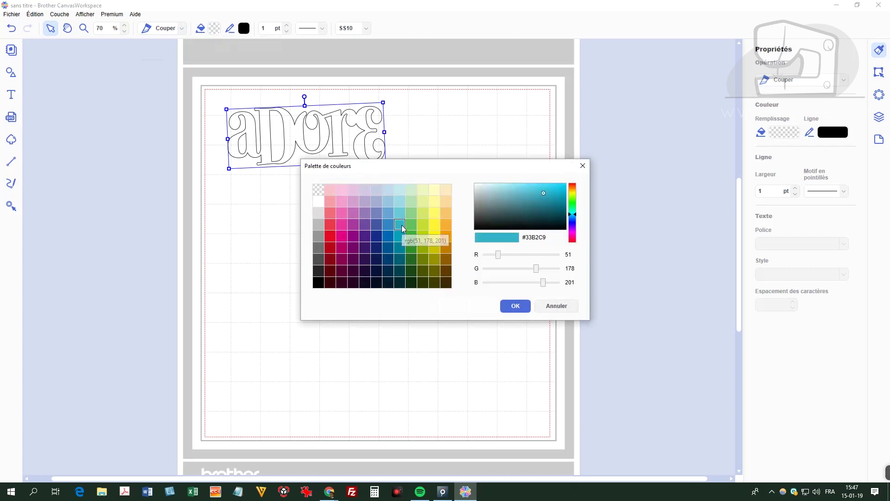
{"action": "left_click", "coordinate": [524, 307]}
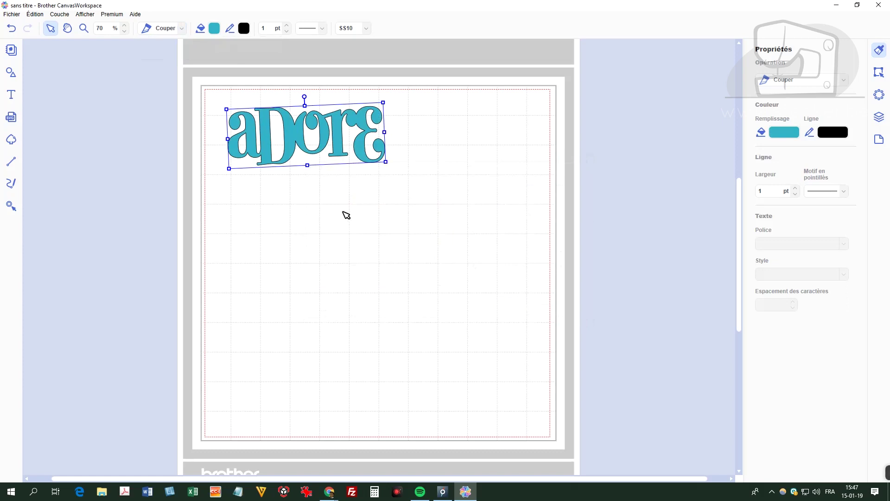
Give the "adore" word a bright yellow outline with a 3 pt line width.
{"action": "left_click", "coordinate": [244, 29]}
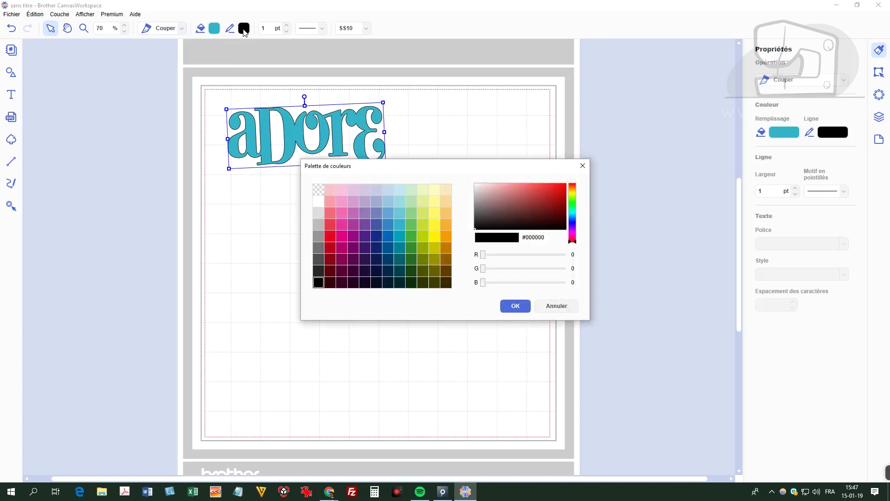
{"action": "left_click", "coordinate": [436, 237]}
{"action": "left_click", "coordinate": [517, 307]}
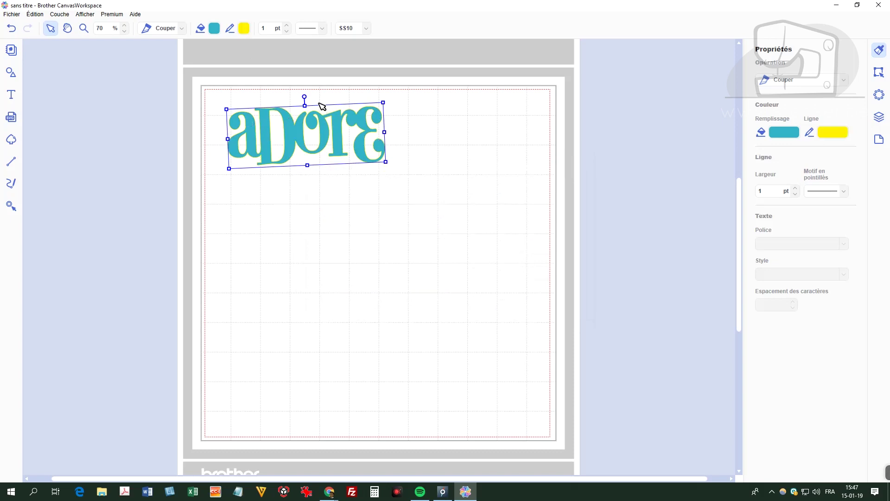
{"action": "left_click", "coordinate": [288, 26]}
{"action": "left_click", "coordinate": [288, 25]}
Enlarge the "adore" word proportionally to about 162 mm by 61 mm and move it slightly down.
{"action": "left_click", "coordinate": [306, 128]}
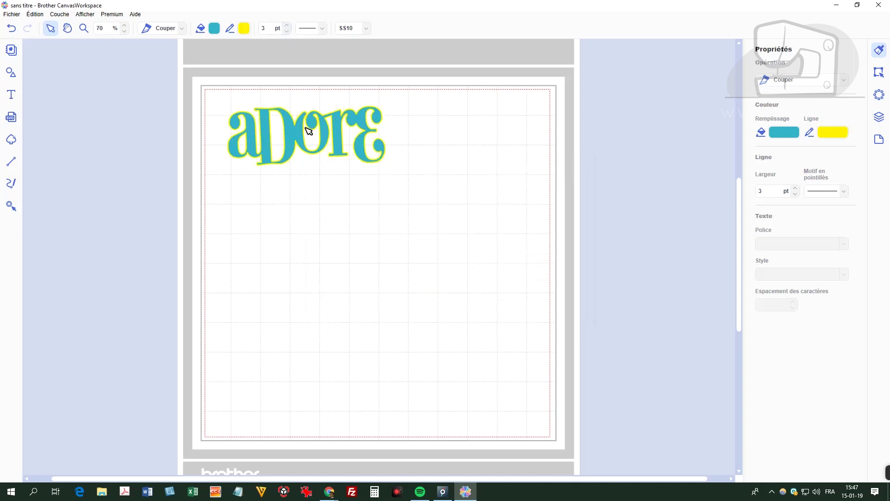
{"action": "left_click", "coordinate": [376, 141]}
{"action": "left_click_drag", "start_coordinate": [384, 161], "coordinate": [420, 183]}
{"action": "left_click_drag", "start_coordinate": [349, 146], "coordinate": [352, 163]}
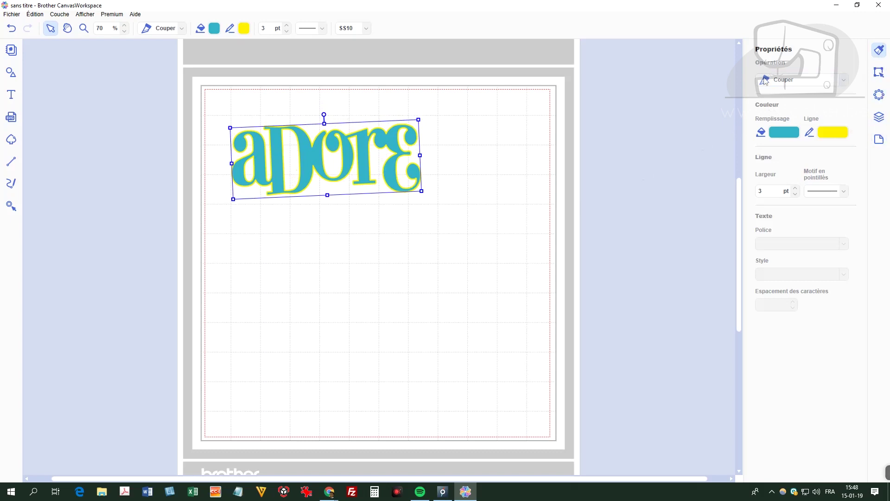
Examine the operation choices, line width and dash pattern options in the word's properties.
{"action": "left_click", "coordinate": [843, 81]}
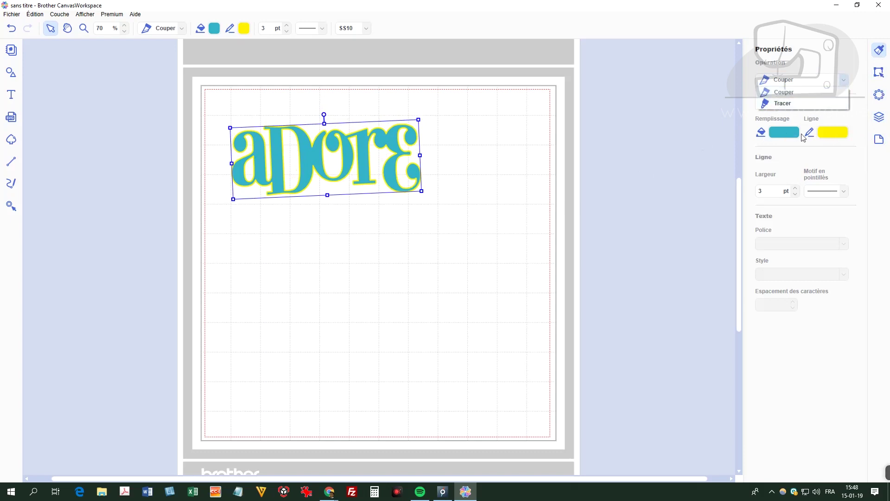
{"action": "left_click", "coordinate": [809, 152]}
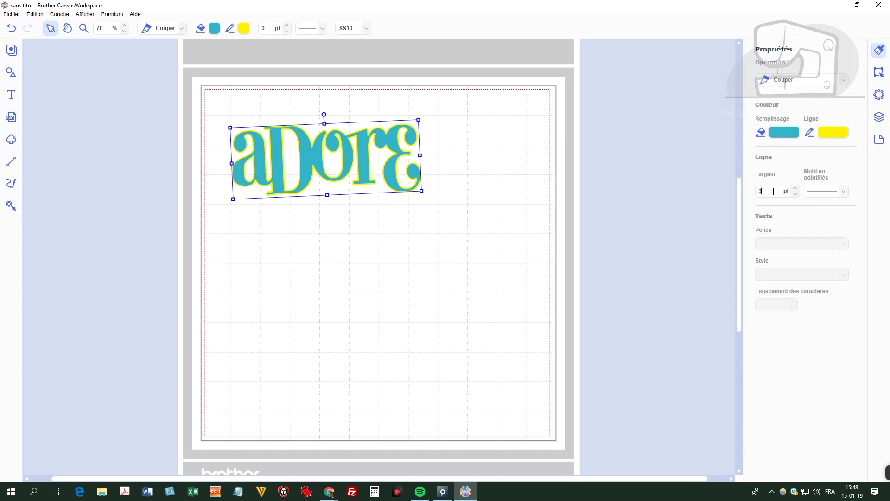
{"action": "left_click", "coordinate": [817, 193]}
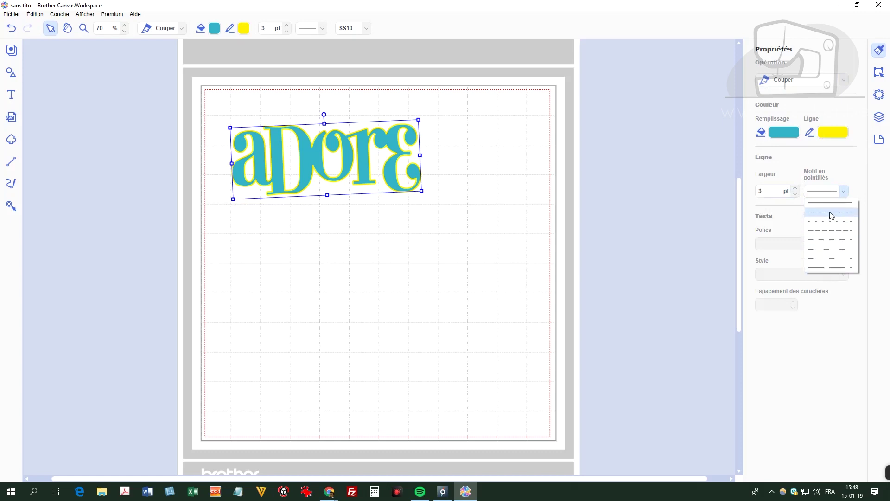
{"action": "left_click", "coordinate": [794, 221]}
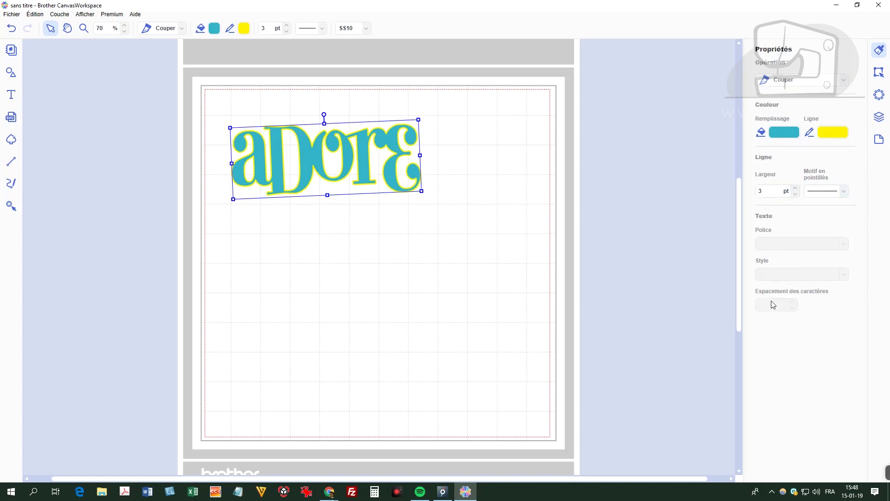
Set the "adore" word's angle to 90° and move it inside the cutting area along its left edge.
{"action": "left_click", "coordinate": [879, 73]}
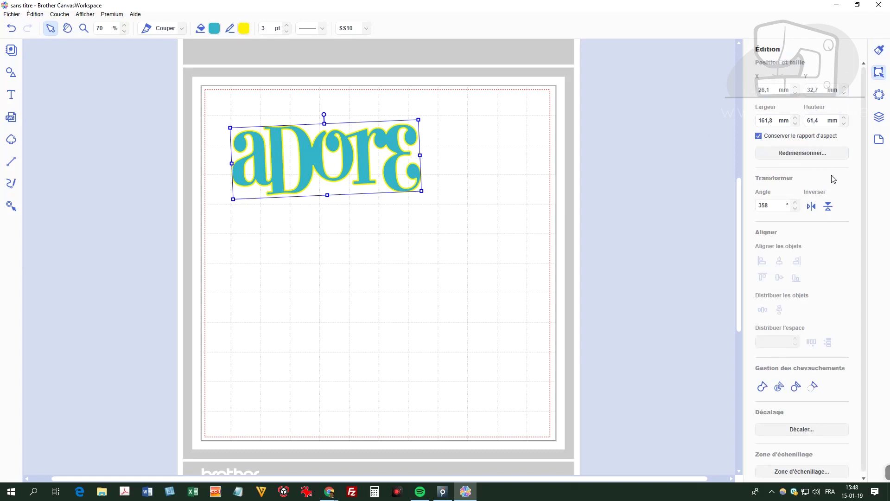
{"action": "double_click", "coordinate": [758, 208]}
{"action": "type", "text": "90"}
{"action": "key", "text": "Return"}
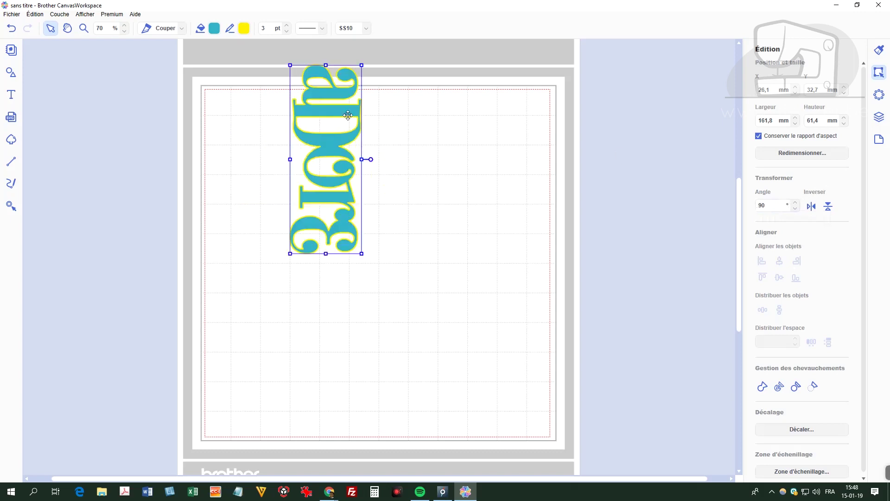
{"action": "left_click_drag", "start_coordinate": [342, 112], "coordinate": [269, 148]}
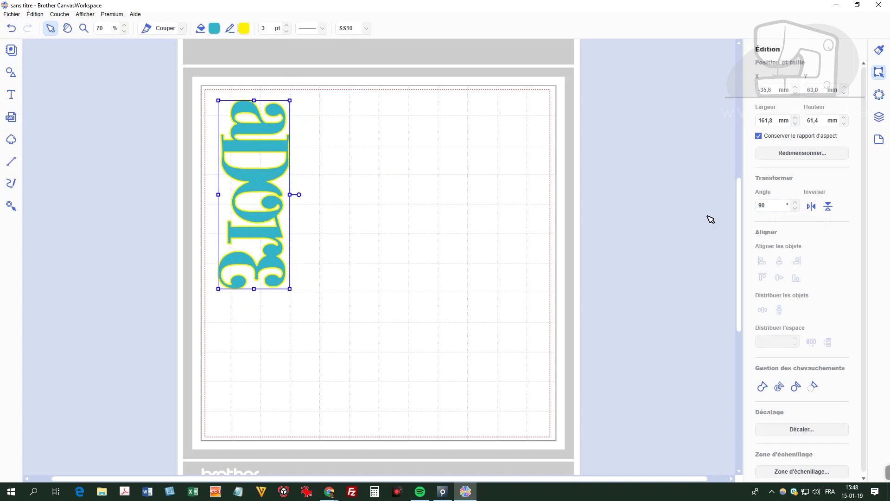
Mirror the "adore" word horizontally, and set it at 0° inside the cutting area at about X 70 mm, Y 24 mm.
{"action": "left_click", "coordinate": [813, 208]}
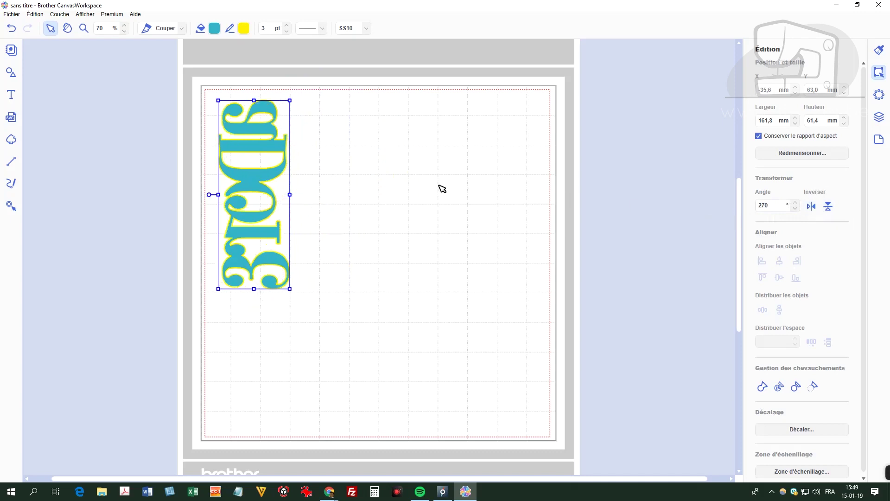
{"action": "left_click_drag", "start_coordinate": [780, 205], "coordinate": [754, 207]}
{"action": "type", "text": "0"}
{"action": "key", "text": "Return"}
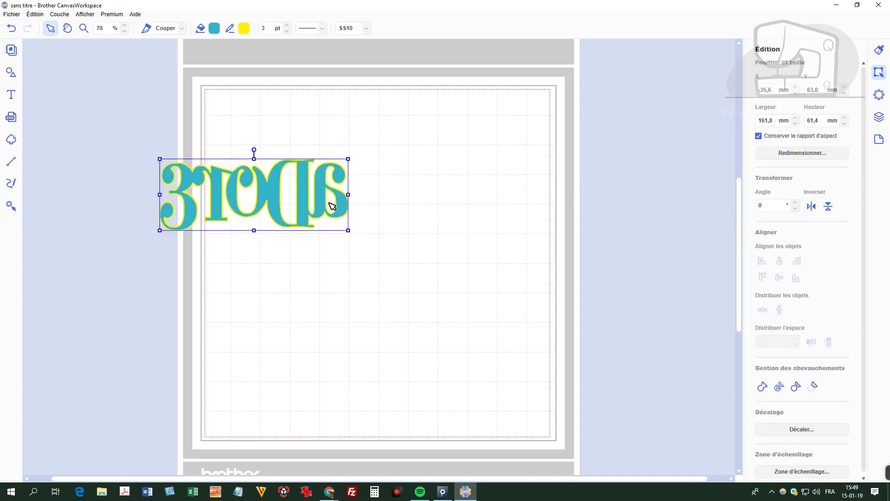
{"action": "left_click_drag", "start_coordinate": [301, 191], "coordinate": [424, 146]}
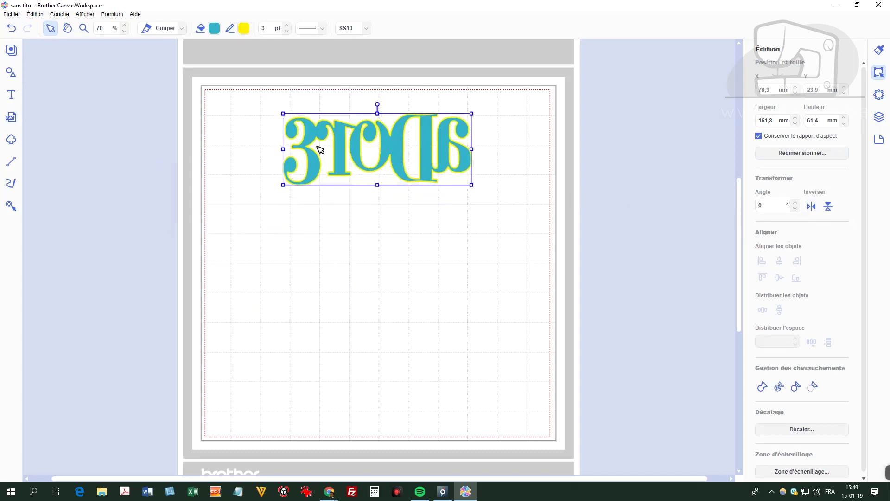
Mirror the "adore" word back horizontally, and flip it vertically and back again.
{"action": "left_click", "coordinate": [811, 207]}
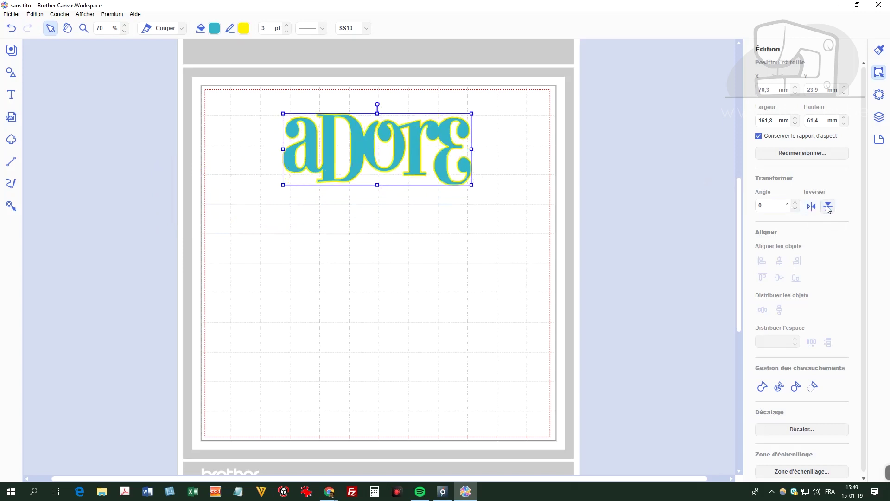
{"action": "left_click", "coordinate": [828, 207]}
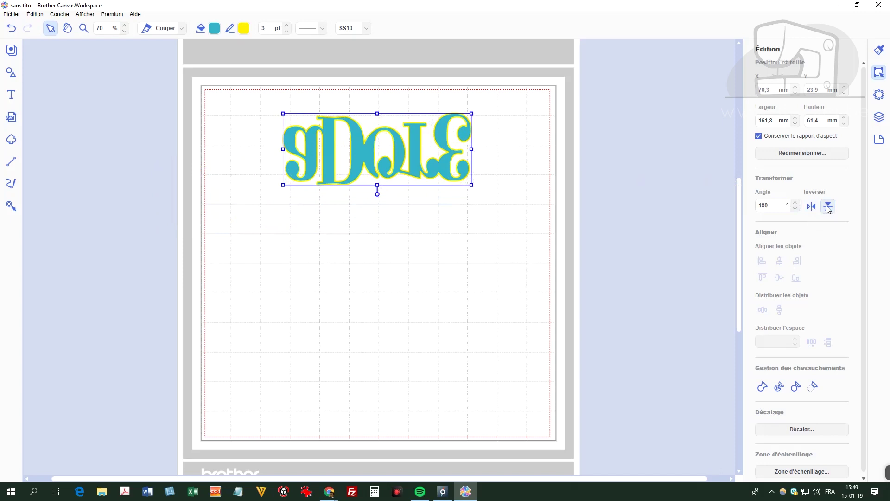
{"action": "left_click", "coordinate": [829, 207]}
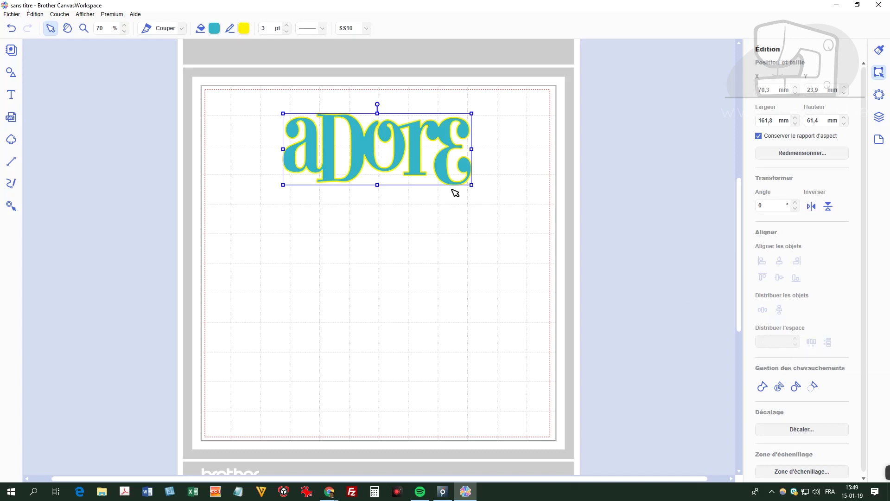
Delete the "adore" word from the mat.
{"action": "key", "text": "Delete"}
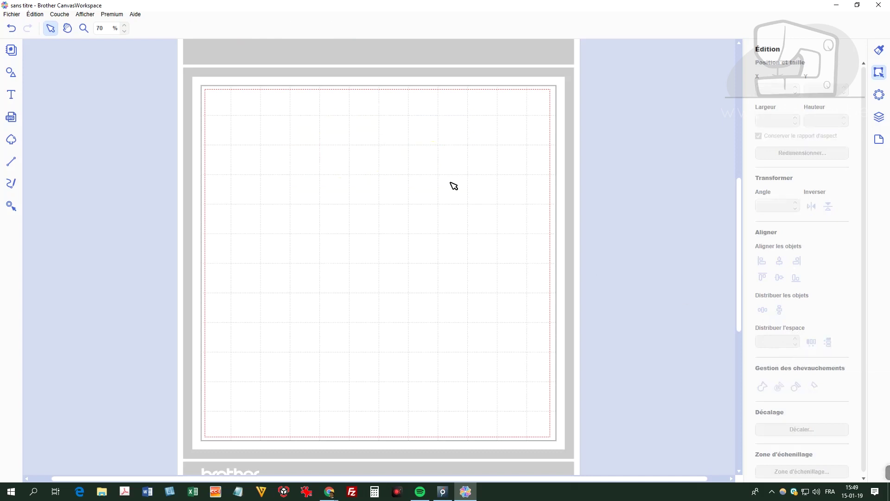
Place a 100 mm square and an overlapping 100 by 50 mm rounded rectangle from the Formes category on the mat.
{"action": "left_click", "coordinate": [11, 73]}
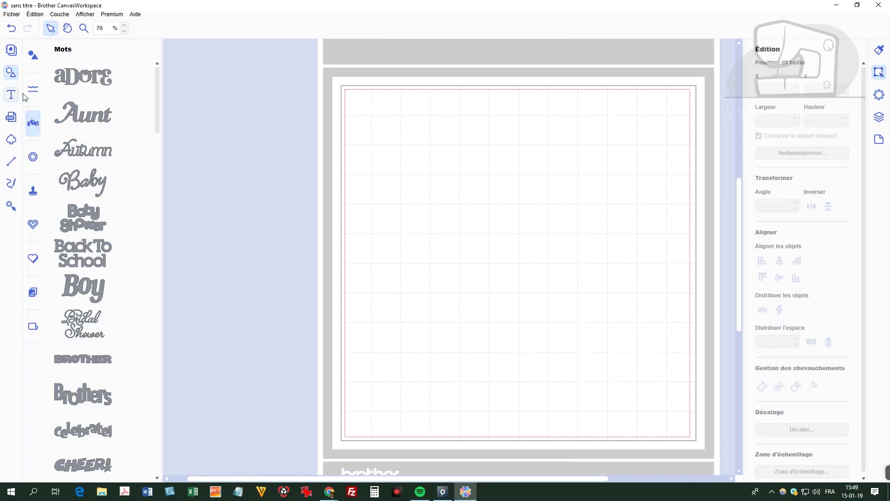
{"action": "left_click", "coordinate": [36, 59]}
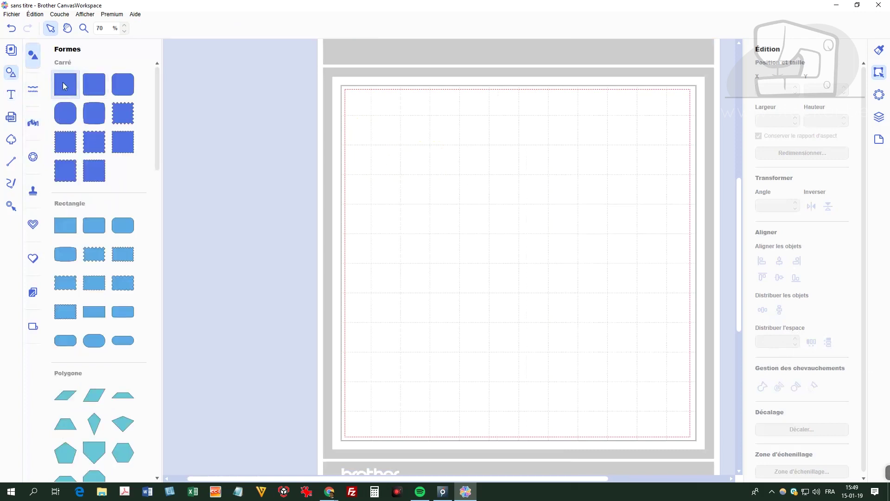
{"action": "left_click_drag", "start_coordinate": [413, 153], "coordinate": [507, 204]}
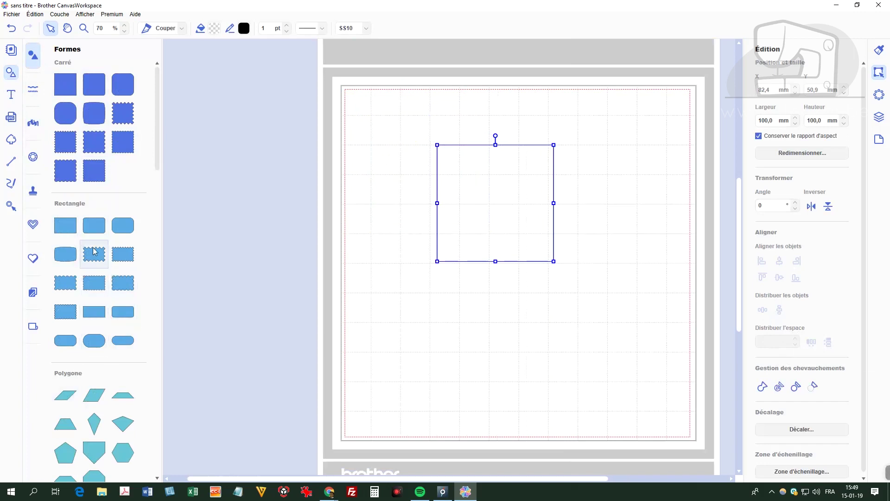
{"action": "left_click_drag", "start_coordinate": [125, 316], "coordinate": [522, 216]}
{"action": "left_click", "coordinate": [560, 324]}
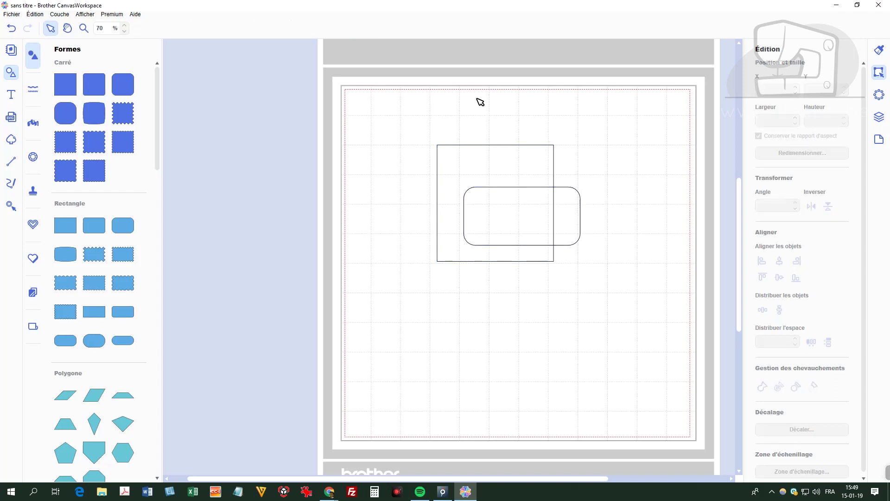
Align the centres of the square and the rounded rectangle both horizontally and vertically.
{"action": "left_click_drag", "start_coordinate": [476, 103], "coordinate": [598, 271]}
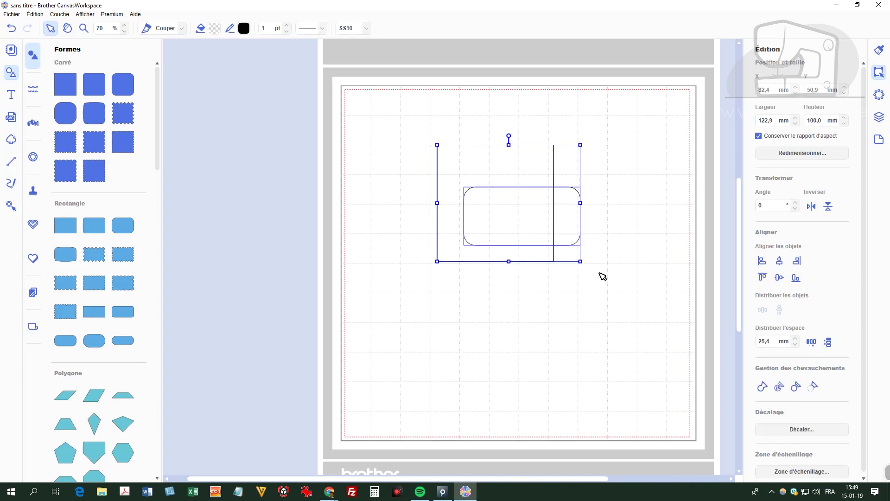
{"action": "left_click", "coordinate": [780, 261]}
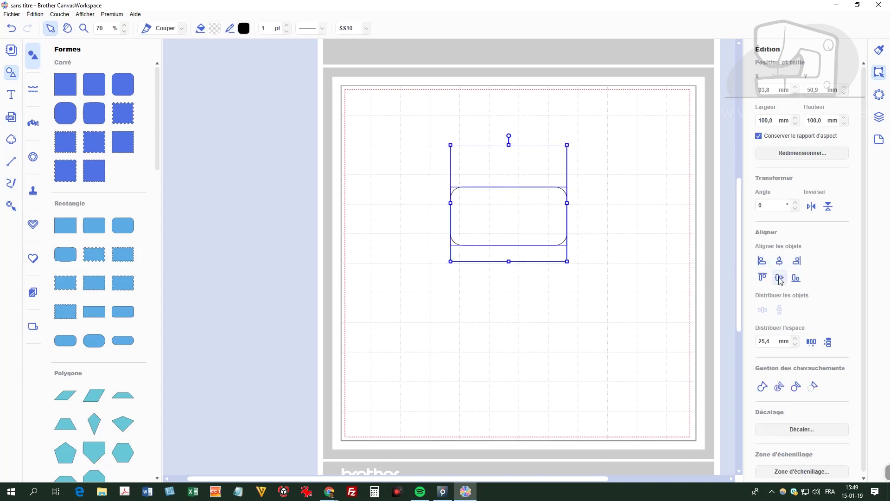
{"action": "left_click", "coordinate": [780, 278]}
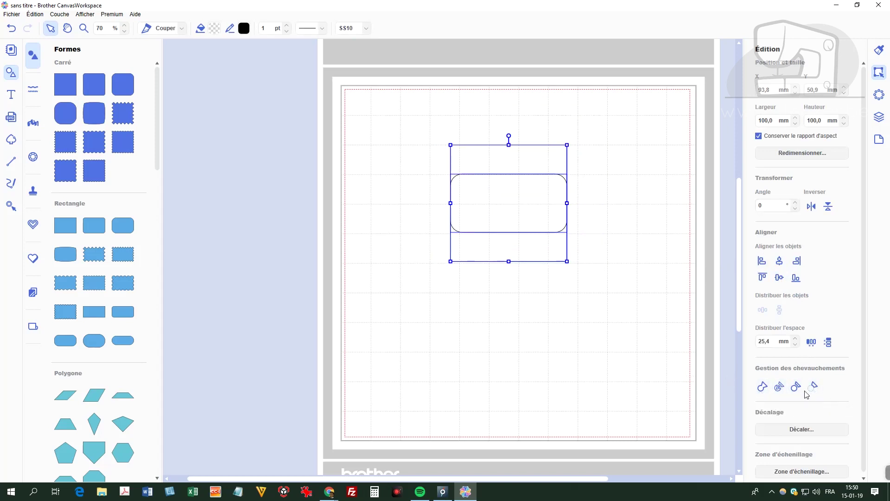
Move the rounded rectangle partly past the square's right side, to about X 152 mm, and weld both shapes into one outline.
{"action": "left_click", "coordinate": [610, 329]}
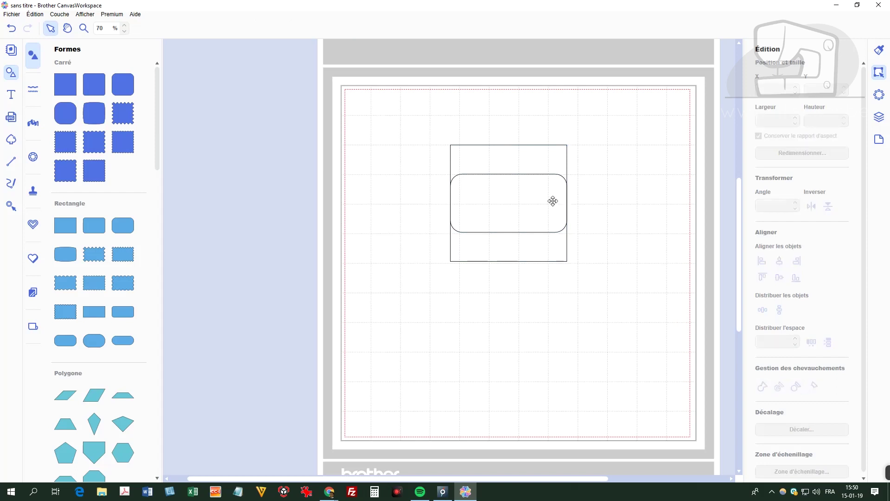
{"action": "left_click_drag", "start_coordinate": [559, 201], "coordinate": [622, 198]}
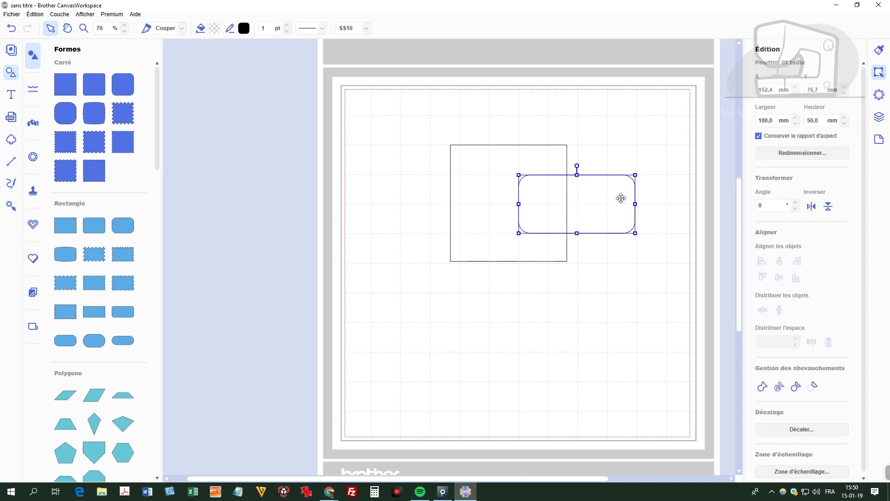
{"action": "left_click", "coordinate": [763, 387]}
{"action": "left_click_drag", "start_coordinate": [492, 117], "coordinate": [627, 232]}
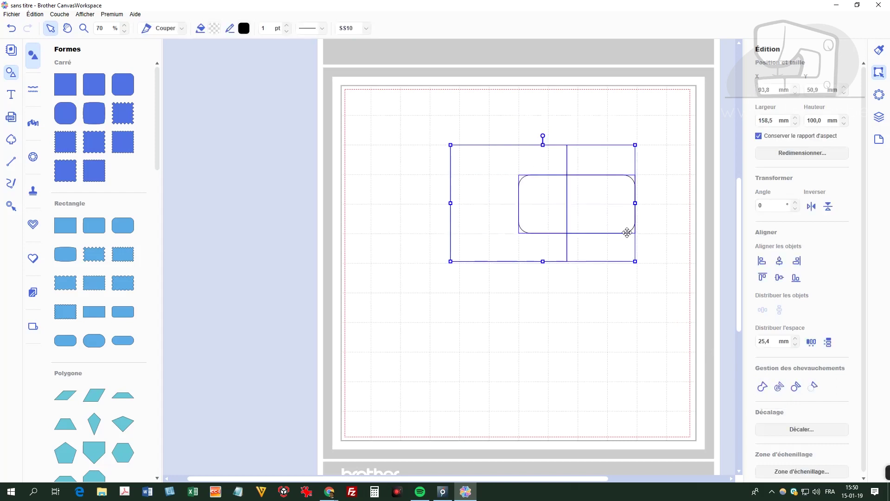
{"action": "left_click", "coordinate": [762, 387]}
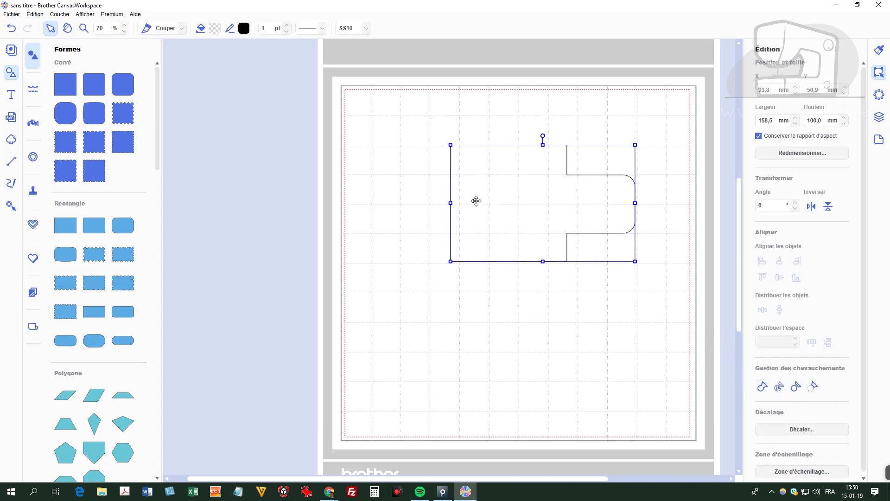
Undo the weld and divide the square and the rounded rectangle into separate pieces along their overlap.
{"action": "left_click", "coordinate": [615, 295]}
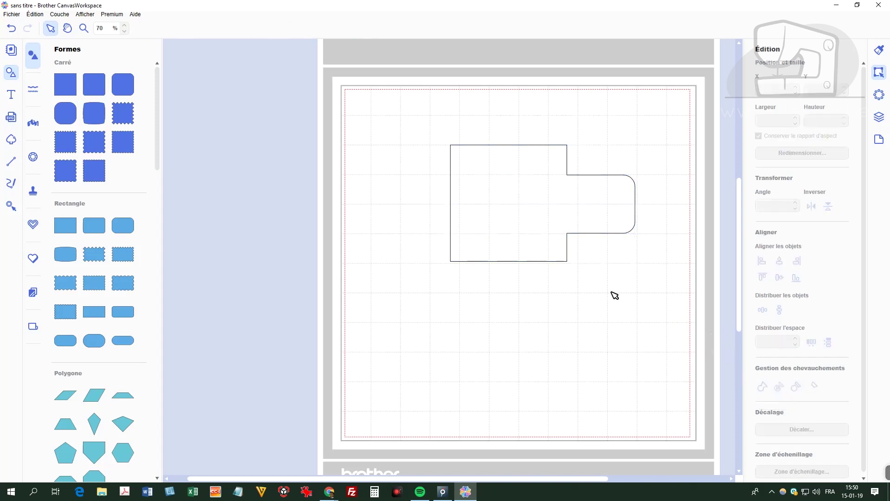
{"action": "key", "text": "ctrl+z"}
{"action": "left_click_drag", "start_coordinate": [504, 101], "coordinate": [603, 217]}
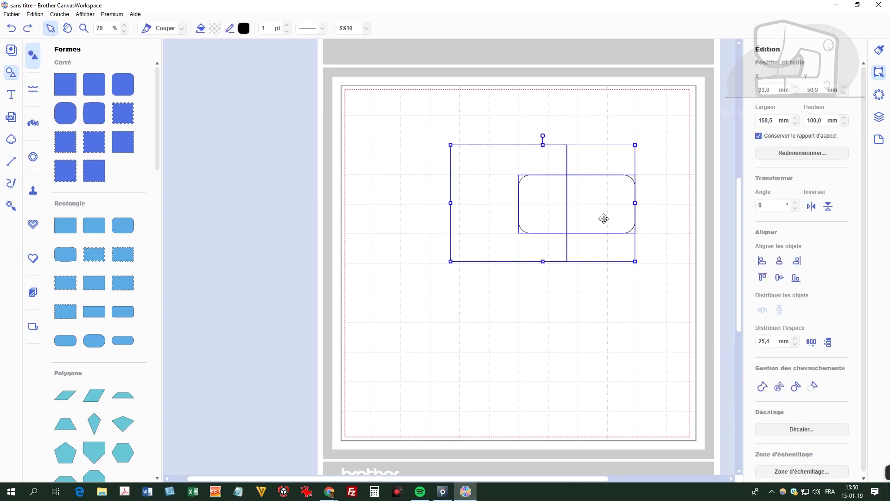
{"action": "left_click", "coordinate": [781, 387]}
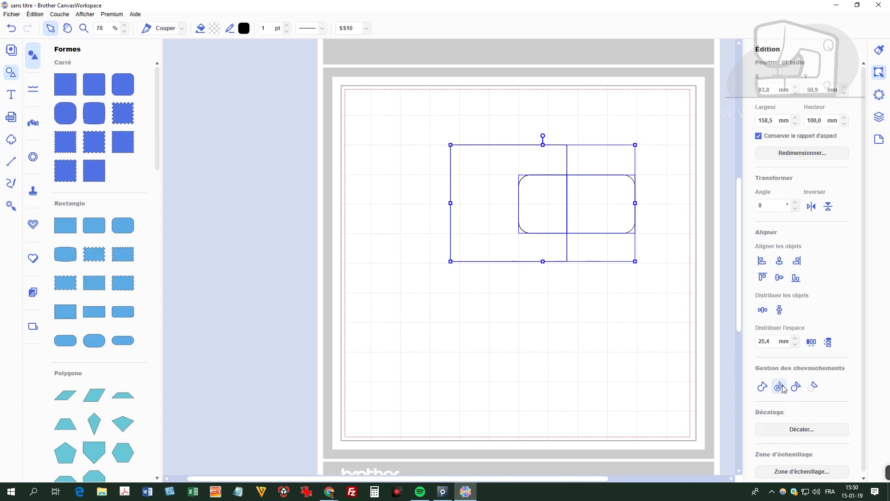
Move the three divided pieces apart so that the notched square and both rounded parts lie separately on the mat.
{"action": "left_click", "coordinate": [609, 341]}
{"action": "left_click_drag", "start_coordinate": [599, 213], "coordinate": [641, 212]}
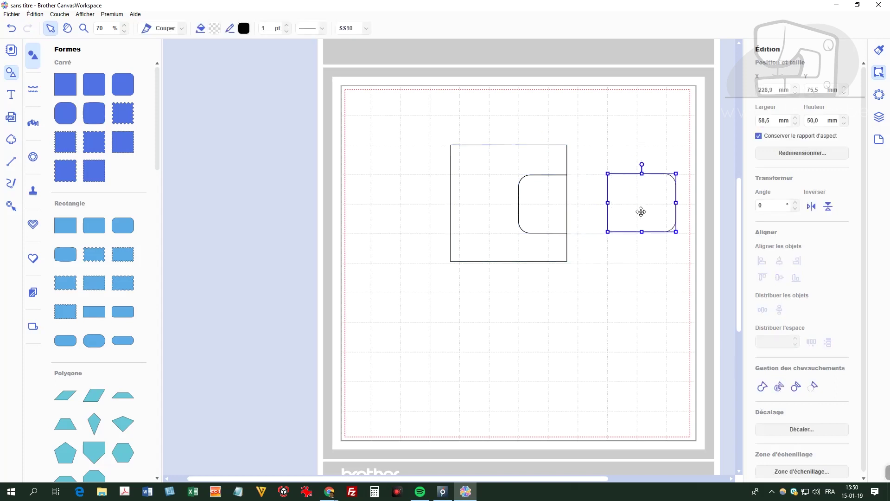
{"action": "left_click_drag", "start_coordinate": [525, 165], "coordinate": [466, 145]}
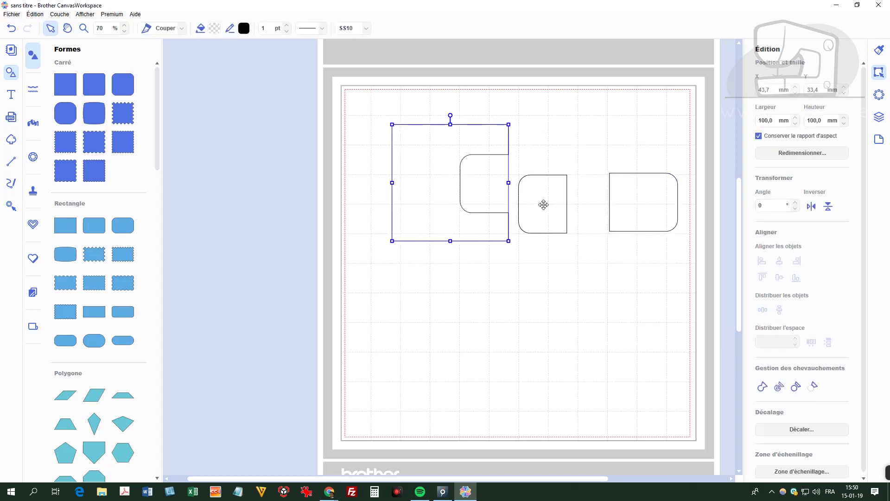
{"action": "left_click_drag", "start_coordinate": [544, 204], "coordinate": [568, 274]}
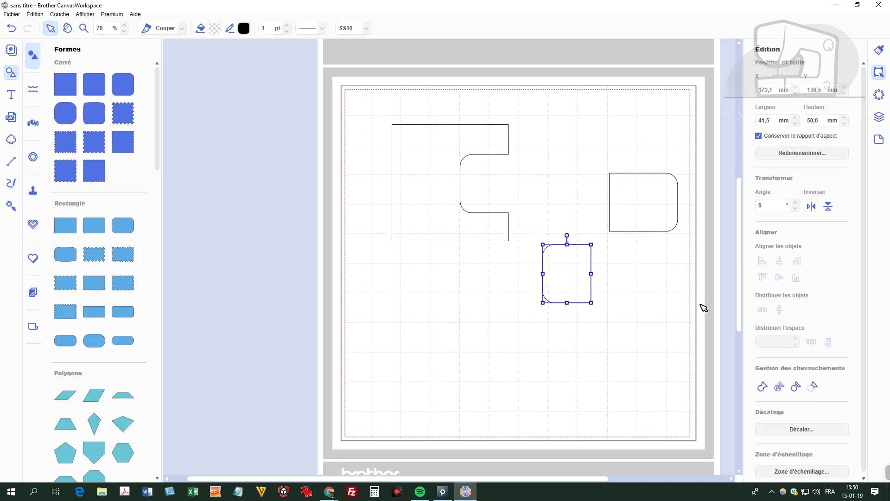
Undo the piece moves and the division of the two shapes.
{"action": "key", "text": "ctrl+z"}
{"action": "key", "text": "ctrl+z"}
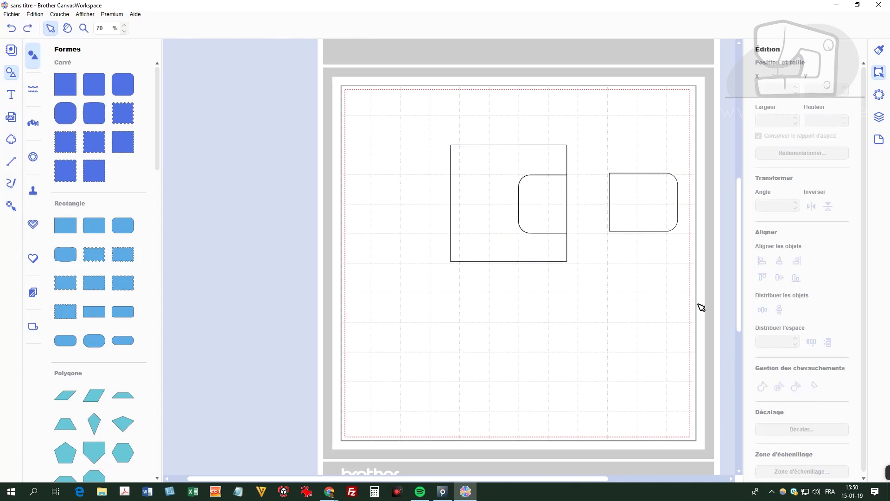
{"action": "key", "text": "ctrl+z"}
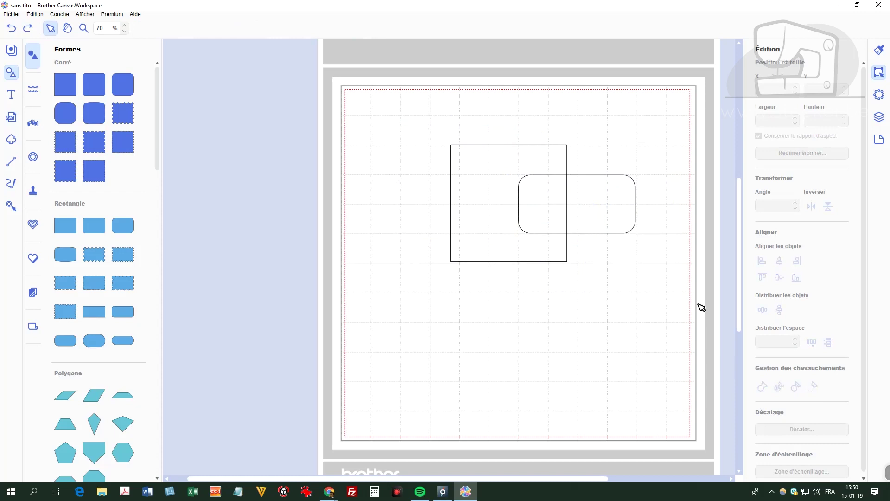
Remove the overlapping area from the square while keeping the rounded rectangle whole, and move the two shapes apart.
{"action": "left_click_drag", "start_coordinate": [459, 110], "coordinate": [652, 277]}
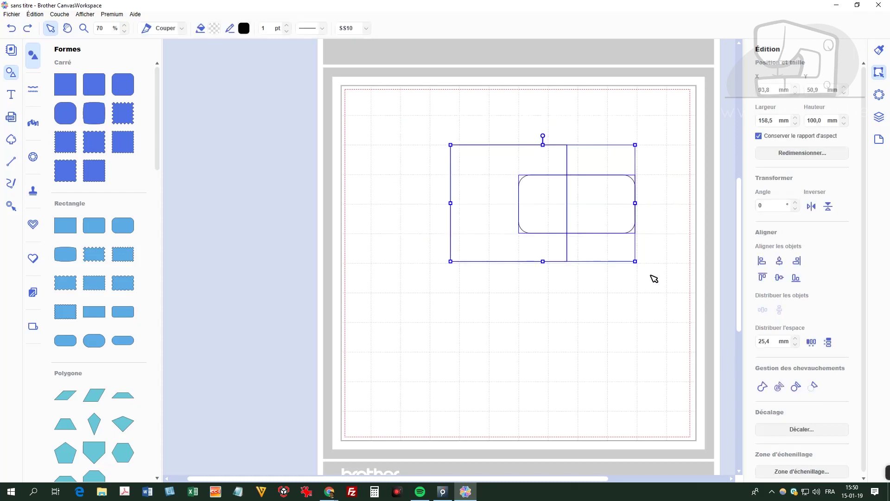
{"action": "left_click", "coordinate": [799, 392]}
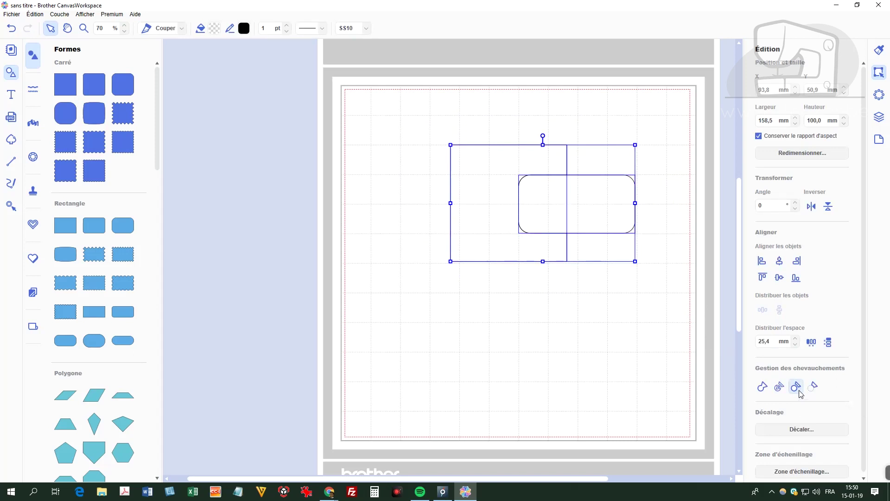
{"action": "left_click", "coordinate": [623, 307]}
{"action": "left_click_drag", "start_coordinate": [606, 189], "coordinate": [638, 340]}
{"action": "left_click_drag", "start_coordinate": [518, 242], "coordinate": [448, 222]}
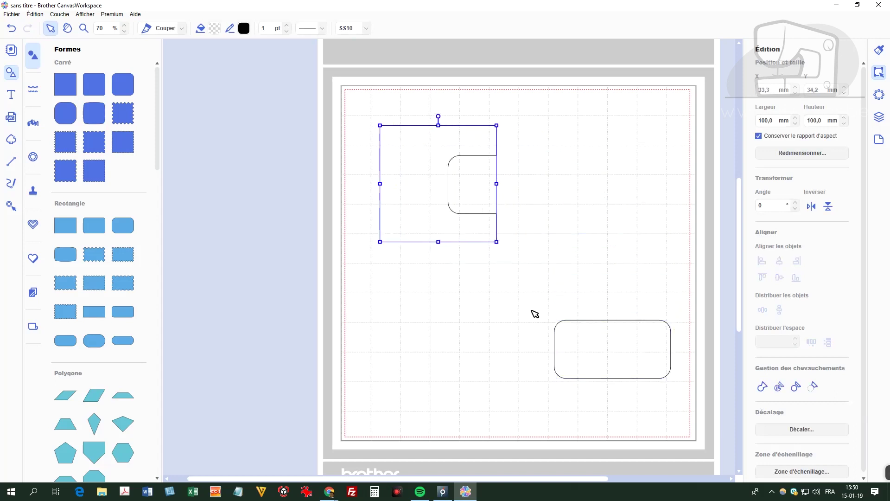
Undo both moves and the overlap removal to restore the original square and rounded rectangle.
{"action": "left_click", "coordinate": [627, 261]}
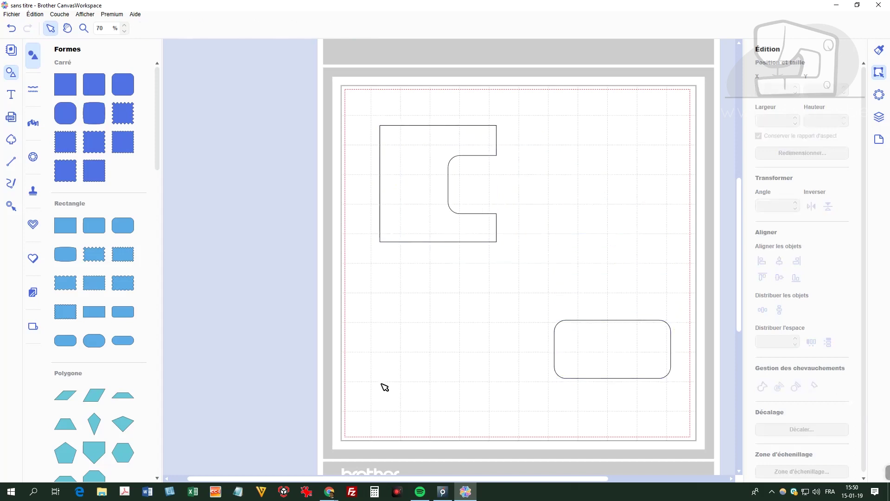
{"action": "key", "text": "ctrl+z"}
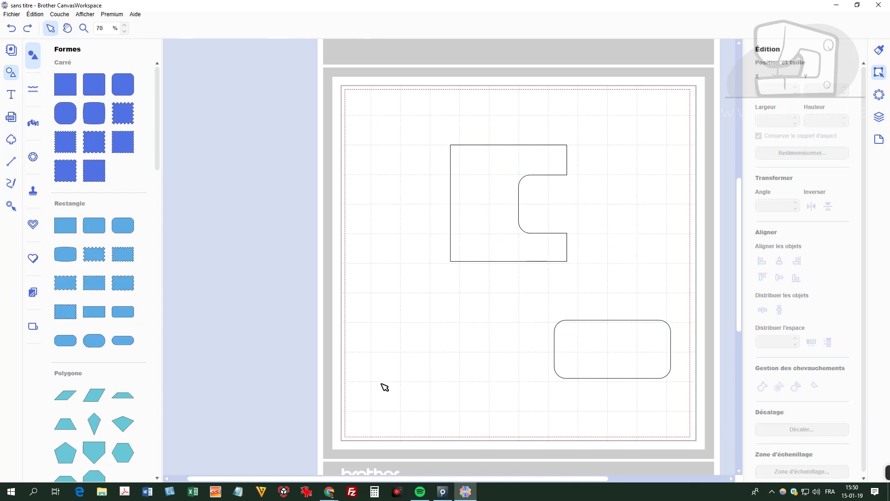
{"action": "key", "text": "ctrl+z"}
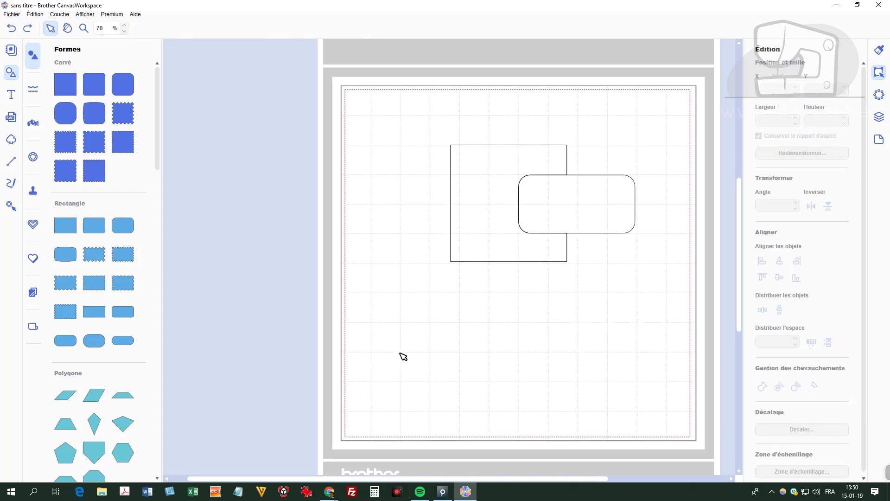
Subtract the rounded rectangle from the square, check the remaining outline by selecting it, and undo the subtraction.
{"action": "left_click_drag", "start_coordinate": [492, 103], "coordinate": [631, 295]}
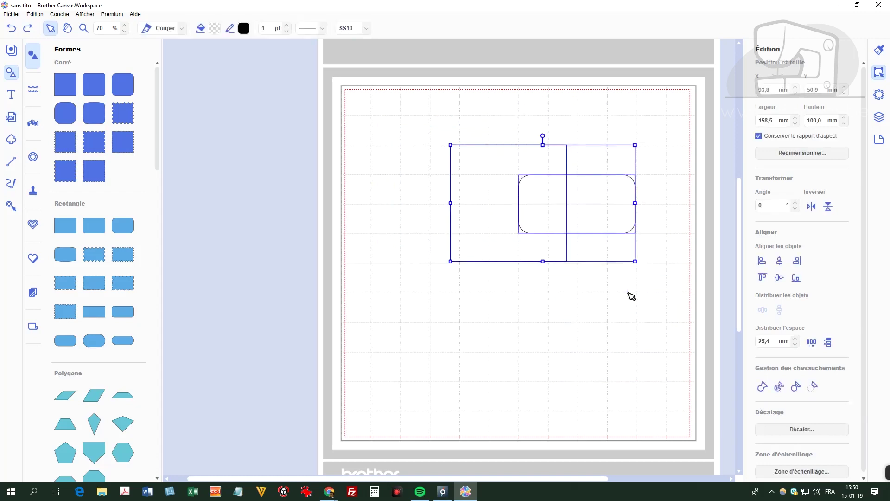
{"action": "left_click", "coordinate": [813, 387]}
{"action": "left_click", "coordinate": [673, 292]}
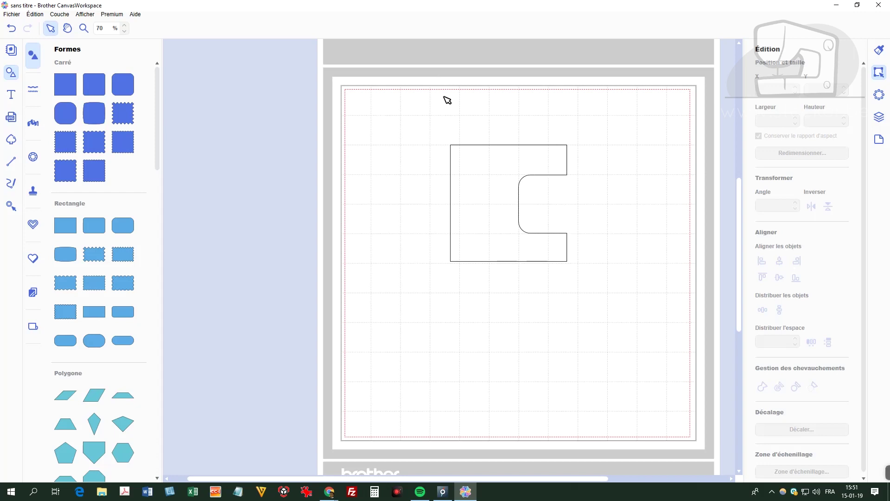
{"action": "left_click_drag", "start_coordinate": [445, 99], "coordinate": [606, 259]}
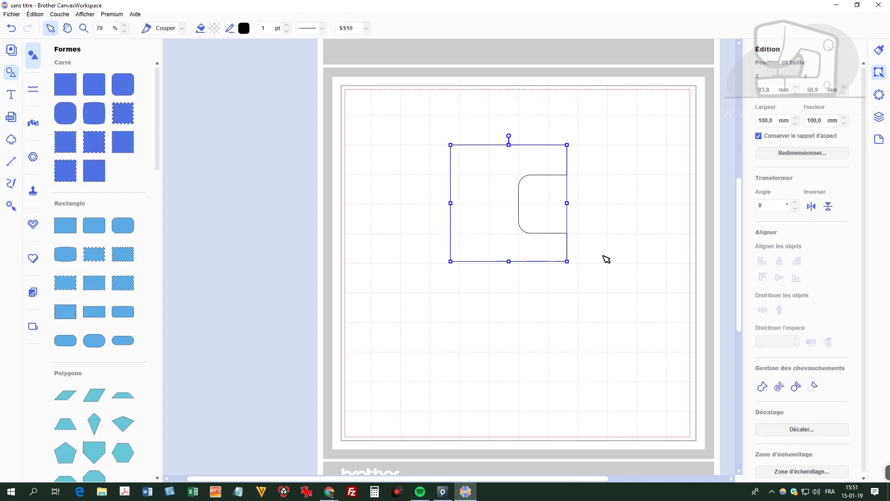
{"action": "key", "text": "ctrl+z"}
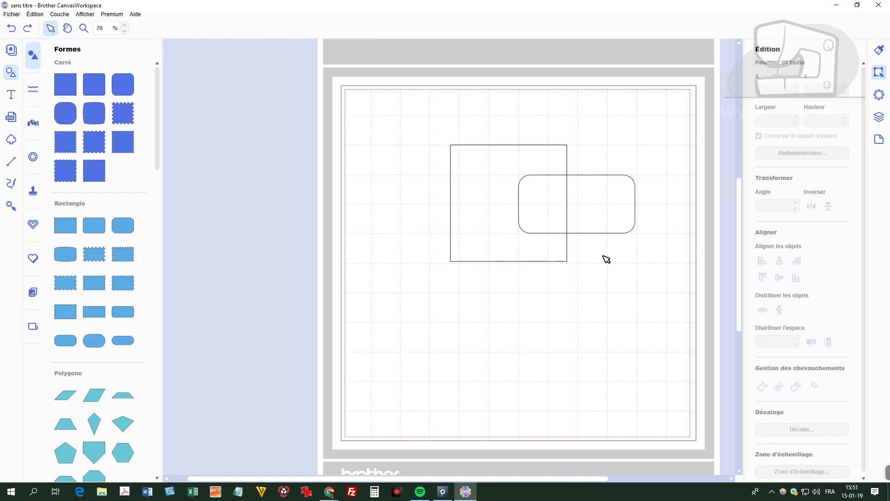
{"action": "left_click_drag", "start_coordinate": [492, 123], "coordinate": [613, 260]}
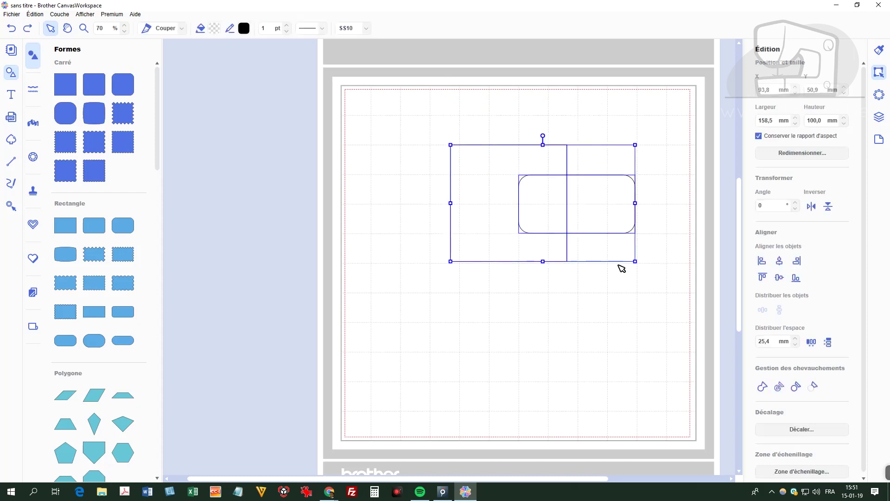
{"action": "left_click", "coordinate": [800, 429]}
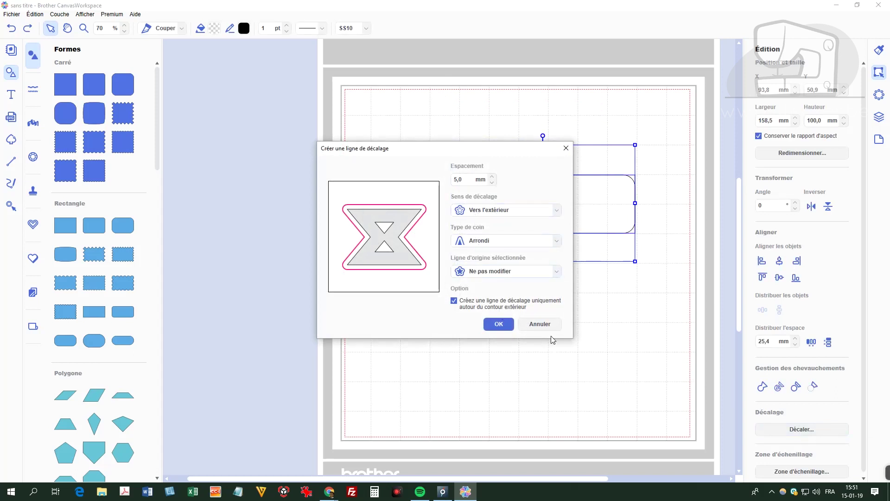
{"action": "left_click", "coordinate": [541, 323]}
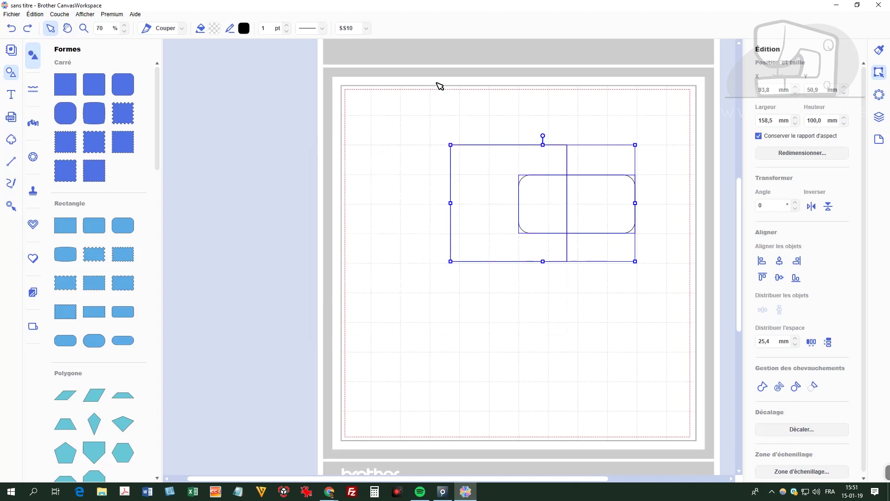
Clear the square and rounded rectangle from the mat and place a 100 mm wide five-pointed star from the Étoile shapes.
{"action": "left_click_drag", "start_coordinate": [454, 106], "coordinate": [661, 267]}
{"action": "key", "text": "Delete"}
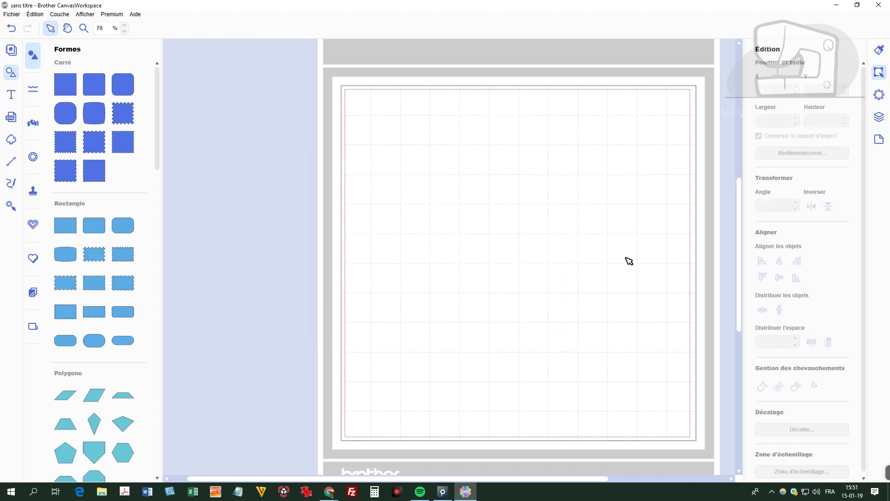
{"action": "left_click", "coordinate": [32, 124]}
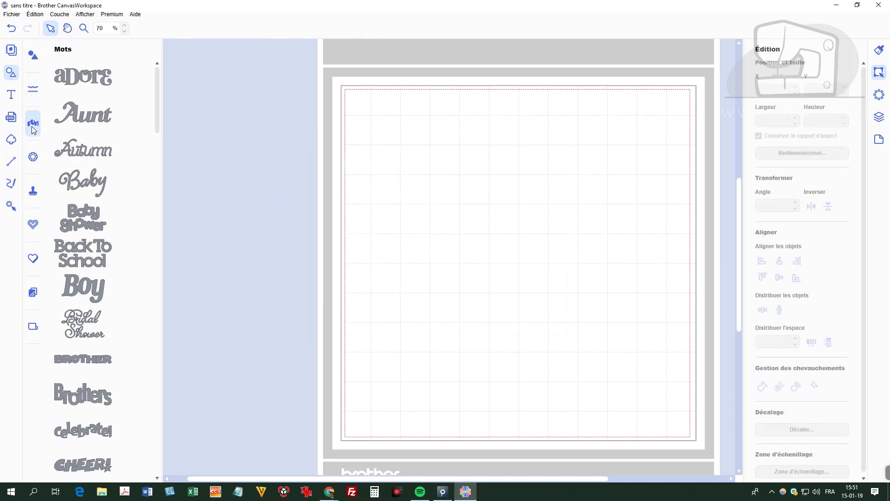
{"action": "left_click", "coordinate": [35, 58]}
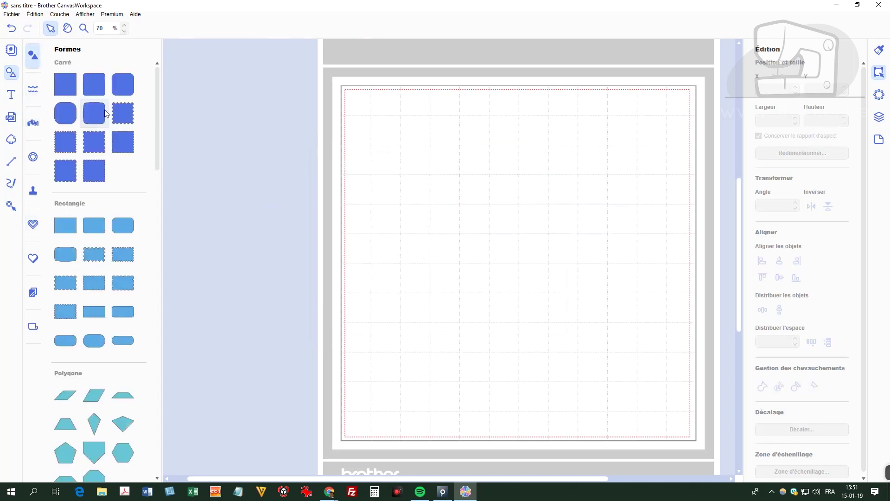
{"action": "left_click_drag", "start_coordinate": [157, 104], "coordinate": [159, 278]}
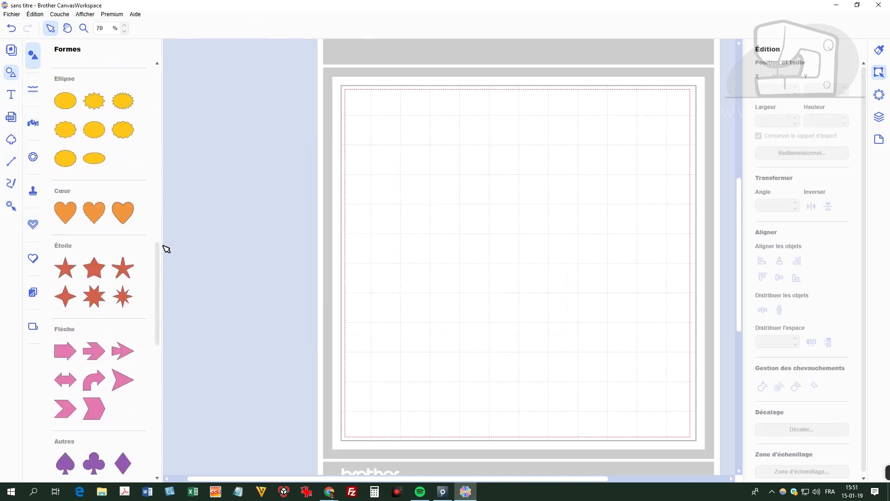
{"action": "left_click_drag", "start_coordinate": [73, 269], "coordinate": [508, 228]}
{"action": "left_click", "coordinate": [442, 365]}
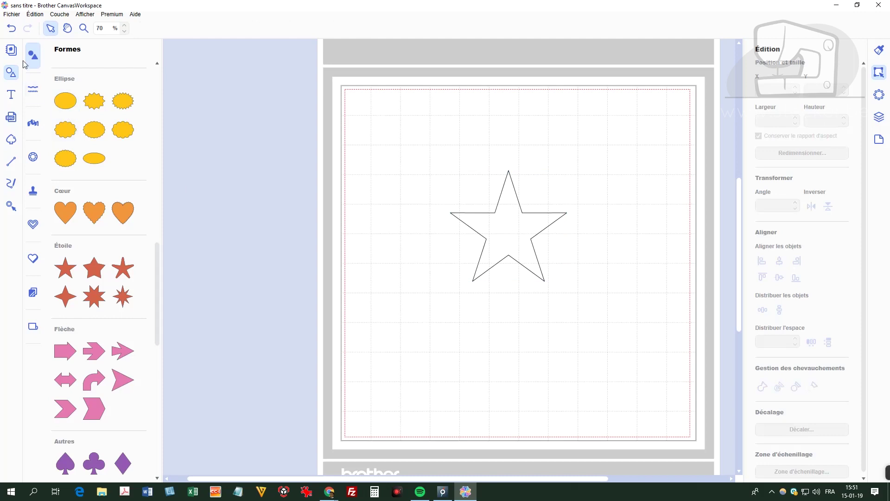
{"action": "left_click", "coordinate": [18, 74]}
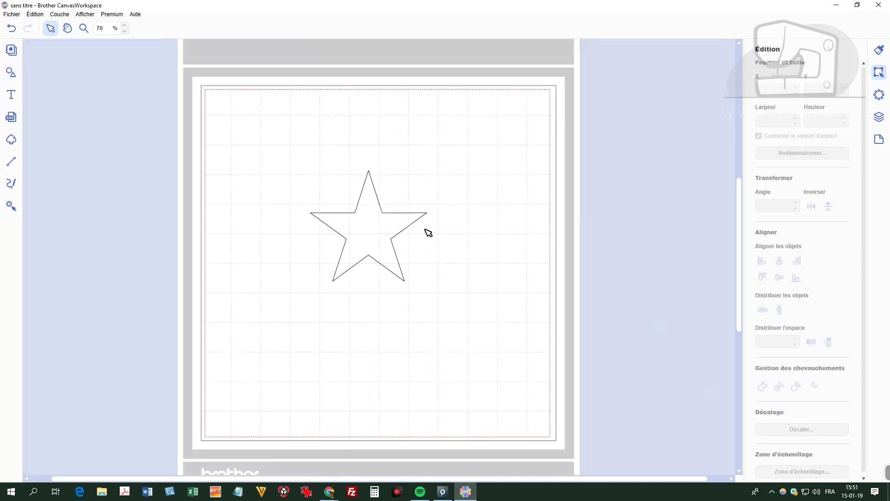
Create an offset line around the star with 5,0 mm spacing, direction Vers l'extérieur, Biseau corners and the original line set to Ne pas modifier.
{"action": "left_click", "coordinate": [384, 226]}
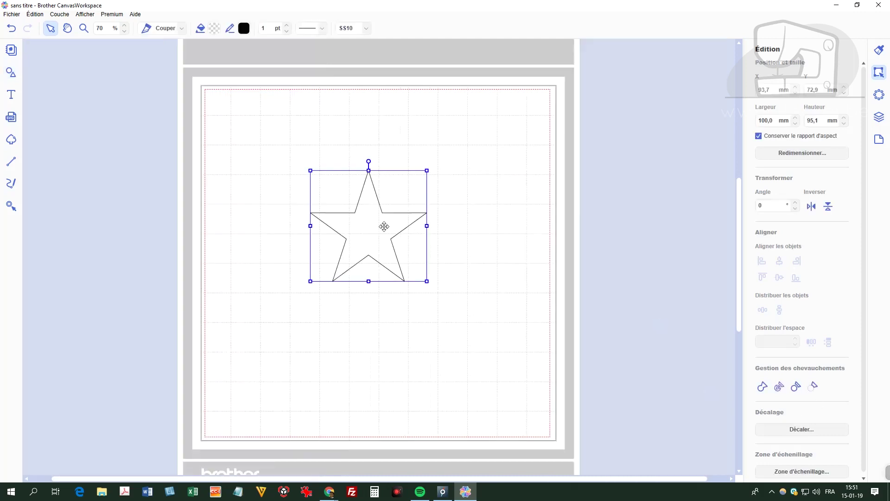
{"action": "left_click", "coordinate": [814, 431]}
{"action": "left_click_drag", "start_coordinate": [495, 153], "coordinate": [636, 112]}
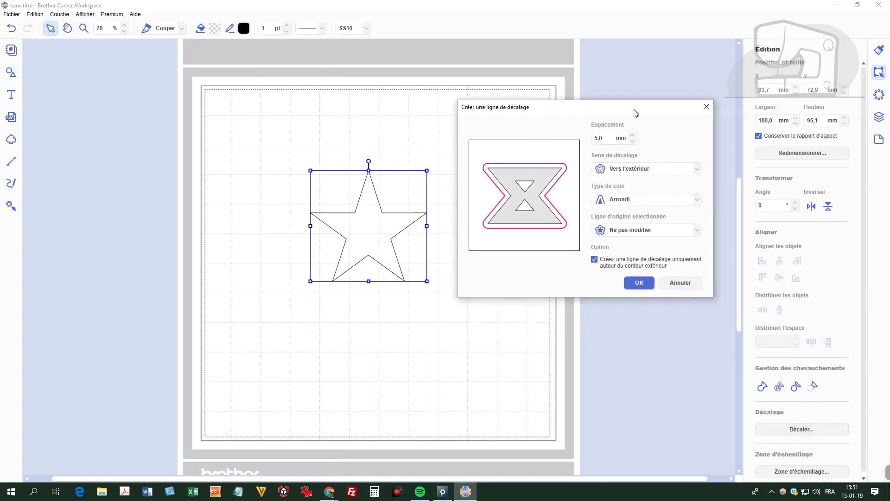
{"action": "left_click", "coordinate": [630, 170]}
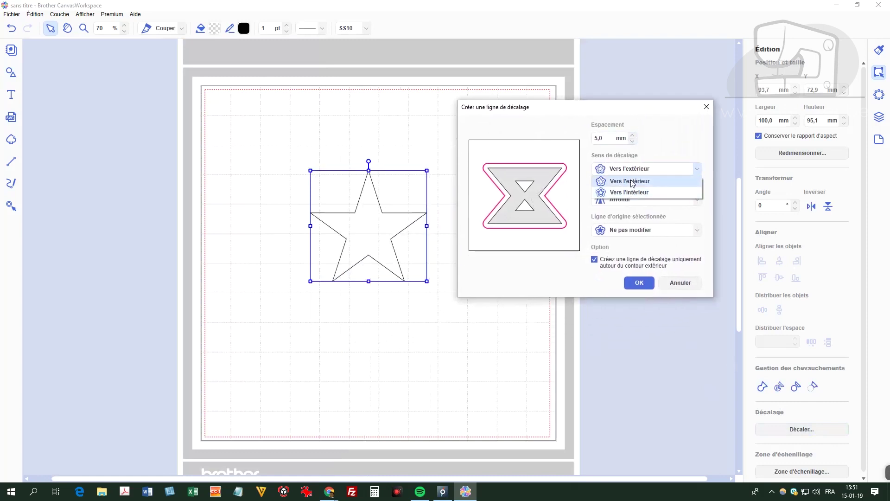
{"action": "left_click", "coordinate": [632, 182]}
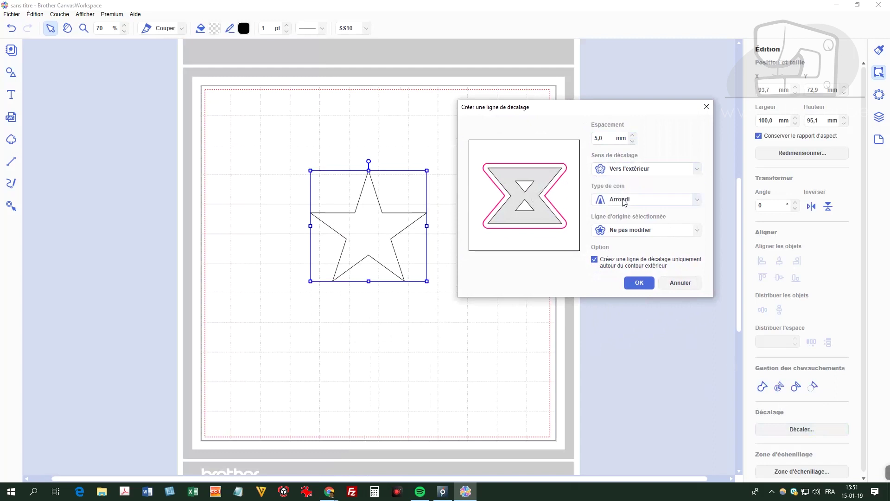
{"action": "left_click", "coordinate": [625, 200]}
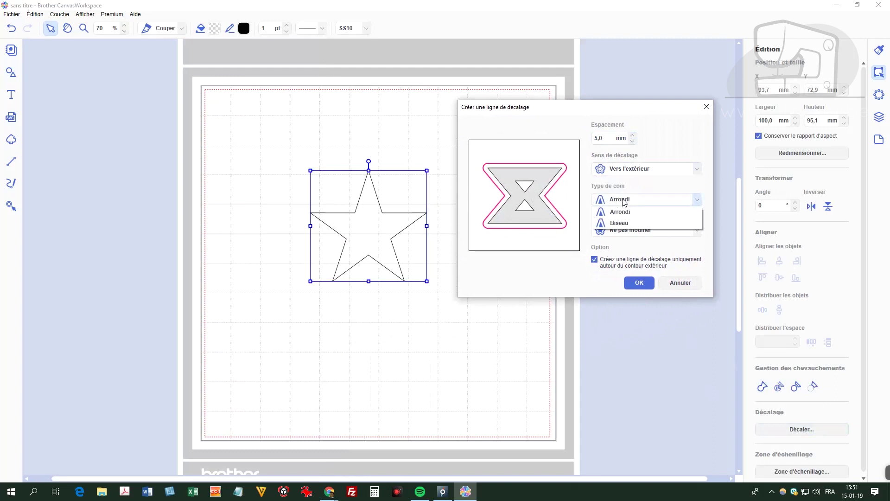
{"action": "left_click", "coordinate": [619, 223]}
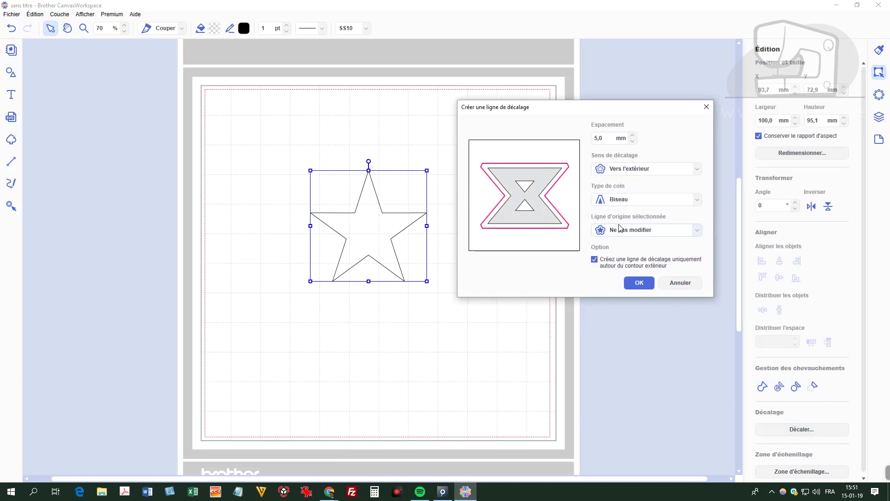
{"action": "left_click", "coordinate": [621, 231]}
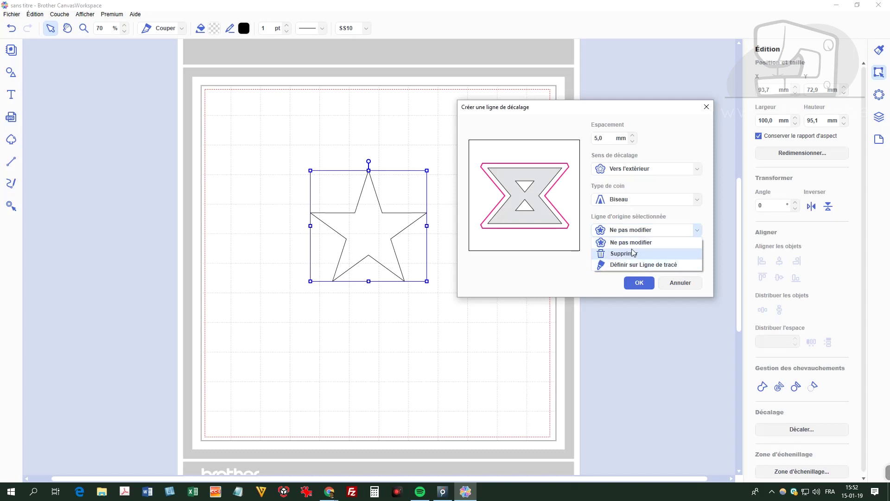
{"action": "left_click", "coordinate": [632, 242]}
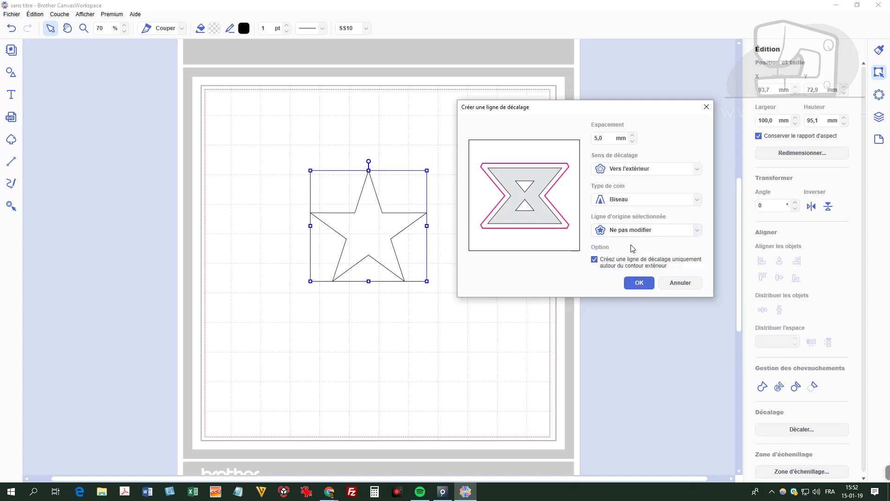
{"action": "left_click", "coordinate": [639, 282]}
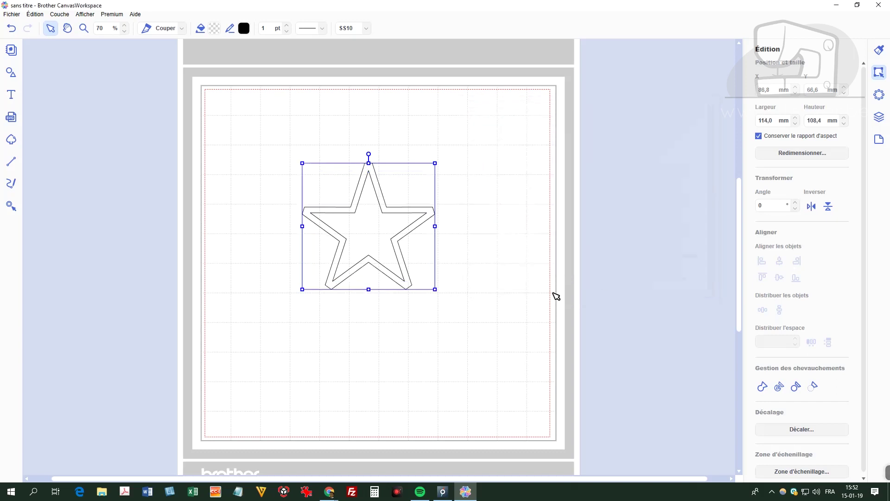
{"action": "left_click", "coordinate": [526, 319]}
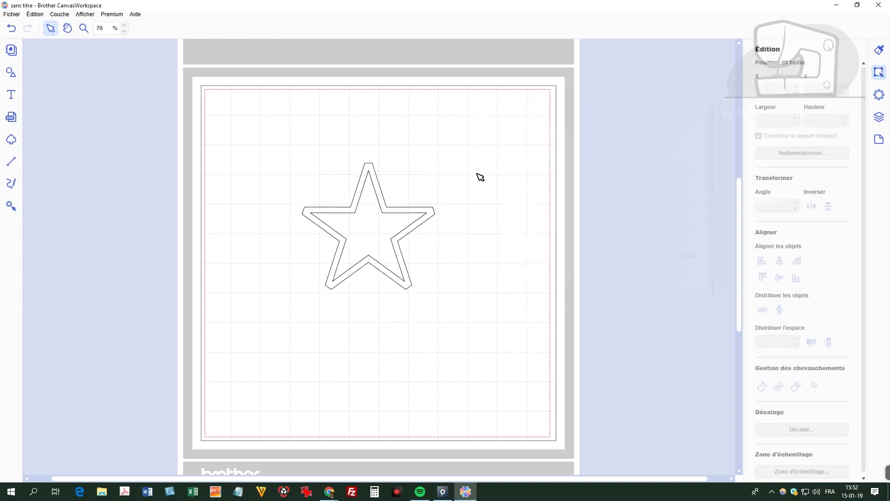
Move the bevelled outer star down from the original star and undo the move.
{"action": "left_click", "coordinate": [385, 229]}
{"action": "left_click_drag", "start_coordinate": [385, 229], "coordinate": [381, 258]}
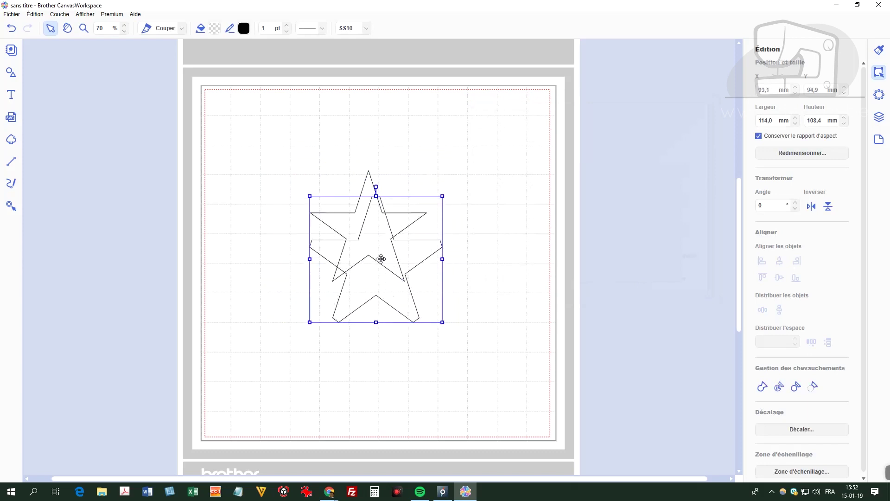
{"action": "key", "text": "ctrl+z"}
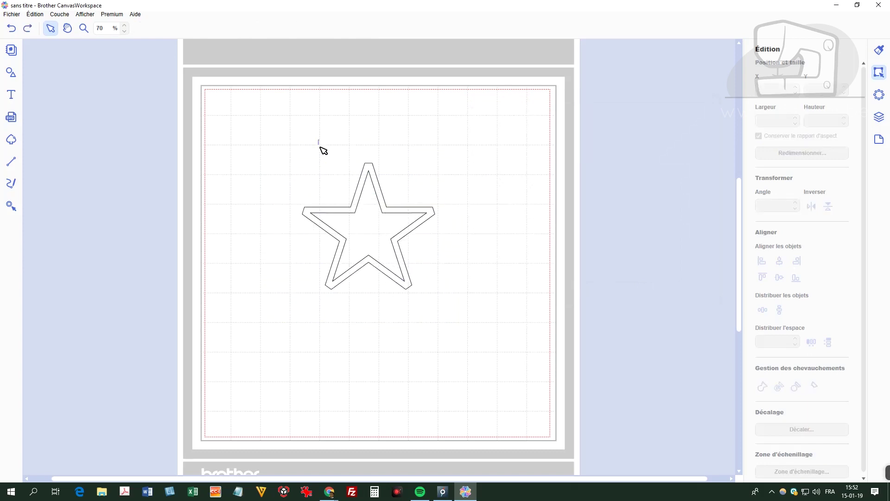
Select both stars and examine their layers, hiding and showing the original star and checking its Couper and Tracer operation choices.
{"action": "left_click_drag", "start_coordinate": [319, 139], "coordinate": [444, 296]}
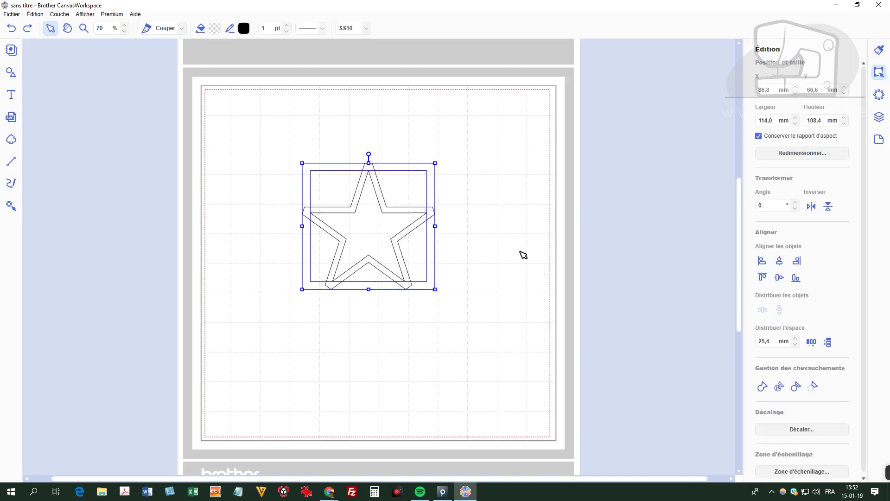
{"action": "left_click", "coordinate": [879, 118]}
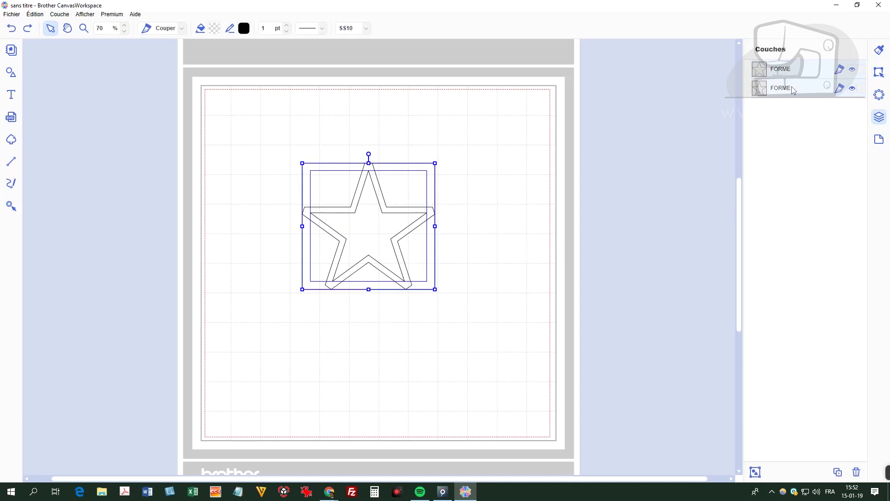
{"action": "left_click", "coordinate": [853, 90]}
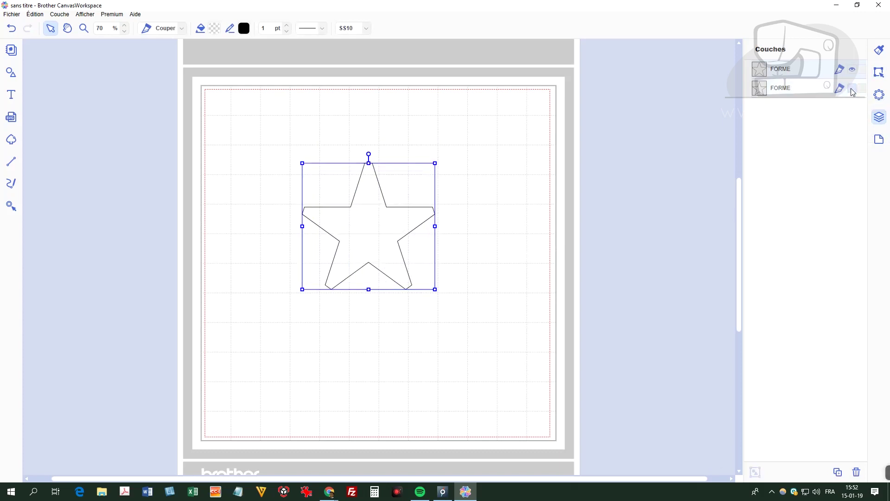
{"action": "left_click", "coordinate": [852, 90]}
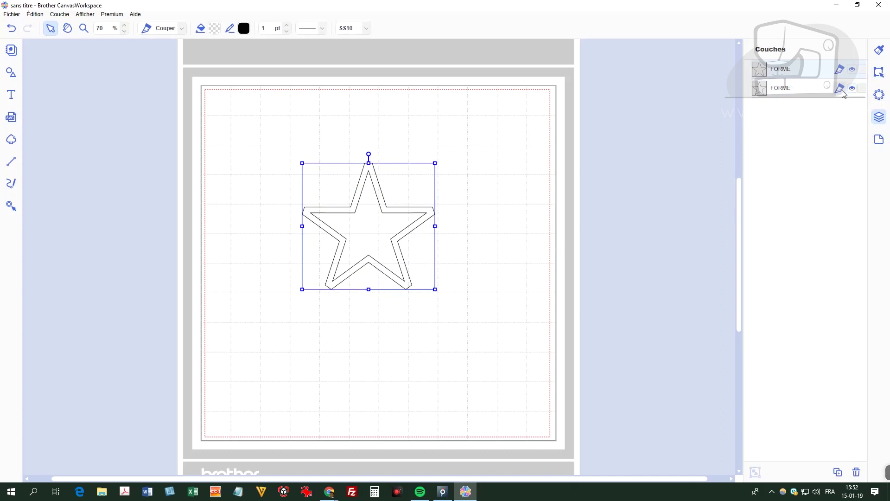
{"action": "left_click", "coordinate": [839, 89]}
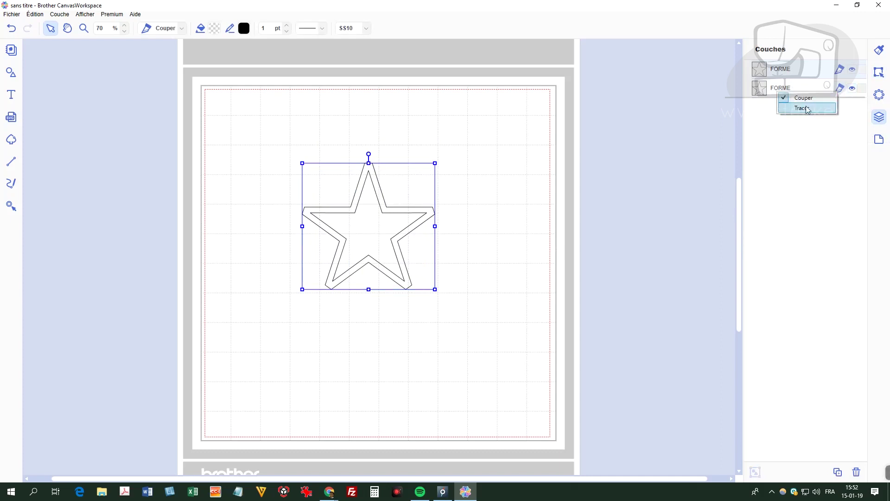
{"action": "left_click", "coordinate": [841, 88]}
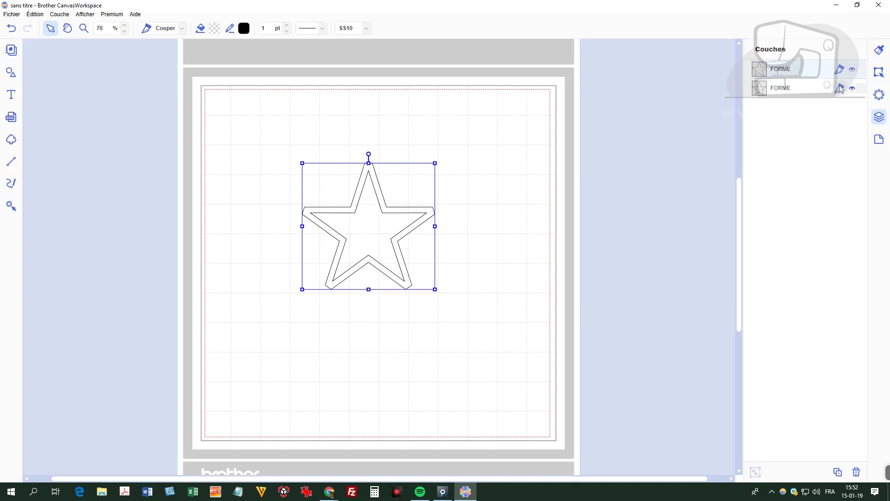
Lock the original star's layer and move the bevelled star down and to the right, then try selecting the locked star.
{"action": "left_click", "coordinate": [863, 89]}
{"action": "left_click", "coordinate": [796, 91]}
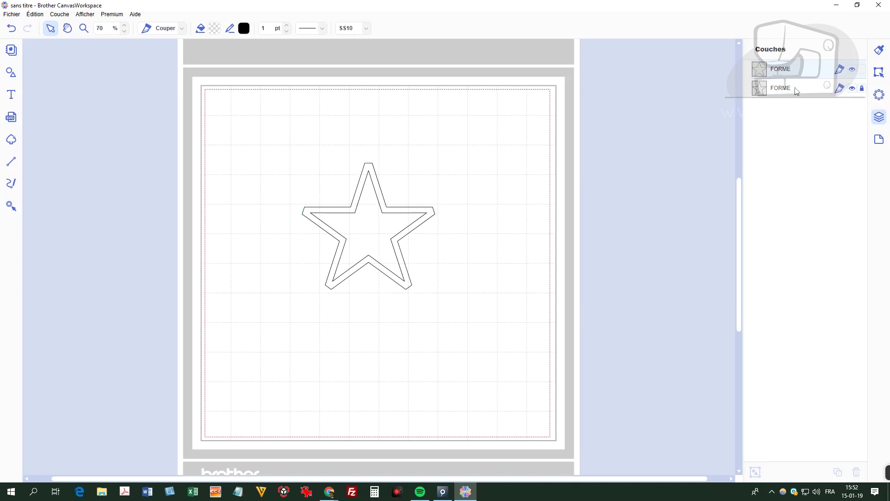
{"action": "left_click_drag", "start_coordinate": [375, 234], "coordinate": [412, 313]}
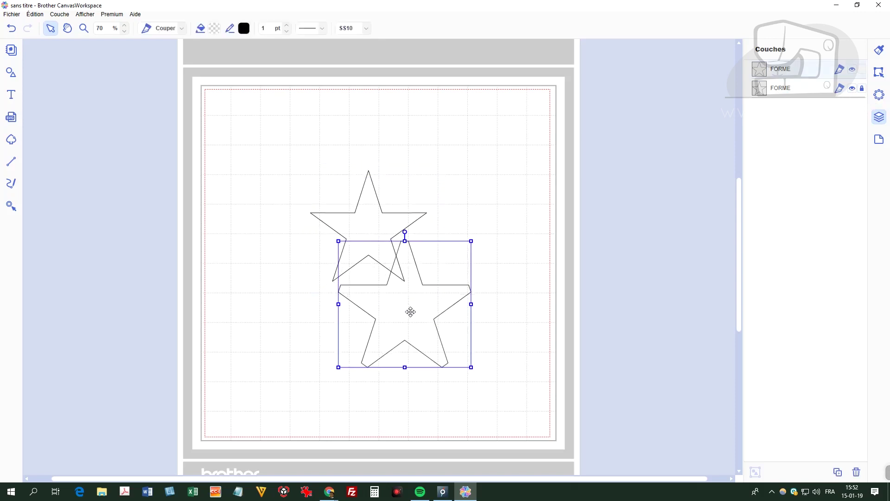
{"action": "left_click", "coordinate": [369, 195]}
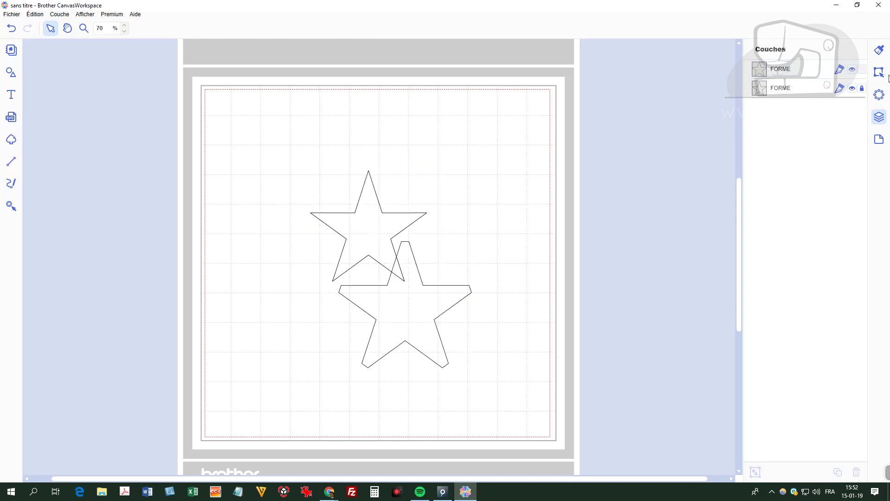
Unlock the original star's layer and move that star up and to the left, clear of the bevelled star.
{"action": "left_click", "coordinate": [865, 93]}
{"action": "left_click_drag", "start_coordinate": [358, 230], "coordinate": [297, 203]}
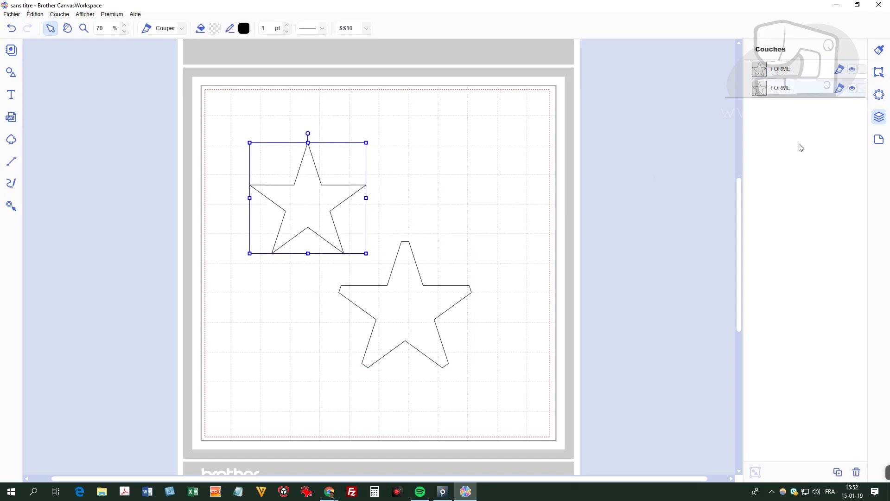
Set the design area size to 12 x 24 inches.
{"action": "left_click", "coordinate": [879, 140]}
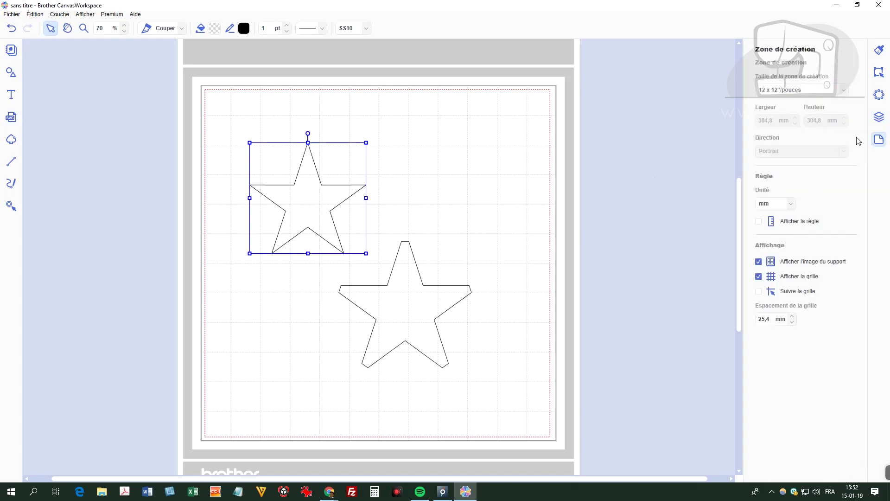
{"action": "left_click", "coordinate": [785, 95]}
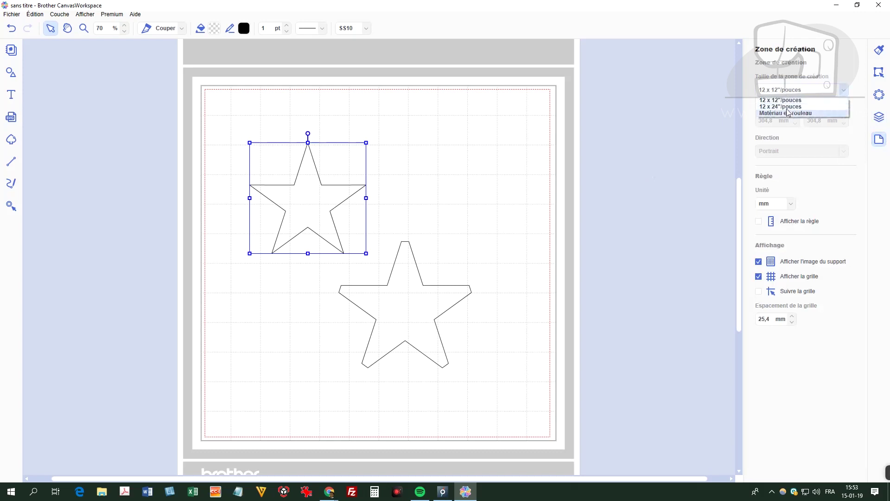
{"action": "left_click", "coordinate": [784, 106]}
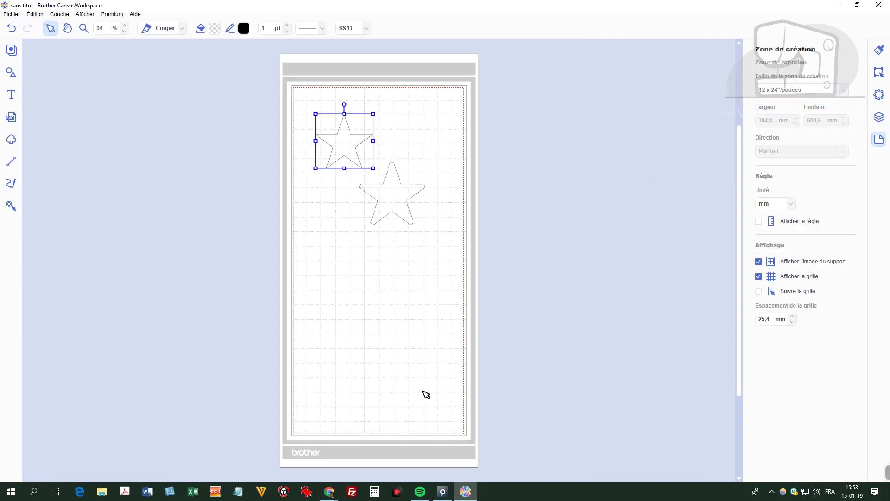
Check the available ruler units, display the ruler in mm, and toggle the mat image off and back on.
{"action": "left_click", "coordinate": [791, 204]}
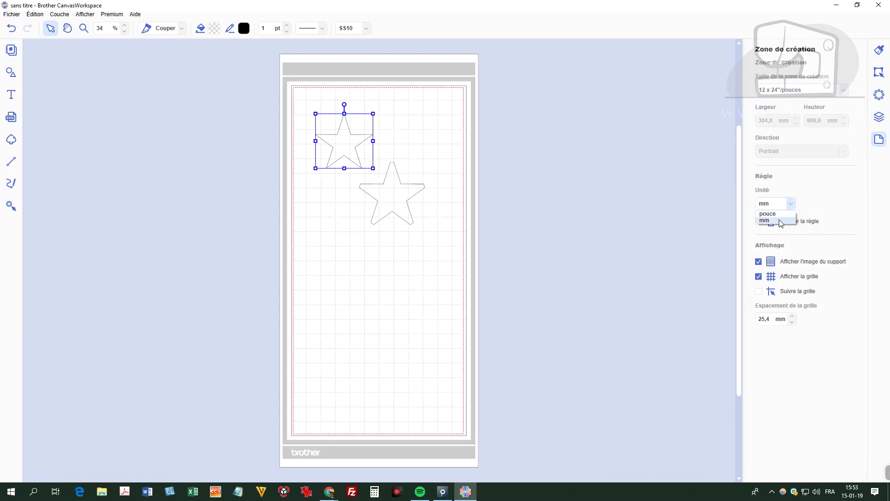
{"action": "left_click", "coordinate": [819, 196]}
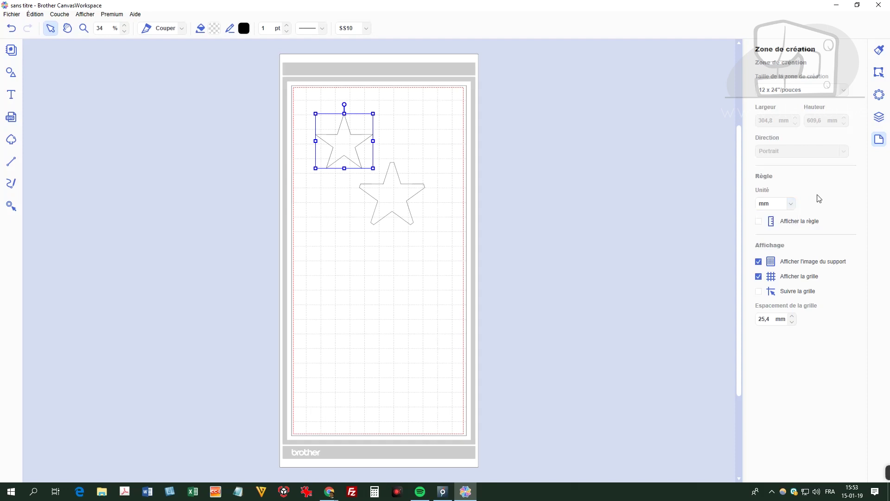
{"action": "left_click", "coordinate": [759, 222]}
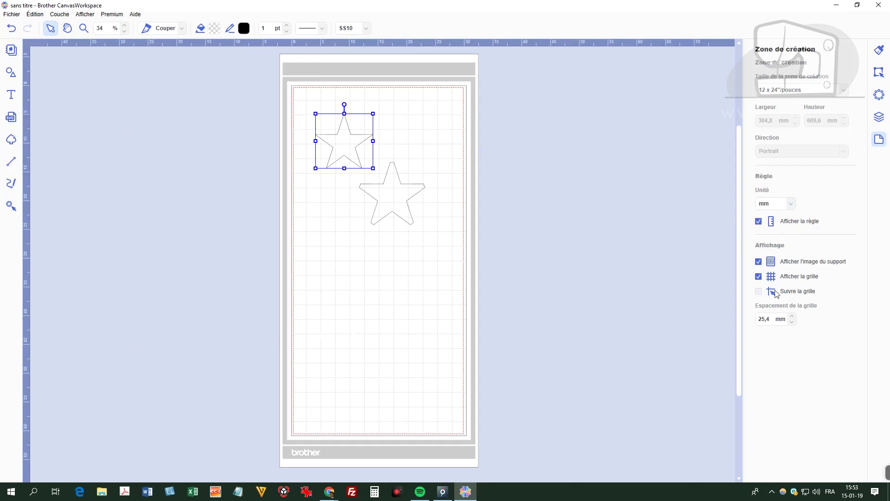
{"action": "left_click", "coordinate": [759, 262]}
{"action": "left_click", "coordinate": [759, 263]}
Bring up the object properties and delete both stars from the mat.
{"action": "left_click", "coordinate": [881, 52]}
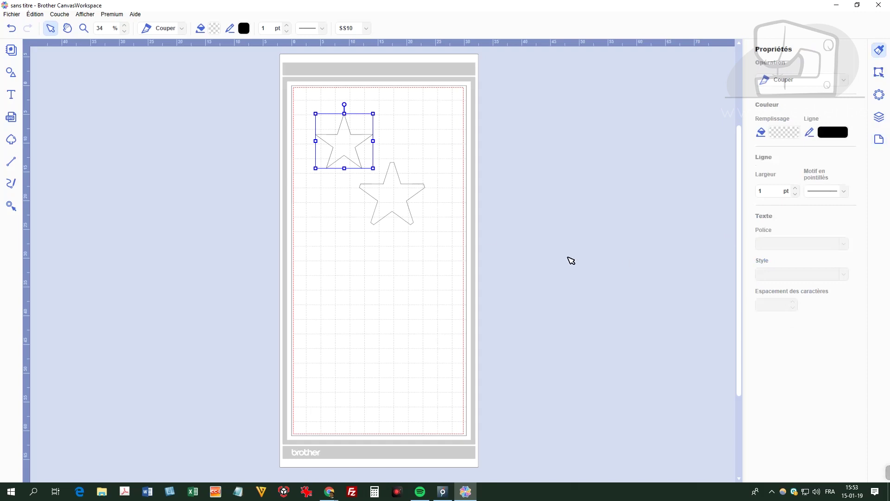
{"action": "left_click_drag", "start_coordinate": [442, 238], "coordinate": [315, 124]}
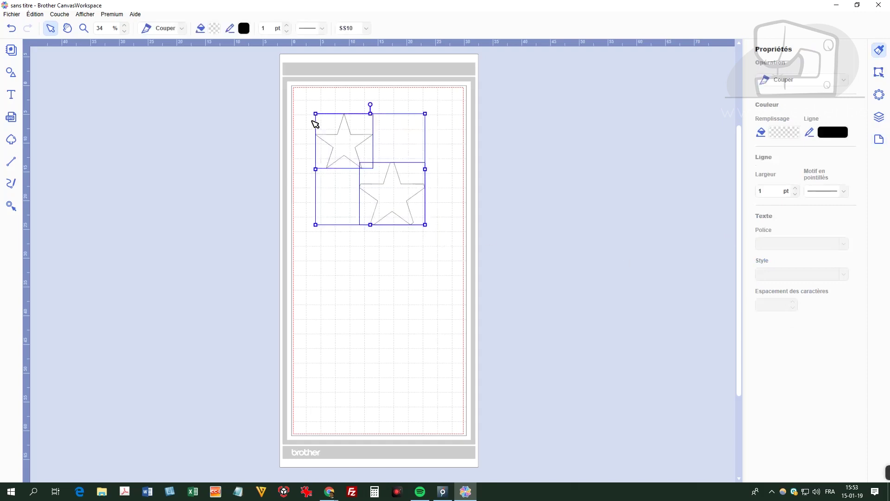
{"action": "key", "text": "Delete"}
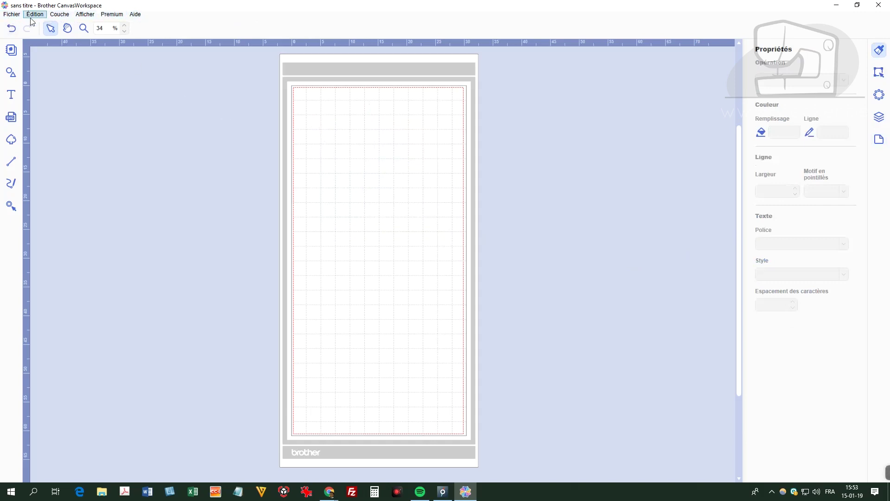
{"action": "left_click", "coordinate": [134, 15]}
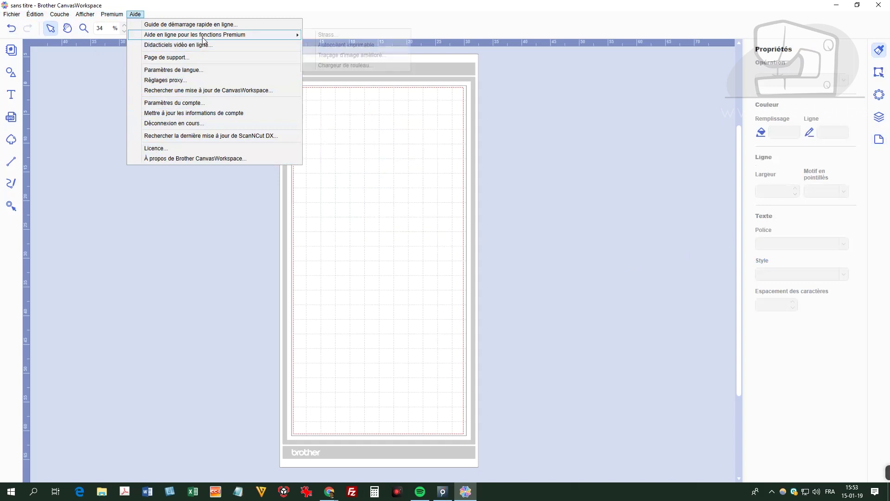
{"action": "mouse_move", "coordinate": [203, 38]}
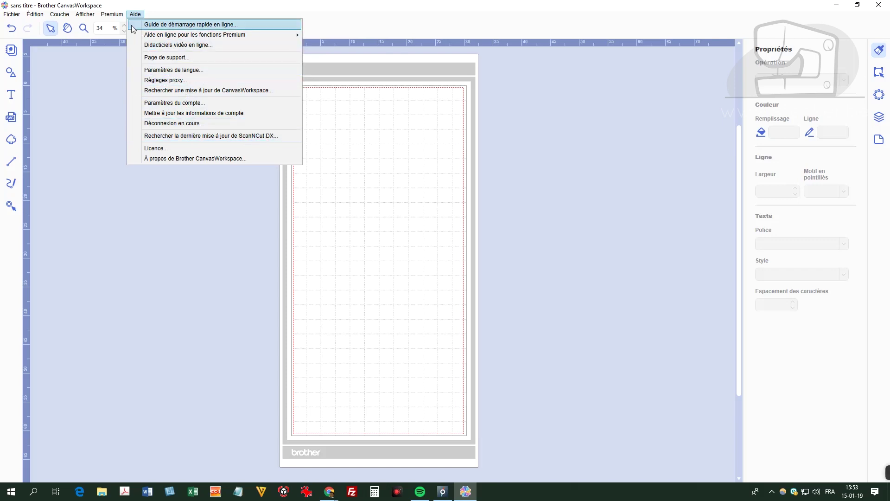
{"action": "mouse_move", "coordinate": [122, 18]}
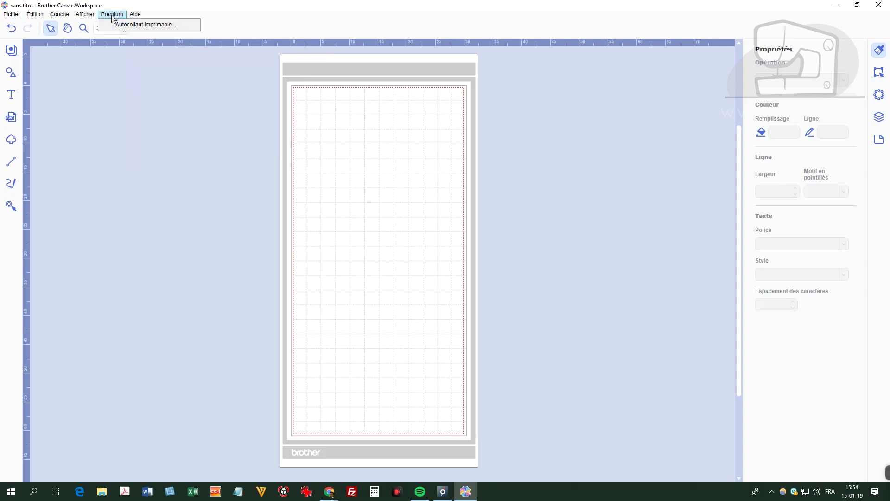
{"action": "mouse_move", "coordinate": [87, 17]}
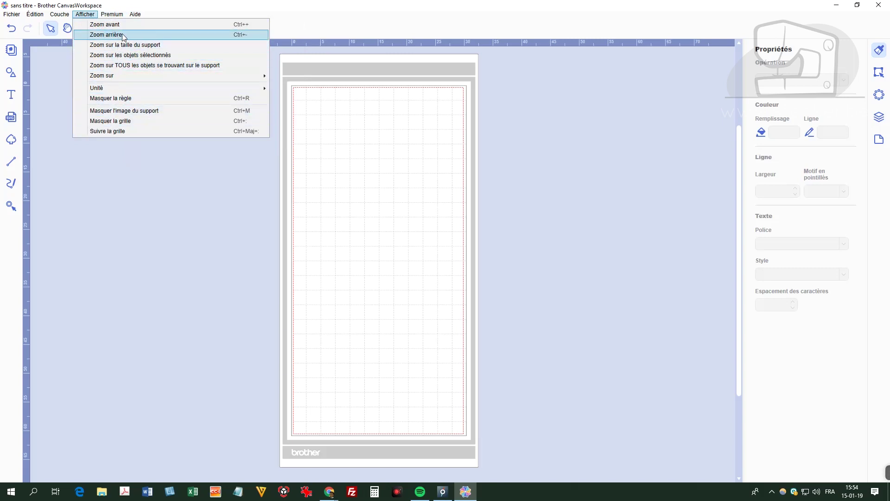
Hide the ruler and look through the available view, editing and file import and transfer commands.
{"action": "left_click", "coordinate": [117, 97]}
{"action": "left_click", "coordinate": [91, 16]}
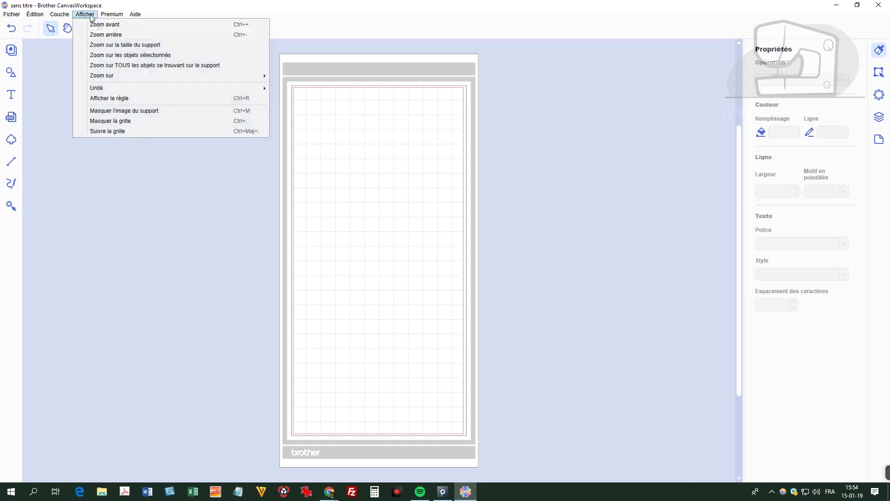
{"action": "mouse_move", "coordinate": [53, 17]}
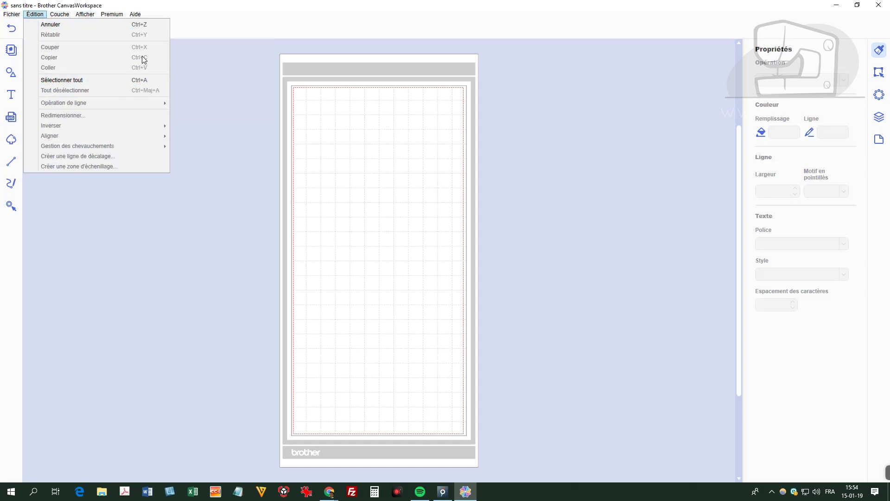
{"action": "mouse_move", "coordinate": [10, 17]}
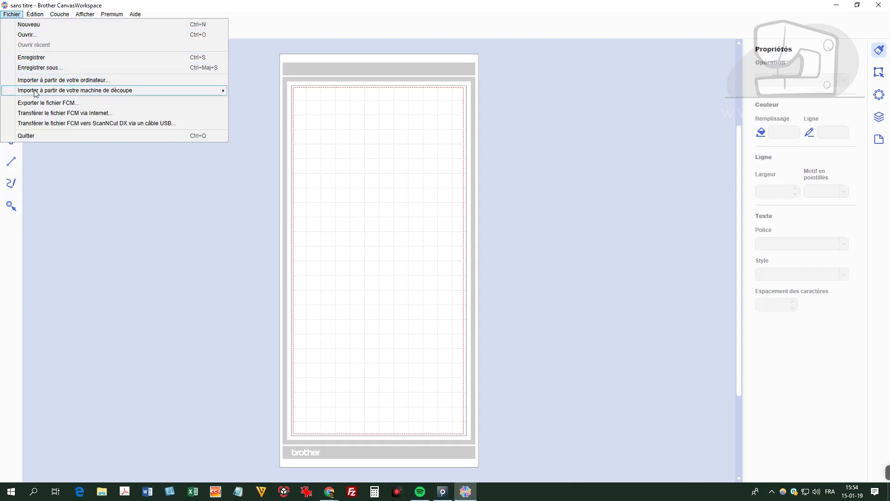
{"action": "mouse_move", "coordinate": [36, 93]}
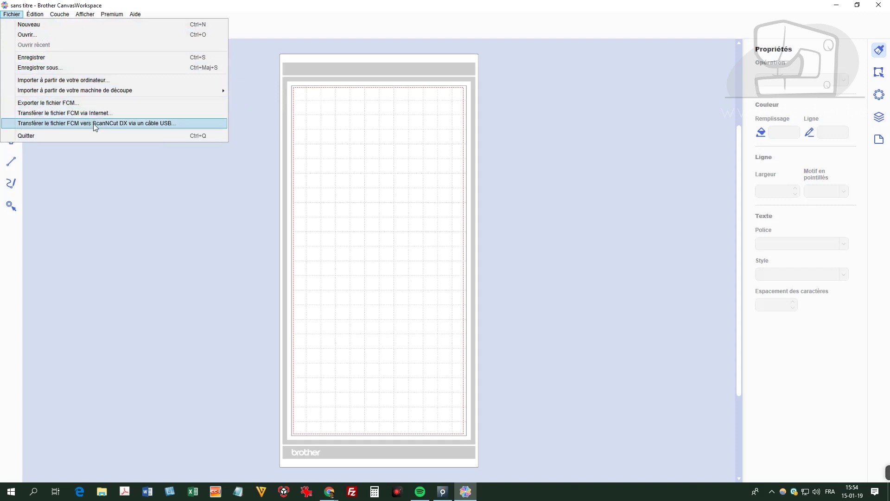
{"action": "left_click", "coordinate": [319, 173]}
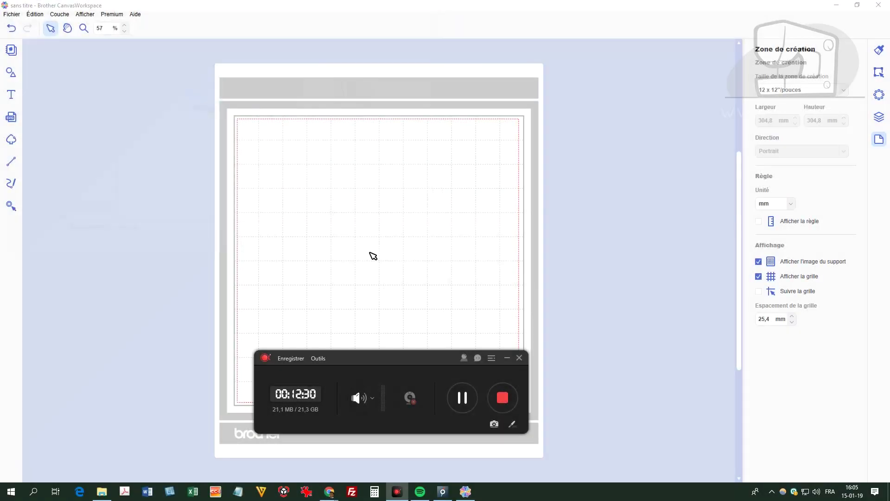
Import anonymous-man-vector.svg from the SNC folder, accept the automatic resizing, and clear the recorder window out of the way.
{"action": "left_click", "coordinate": [12, 116]}
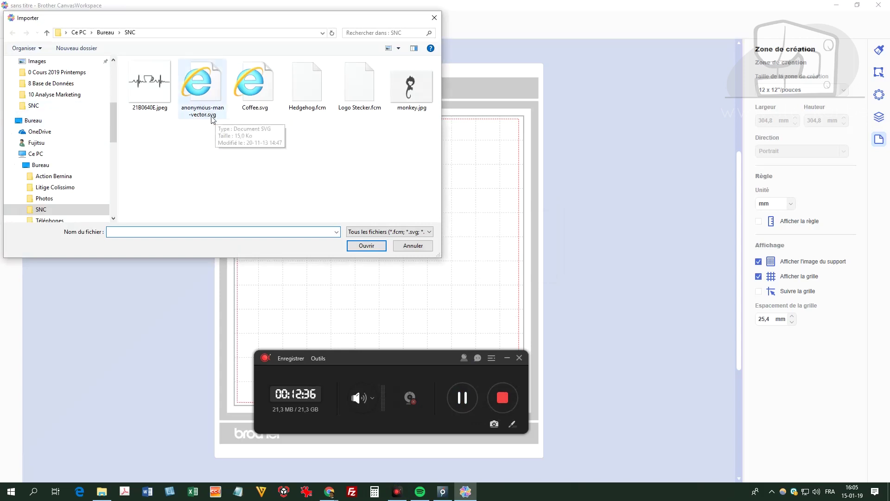
{"action": "double_click", "coordinate": [204, 85]}
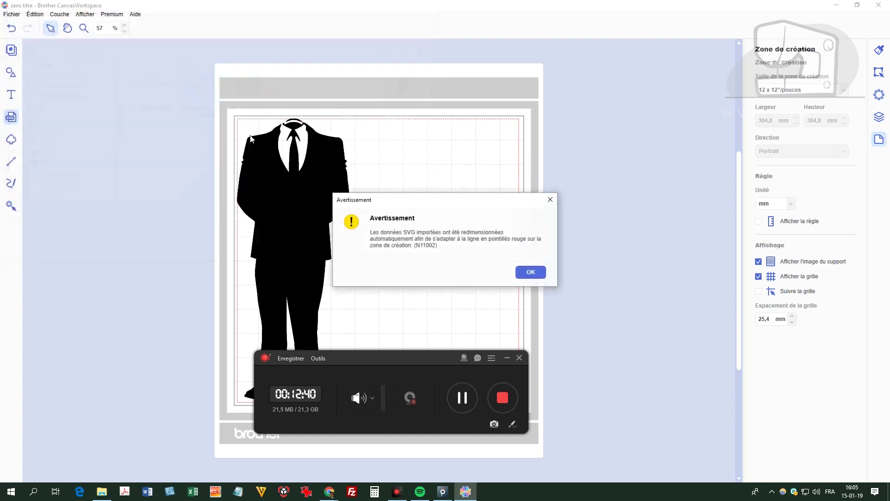
{"action": "left_click", "coordinate": [532, 272]}
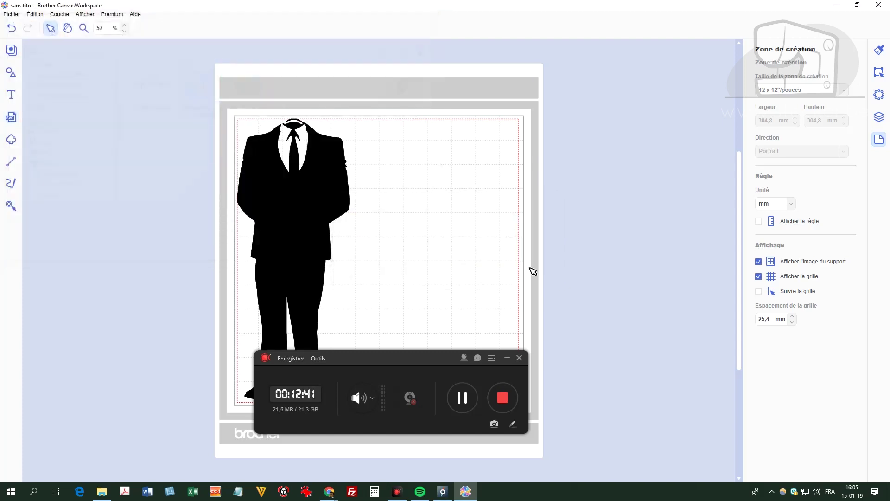
{"action": "left_click", "coordinate": [507, 358]}
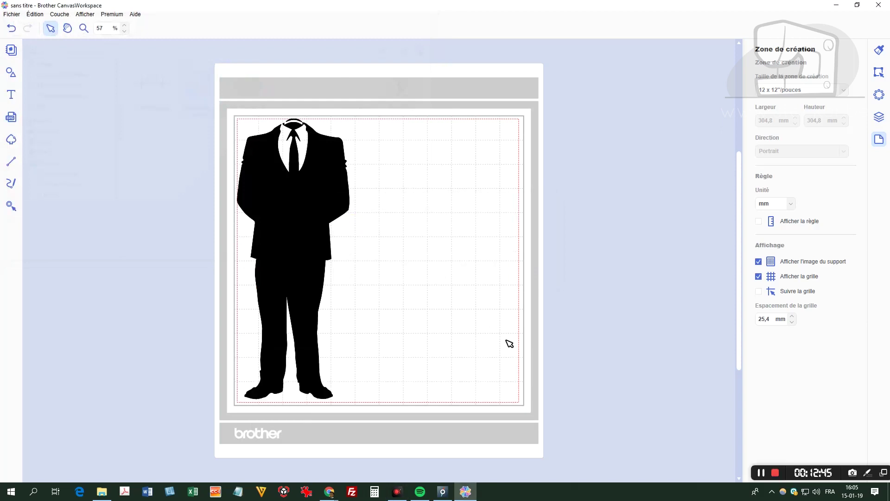
Select the whole suit figure, shrink it proportionally to a little over half its size, and place it just left of the mat's centre.
{"action": "left_click_drag", "start_coordinate": [418, 409], "coordinate": [255, 133]}
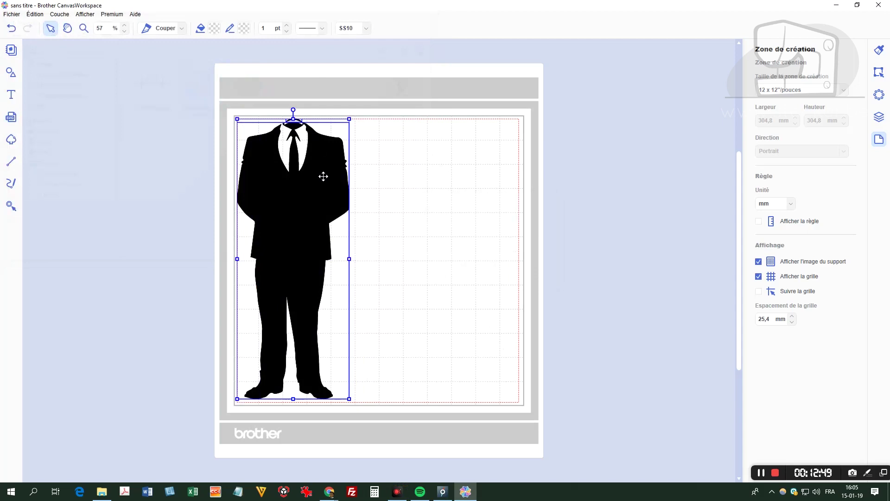
{"action": "left_click_drag", "start_coordinate": [320, 173], "coordinate": [418, 176]}
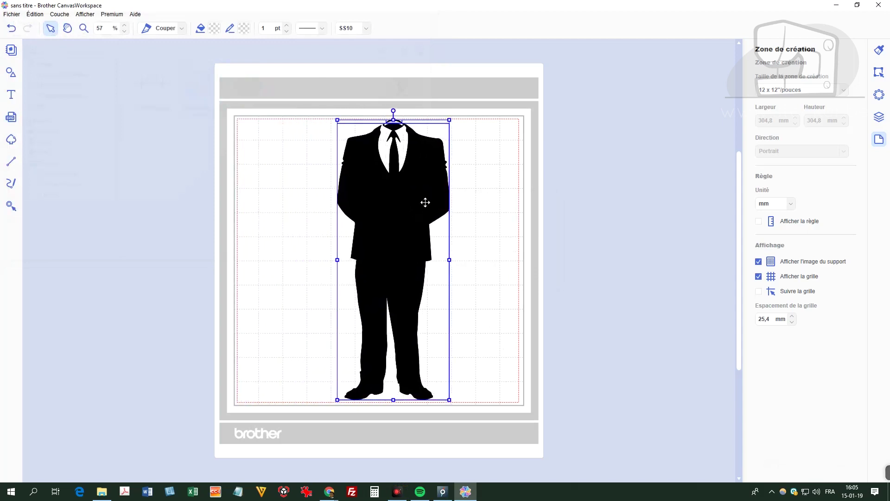
{"action": "left_click_drag", "start_coordinate": [449, 399], "coordinate": [395, 297]}
{"action": "left_click_drag", "start_coordinate": [362, 189], "coordinate": [354, 220]}
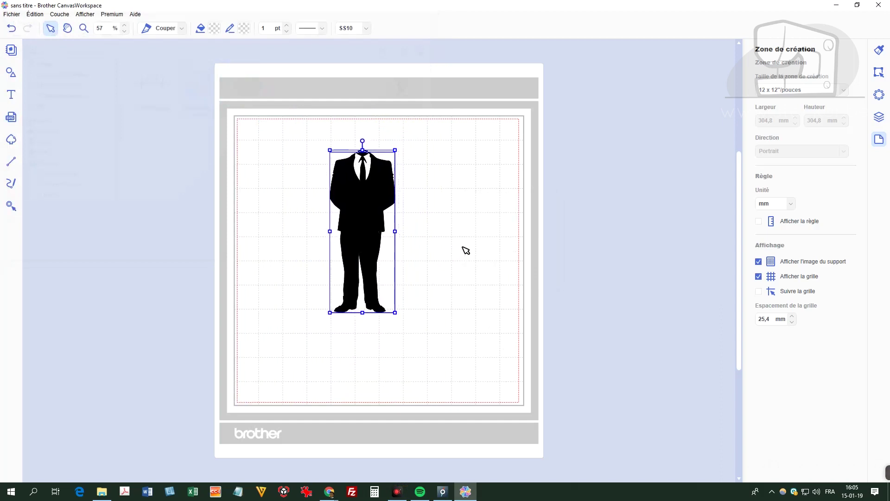
Display the layers and select each of the suit figure's four shapes in turn to see which part it represents.
{"action": "left_click", "coordinate": [879, 118]}
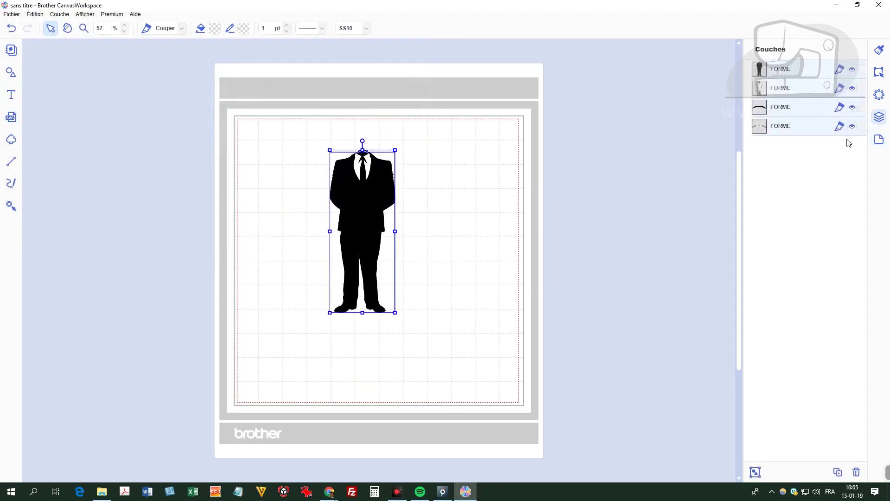
{"action": "left_click", "coordinate": [792, 125]}
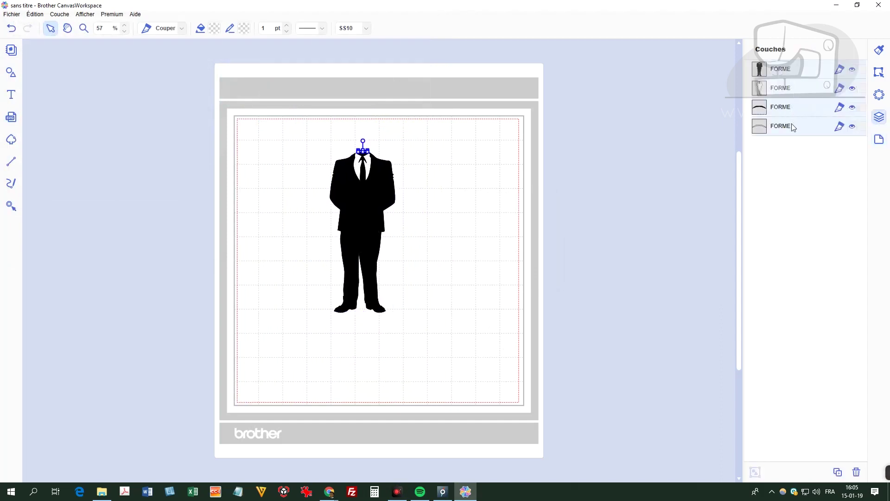
{"action": "left_click", "coordinate": [793, 111]}
{"action": "left_click", "coordinate": [793, 93]}
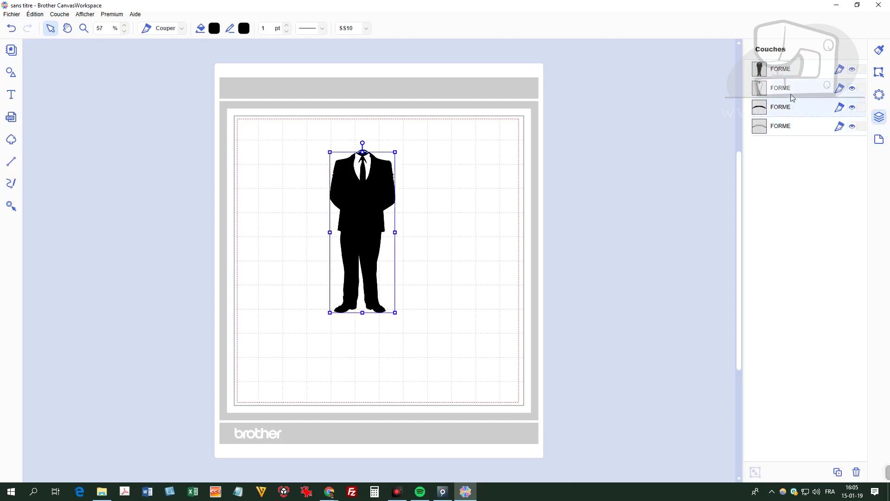
{"action": "left_click", "coordinate": [792, 71]}
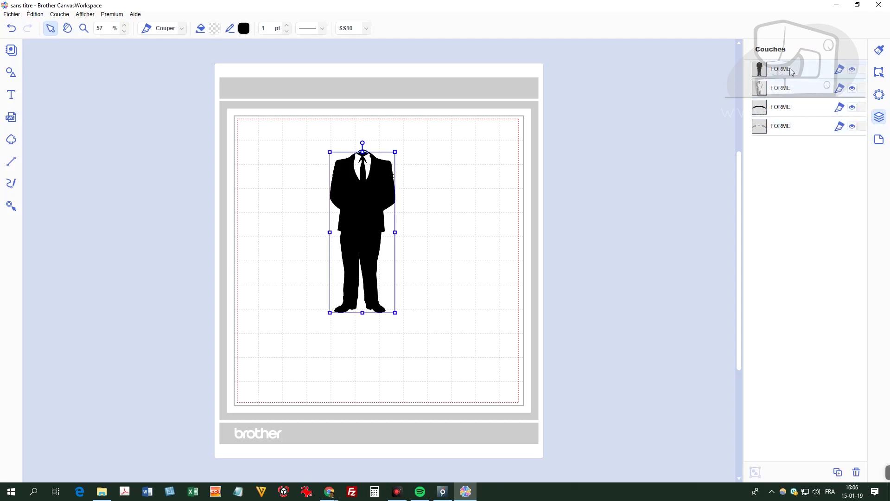
Hide the black suit shape, toggle the dark collar shape off and on, and show the suit shape again.
{"action": "left_click", "coordinate": [854, 70]}
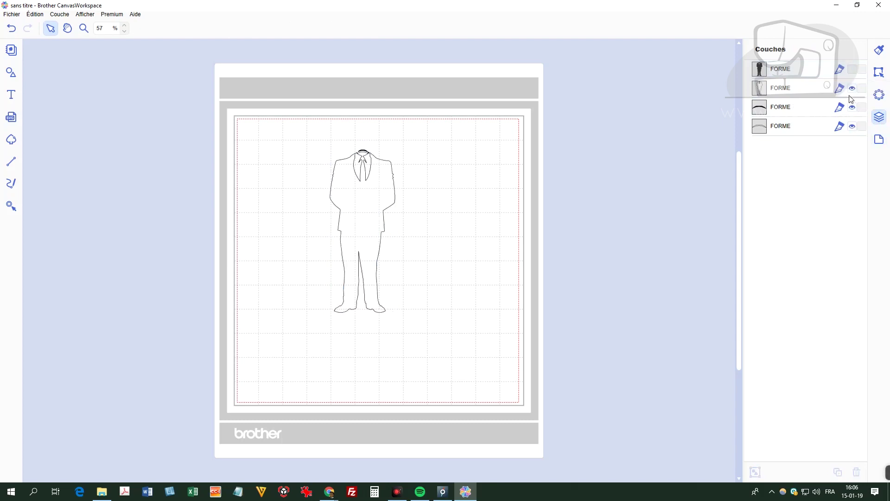
{"action": "left_click", "coordinate": [853, 109]}
{"action": "left_click", "coordinate": [852, 108]}
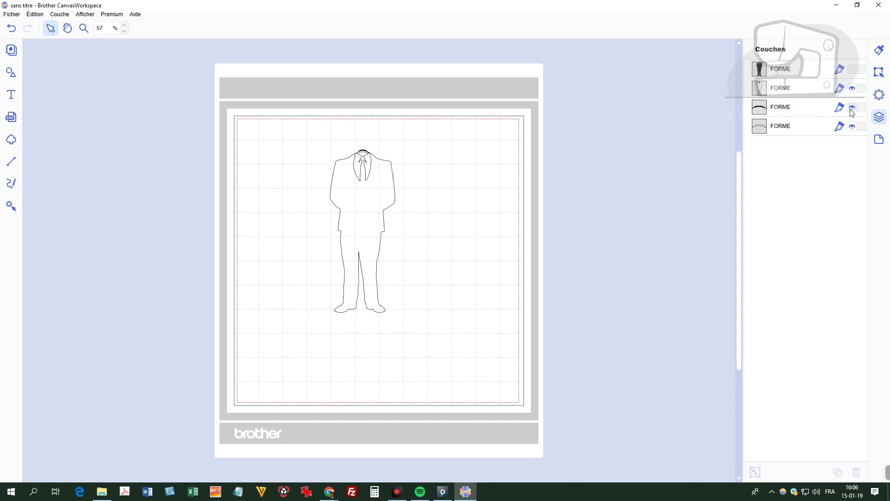
{"action": "left_click", "coordinate": [852, 70]}
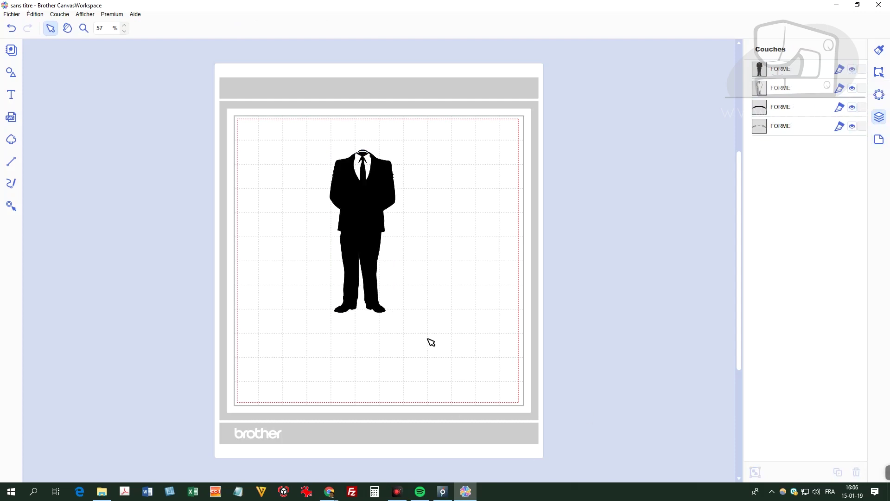
Export the suit design as an FCM file named smoking in the SNC folder.
{"action": "left_click", "coordinate": [9, 15]}
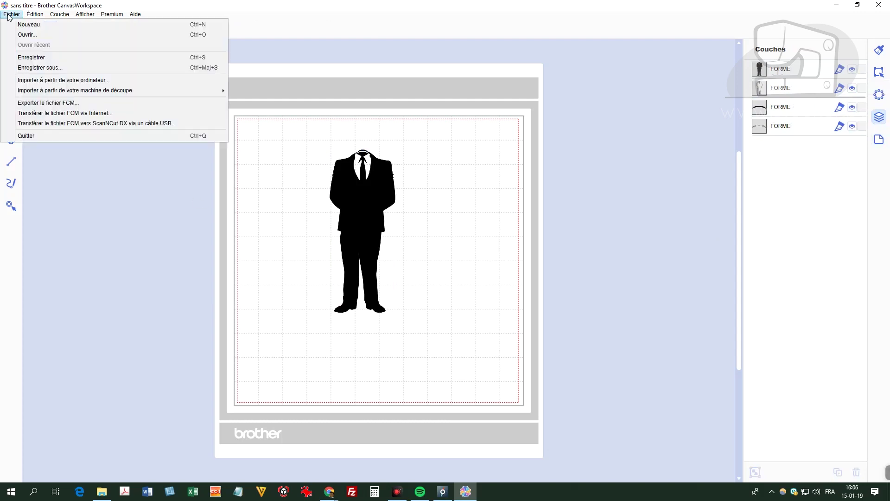
{"action": "left_click", "coordinate": [64, 106]}
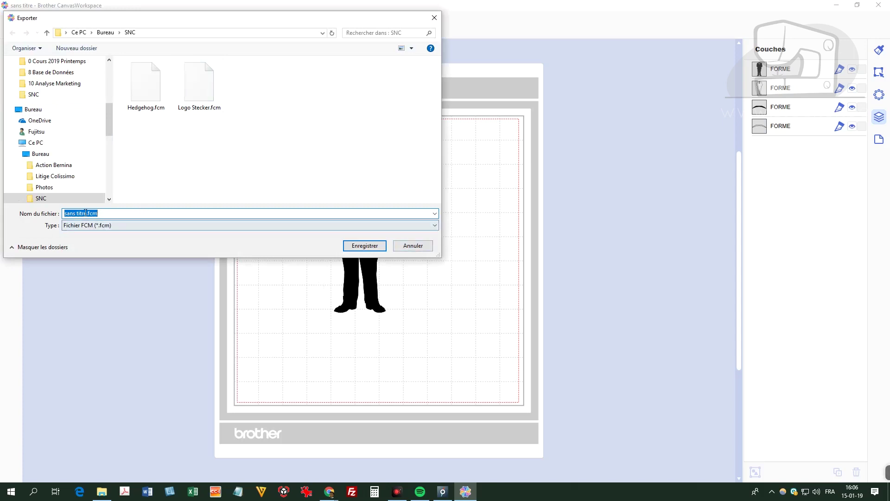
{"action": "left_click_drag", "start_coordinate": [86, 214], "coordinate": [57, 216]}
{"action": "type", "text": "smok"}
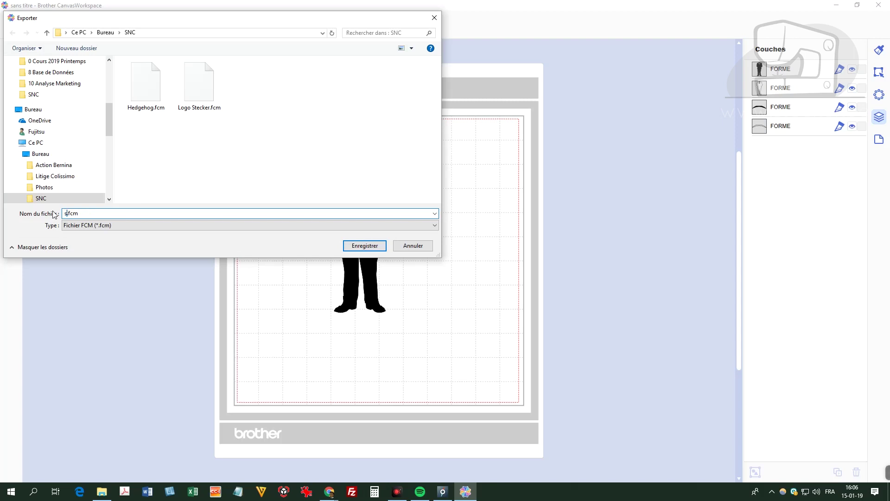
{"action": "type", "text": "ing"}
{"action": "key", "text": "Return"}
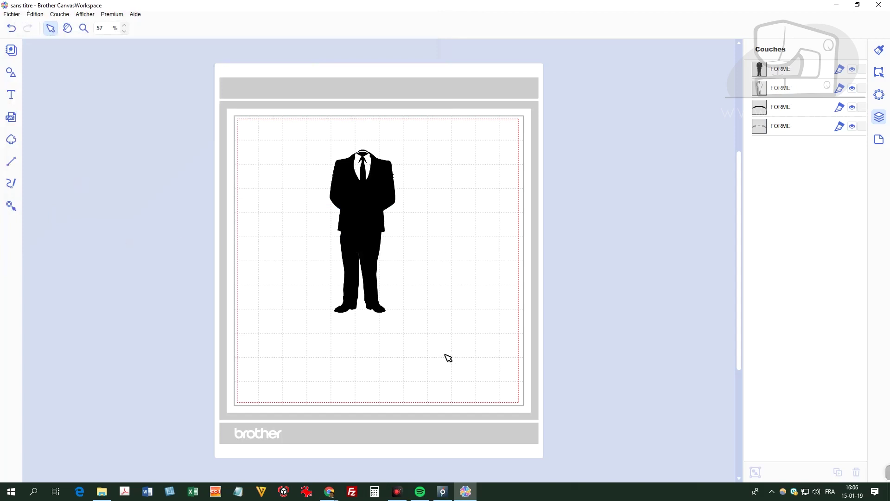
Save the project in the SNC folder as smoking.cwprj.
{"action": "left_click", "coordinate": [8, 15]}
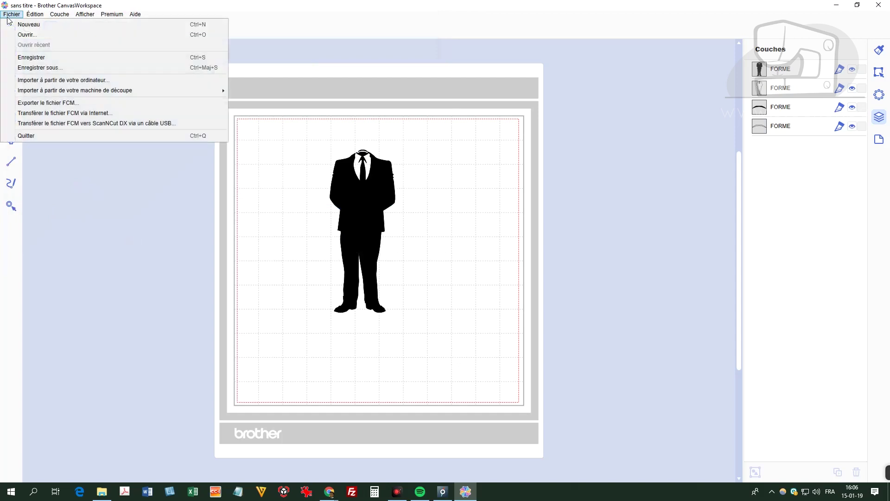
{"action": "left_click", "coordinate": [45, 57]}
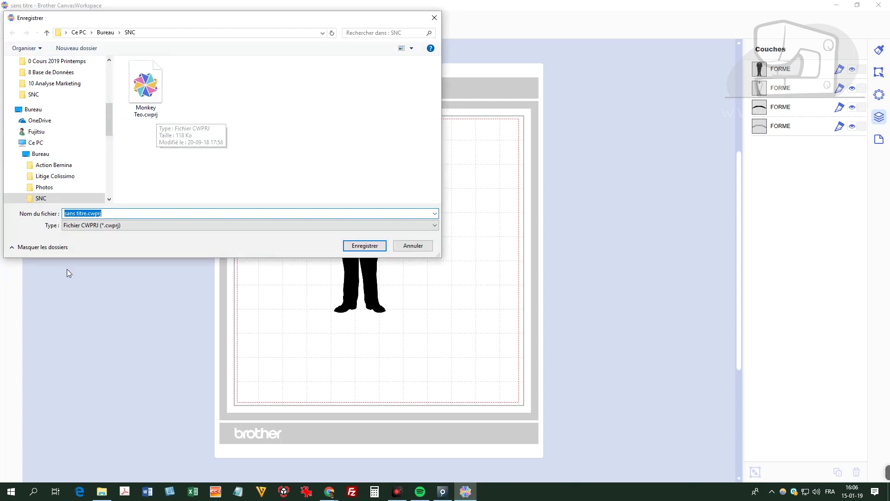
{"action": "left_click_drag", "start_coordinate": [86, 213], "coordinate": [49, 218]}
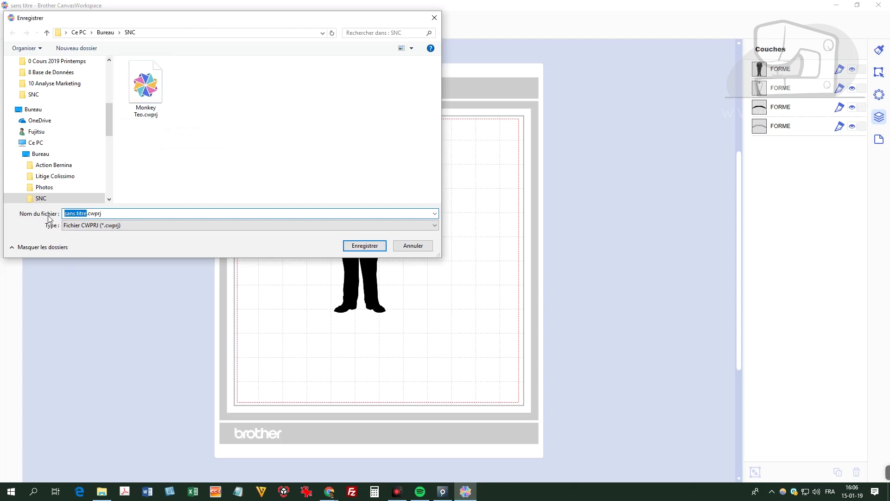
{"action": "type", "text": "smoking"}
{"action": "left_click", "coordinate": [366, 246]}
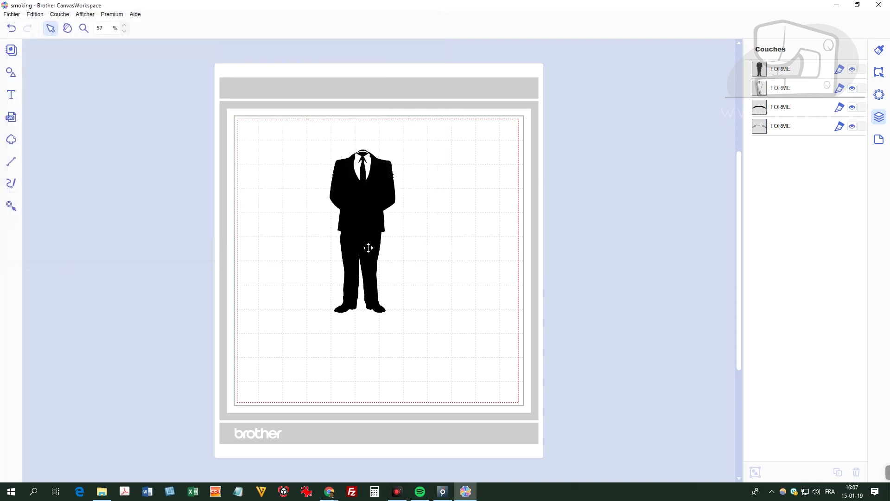
Delete the suit figure from the mat and load monkey.jpg from the computer for image tracing.
{"action": "left_click_drag", "start_coordinate": [436, 335], "coordinate": [326, 155]}
{"action": "key", "text": "Delete"}
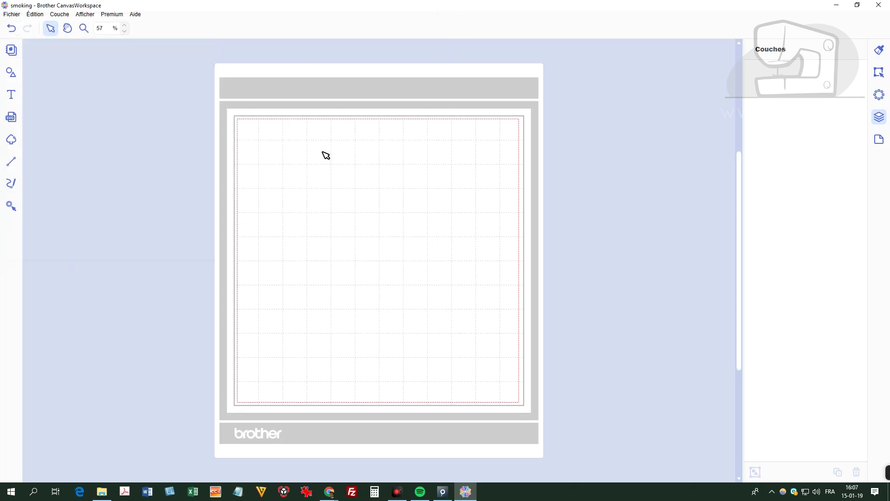
{"action": "left_click", "coordinate": [11, 139]}
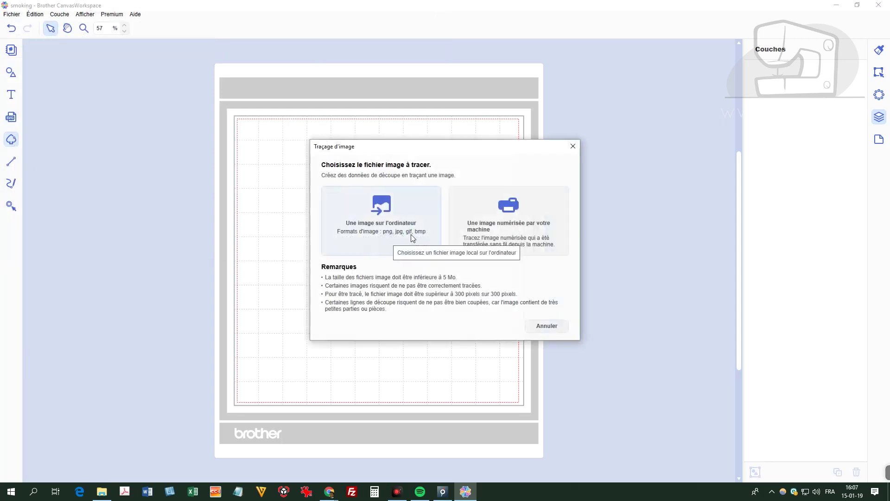
{"action": "left_click", "coordinate": [379, 219]}
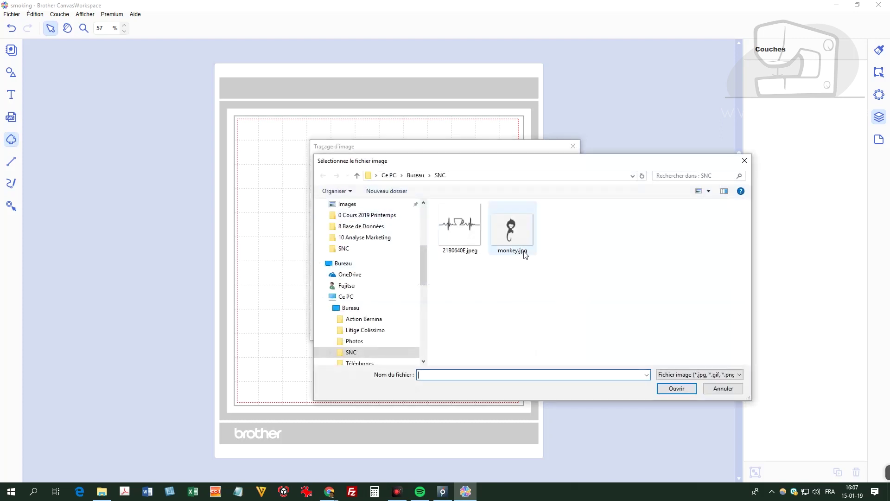
{"action": "left_click", "coordinate": [516, 235]}
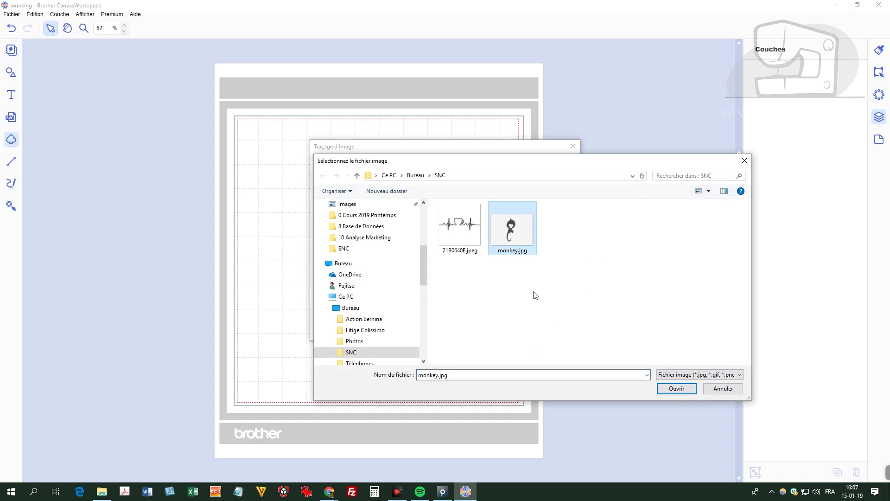
{"action": "left_click", "coordinate": [676, 389]}
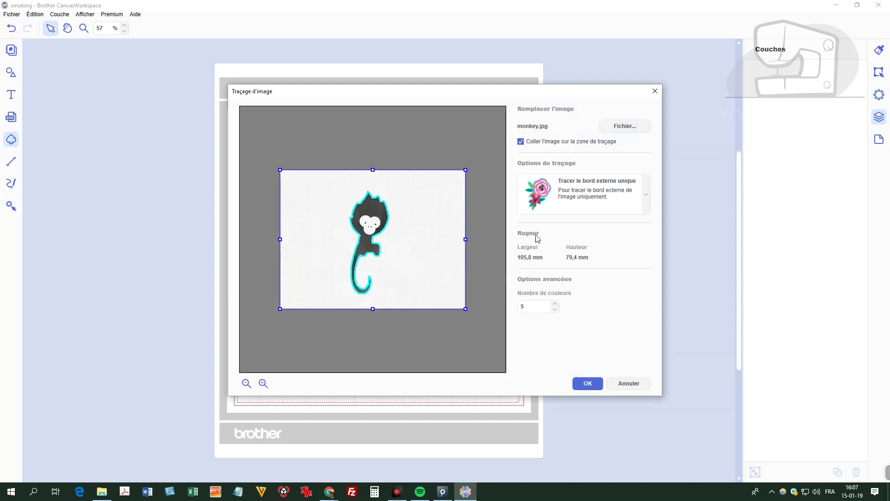
Set the monkey image to be traced by colour areas (Tracer les zones par couleur) with 4 colours.
{"action": "left_click", "coordinate": [586, 195]}
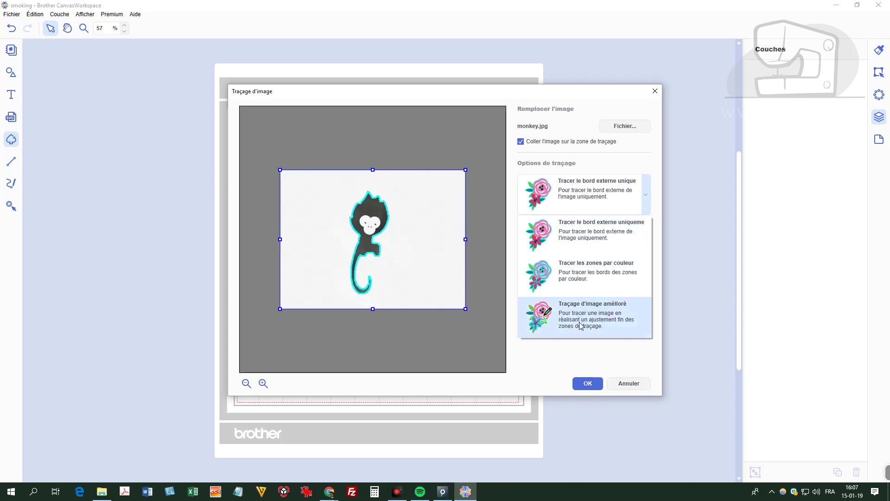
{"action": "left_click", "coordinate": [579, 275]}
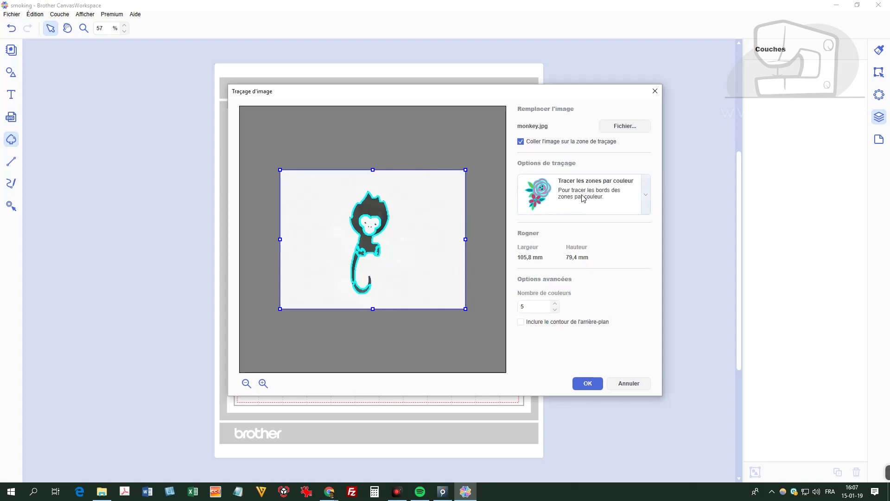
{"action": "left_click", "coordinate": [555, 309]}
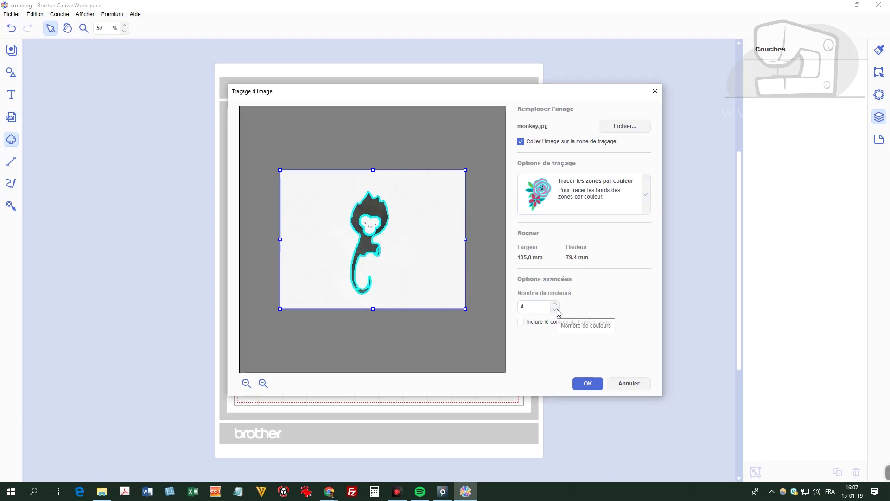
Crop the tracing area to about 27.3 × 64.3 mm around the monkey and trace it with 3 colours.
{"action": "left_click", "coordinate": [555, 309]}
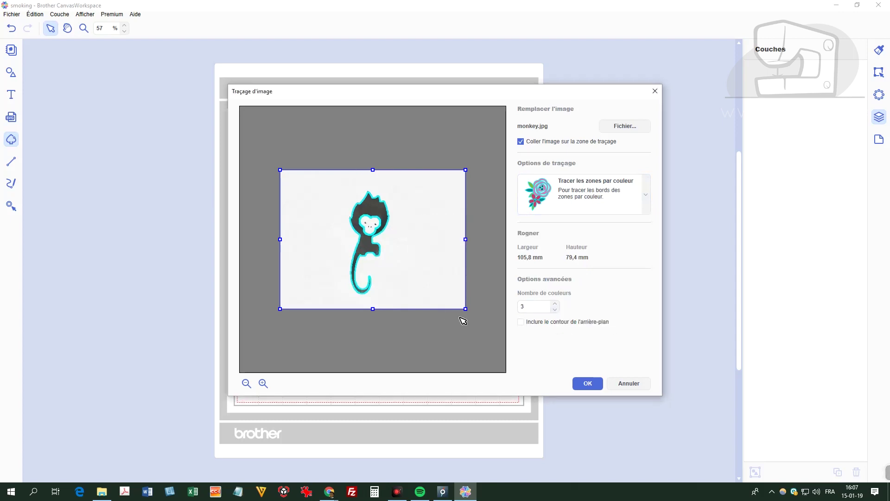
{"action": "left_click_drag", "start_coordinate": [465, 237], "coordinate": [393, 238]}
{"action": "left_click_drag", "start_coordinate": [281, 239], "coordinate": [346, 241]}
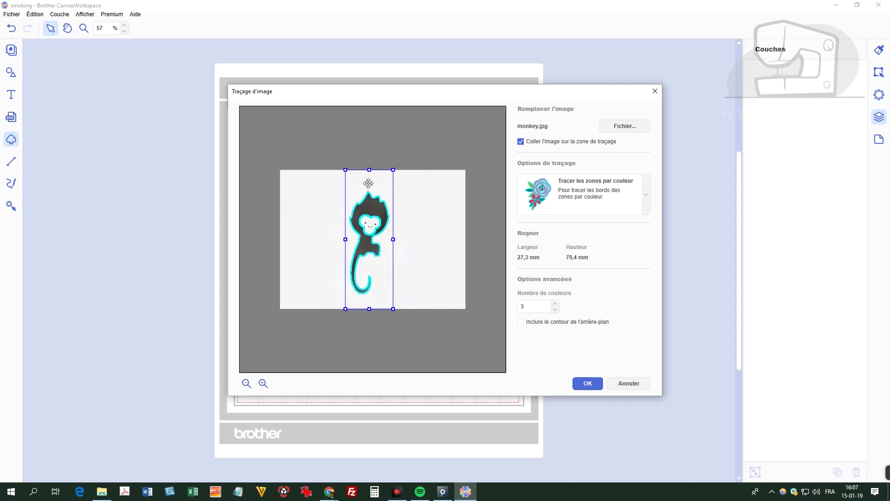
{"action": "left_click_drag", "start_coordinate": [370, 170], "coordinate": [370, 188]}
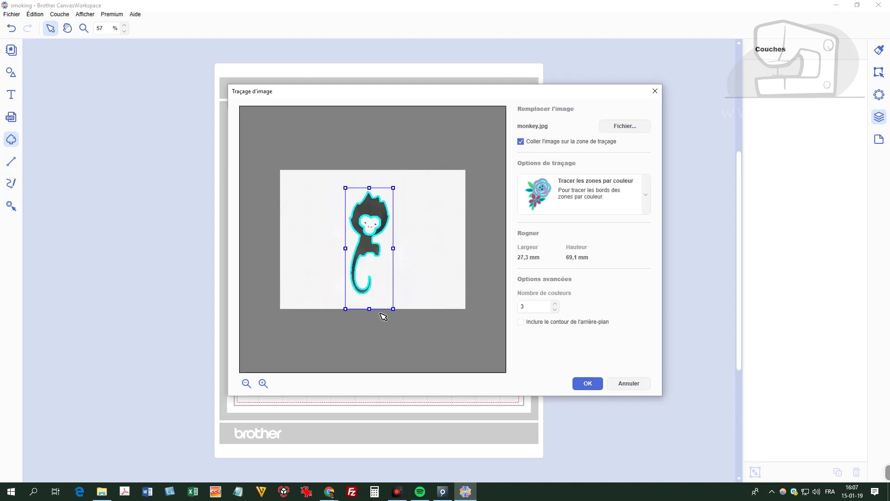
{"action": "left_click_drag", "start_coordinate": [369, 309], "coordinate": [370, 301]}
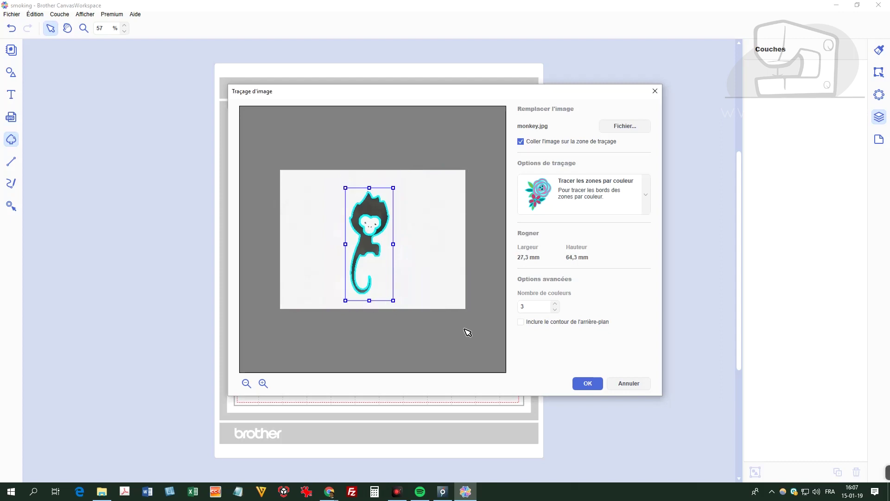
{"action": "left_click", "coordinate": [587, 384]}
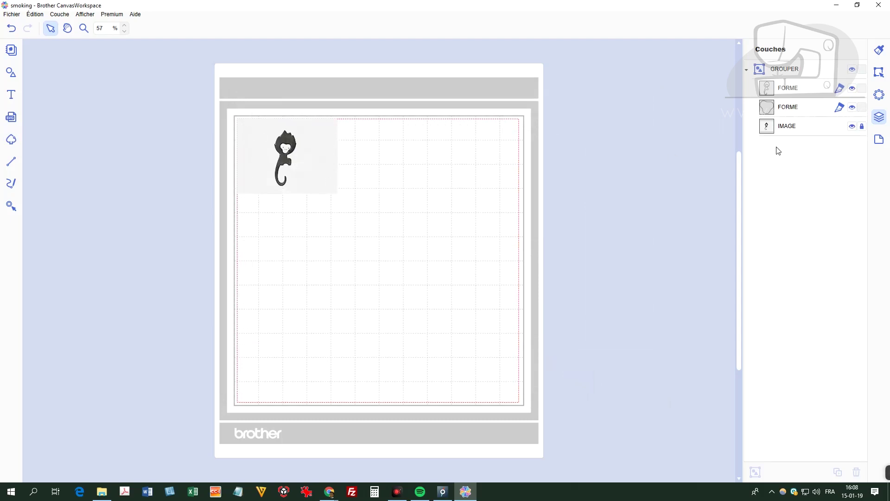
Unlock the monkey image layer and hide it to leave only the traced outlines.
{"action": "left_click", "coordinate": [862, 127]}
{"action": "left_click", "coordinate": [853, 126]}
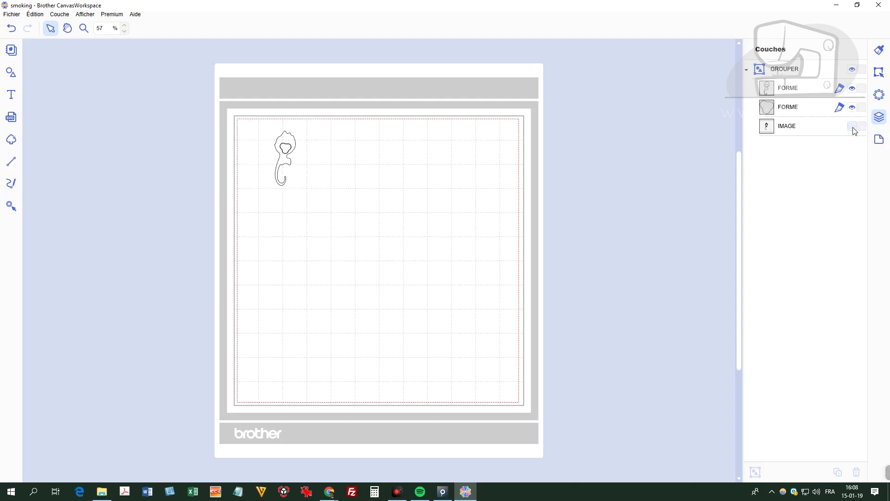
{"action": "left_click", "coordinate": [854, 128]}
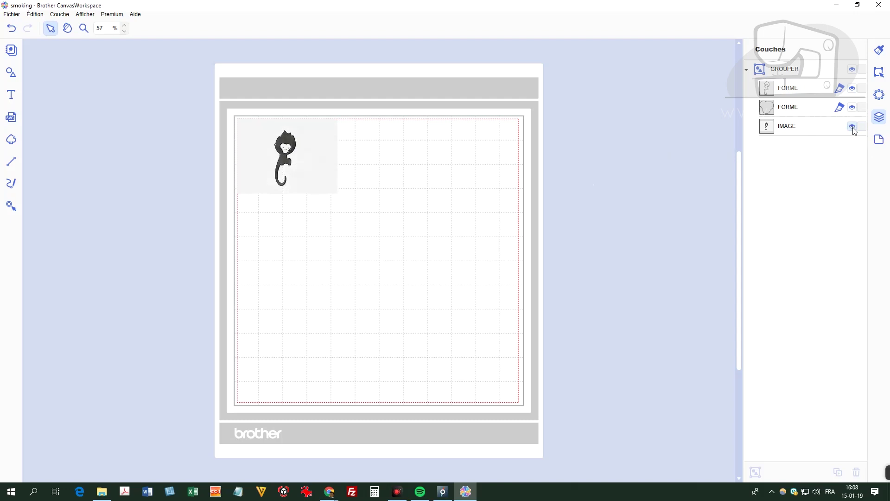
{"action": "left_click", "coordinate": [854, 127]}
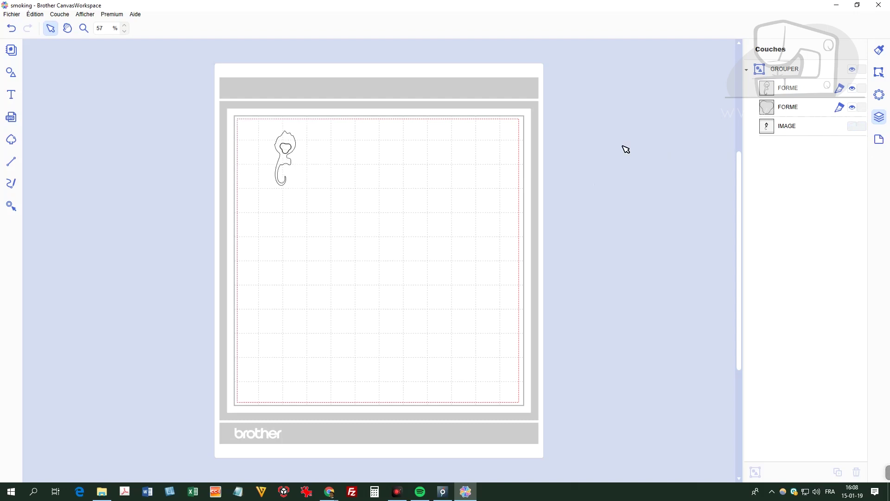
Examine the traced monkey outlines up close and show the image layer behind them again.
{"action": "left_click", "coordinate": [124, 25]}
{"action": "left_click", "coordinate": [125, 25]}
{"action": "left_click", "coordinate": [125, 25]}
{"action": "left_click", "coordinate": [126, 25]}
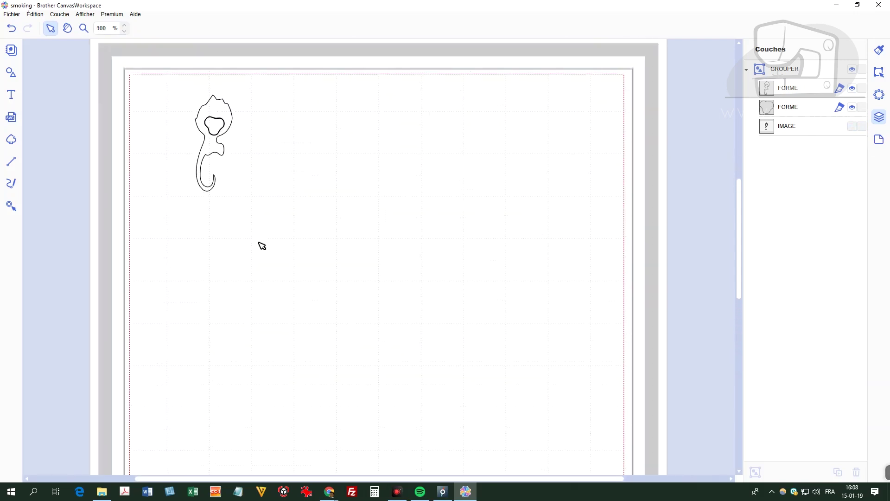
{"action": "left_click", "coordinate": [125, 25]}
{"action": "left_click", "coordinate": [126, 25]}
{"action": "left_click", "coordinate": [125, 26]}
{"action": "left_click", "coordinate": [124, 26]}
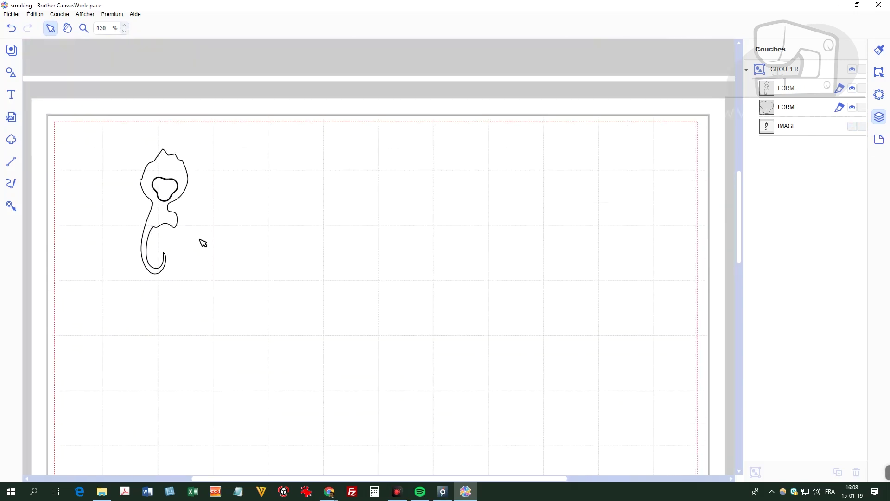
{"action": "scroll", "coordinate": [195, 228], "scroll_direction": "up", "scroll_amount": 1}
{"action": "left_click", "coordinate": [170, 208]}
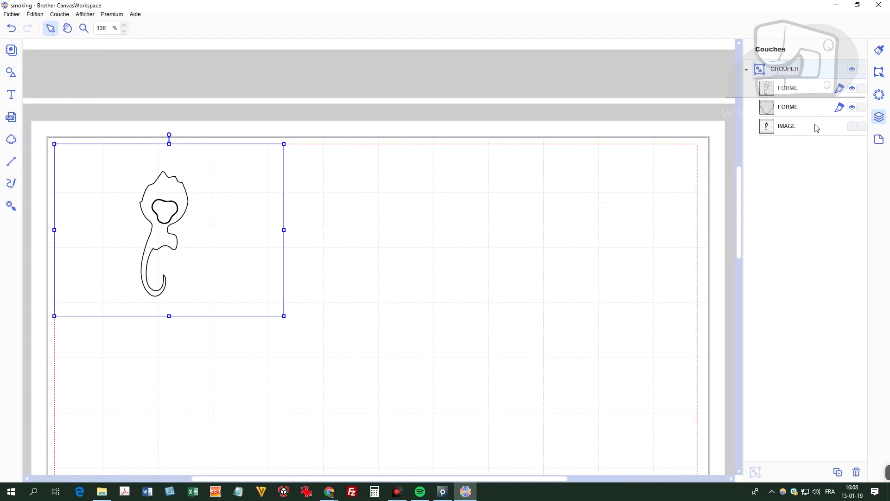
{"action": "left_click", "coordinate": [852, 126]}
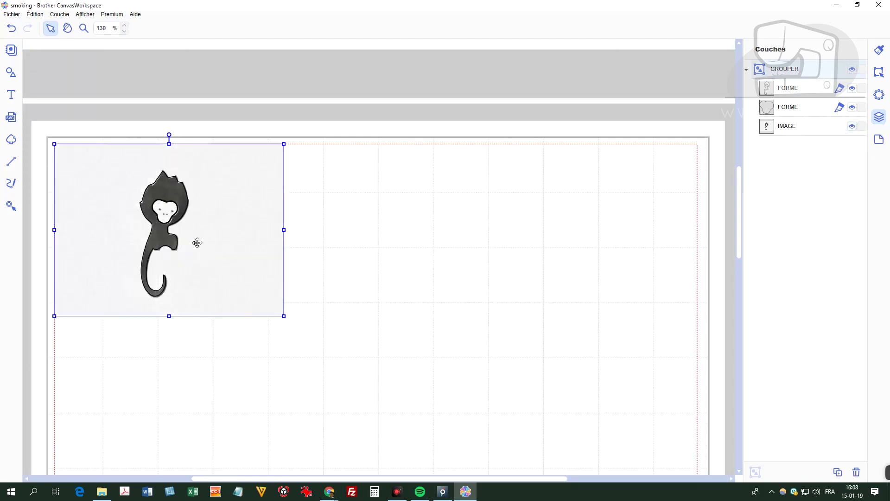
Open the monkey's outer outline for point editing and hide its control points.
{"action": "left_click", "coordinate": [125, 27]}
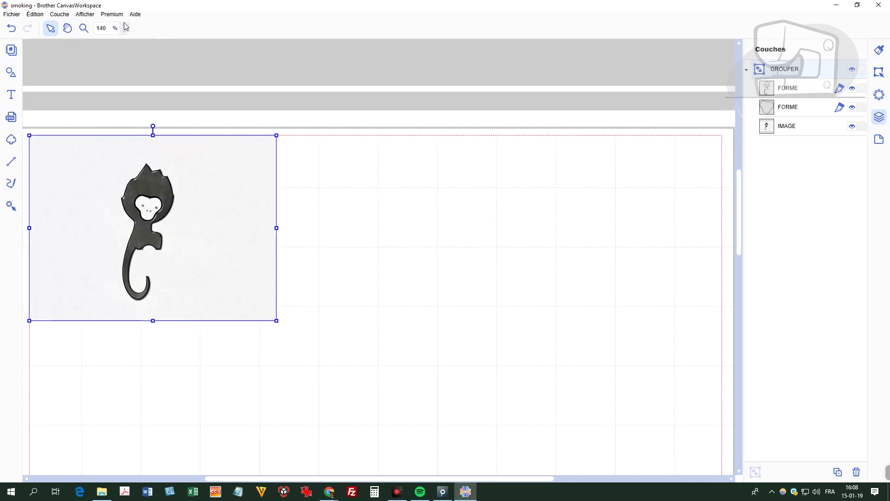
{"action": "left_click", "coordinate": [125, 26]}
{"action": "left_click", "coordinate": [125, 27]}
{"action": "left_click_drag", "start_coordinate": [505, 480], "coordinate": [417, 478]}
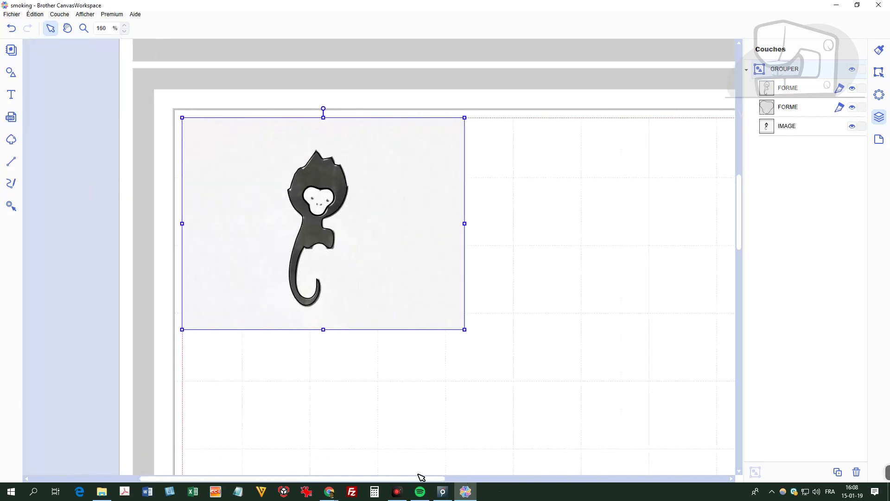
{"action": "double_click", "coordinate": [328, 230]}
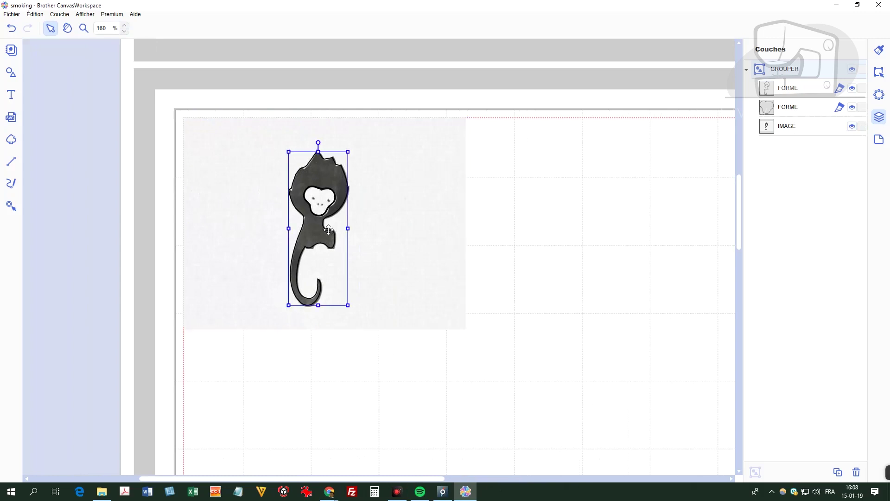
{"action": "key", "text": "Escape"}
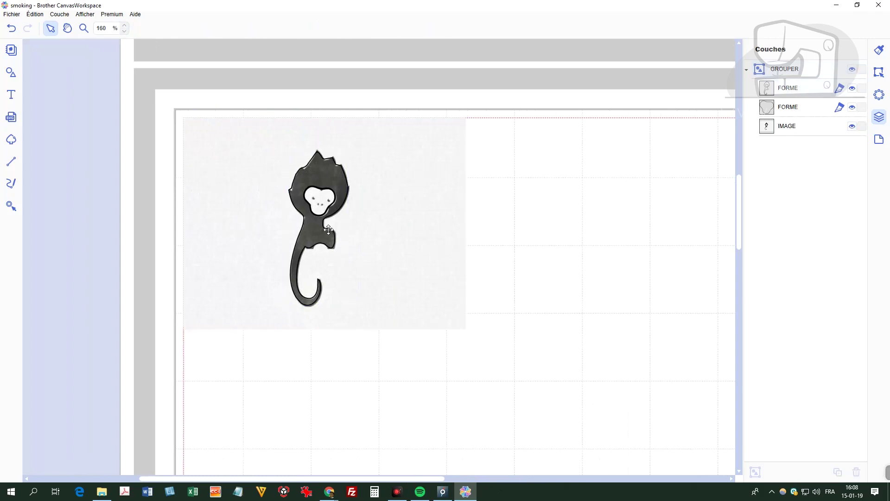
{"action": "double_click", "coordinate": [326, 229]}
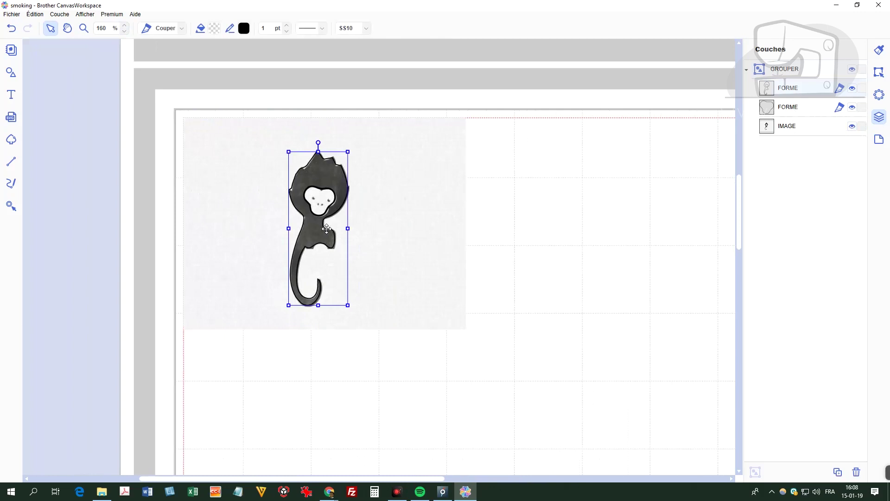
{"action": "double_click", "coordinate": [327, 229]}
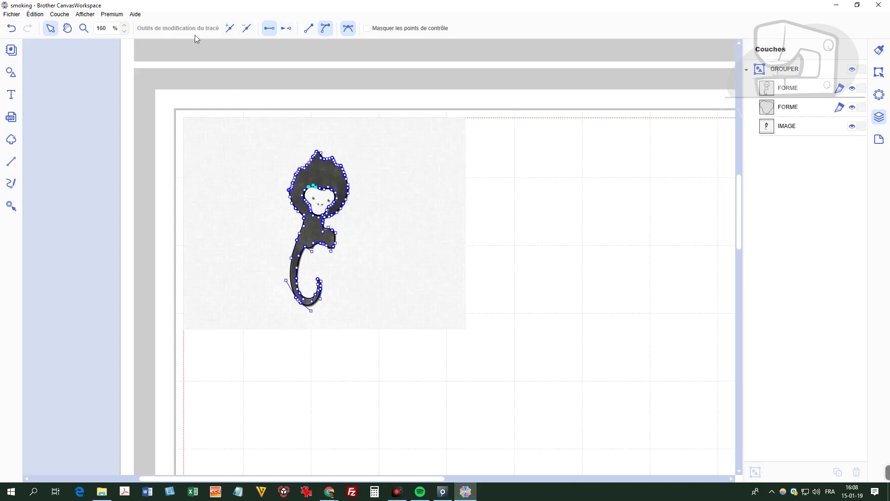
{"action": "left_click", "coordinate": [367, 28]}
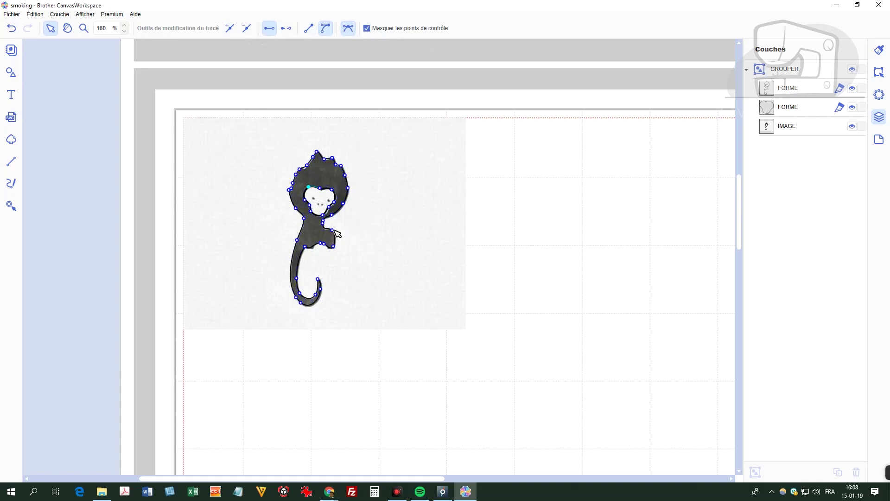
Move the upper and lower outer points of the monkey's short limb so the outline follows the picture's edge.
{"action": "left_click", "coordinate": [127, 26]}
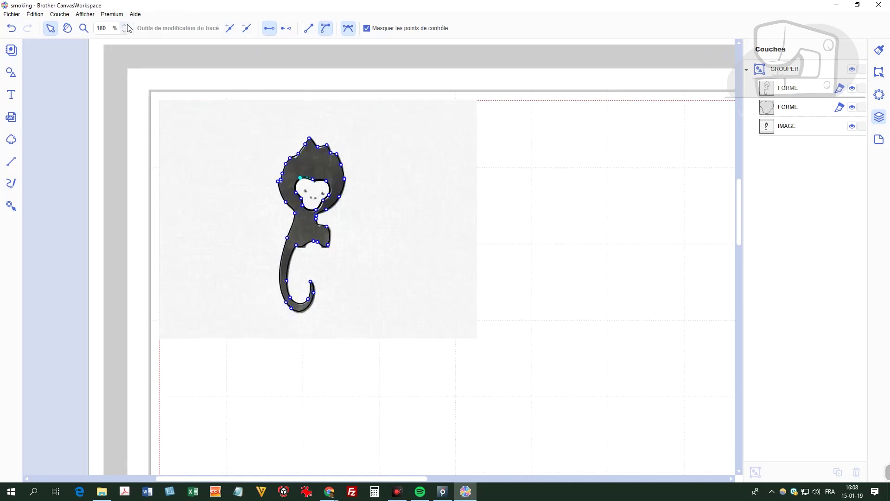
{"action": "left_click", "coordinate": [125, 26]}
{"action": "left_click", "coordinate": [125, 25]}
{"action": "left_click", "coordinate": [125, 25]}
{"action": "left_click", "coordinate": [125, 25]}
{"action": "scroll", "coordinate": [263, 190], "scroll_direction": "up", "scroll_amount": 1}
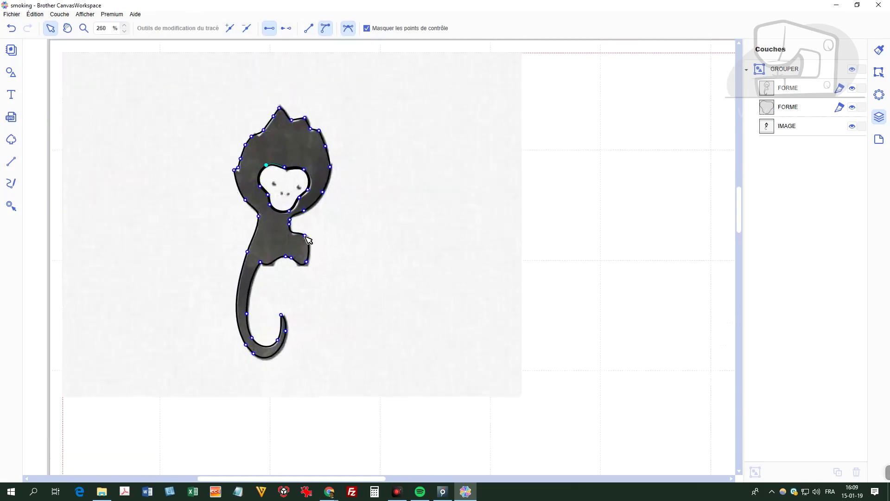
{"action": "left_click_drag", "start_coordinate": [305, 235], "coordinate": [309, 240]}
{"action": "left_click", "coordinate": [308, 264]}
{"action": "left_click_drag", "start_coordinate": [309, 263], "coordinate": [307, 262]}
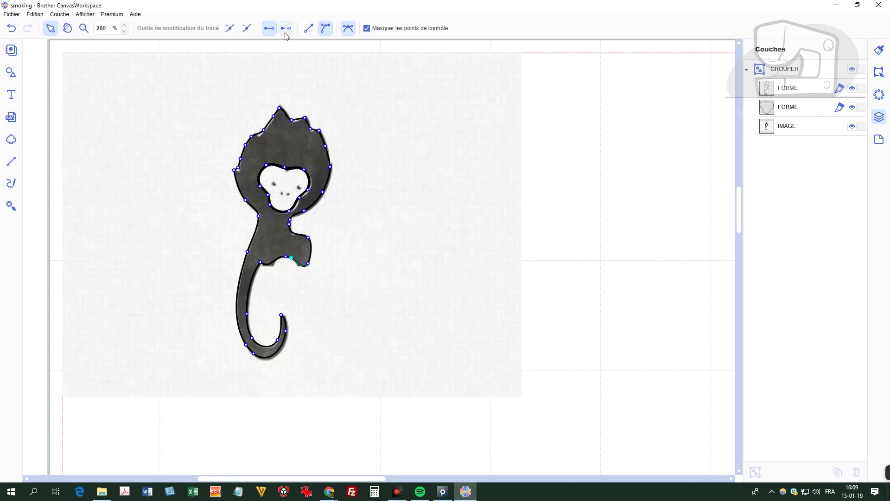
Straighten the segment under the short limb, add a point on it, and fit its two lower corners to the picture.
{"action": "left_click", "coordinate": [326, 30]}
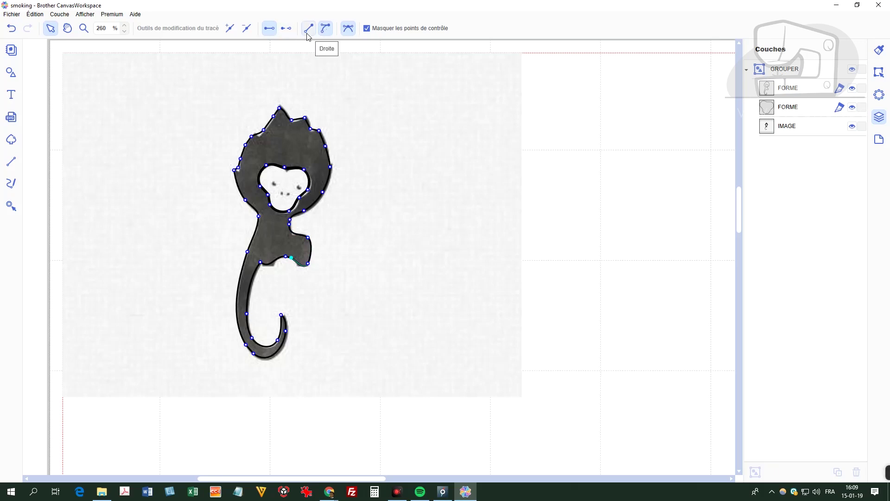
{"action": "left_click", "coordinate": [308, 35]}
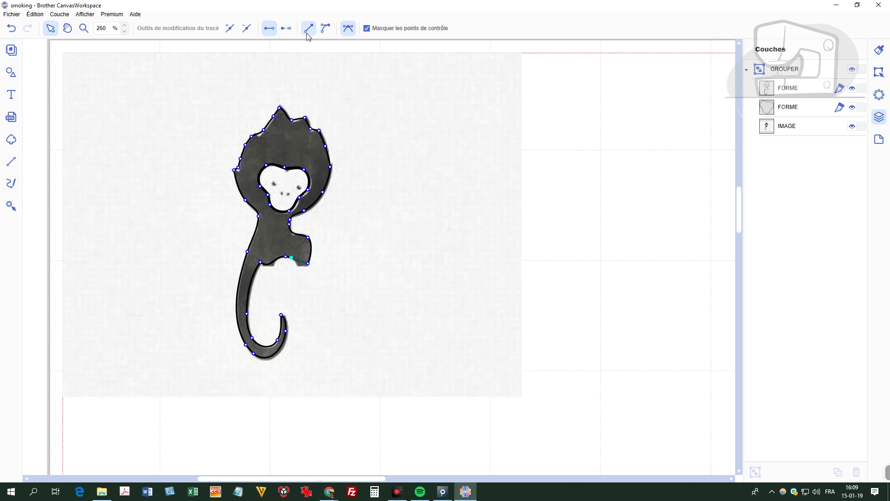
{"action": "left_click", "coordinate": [232, 29]}
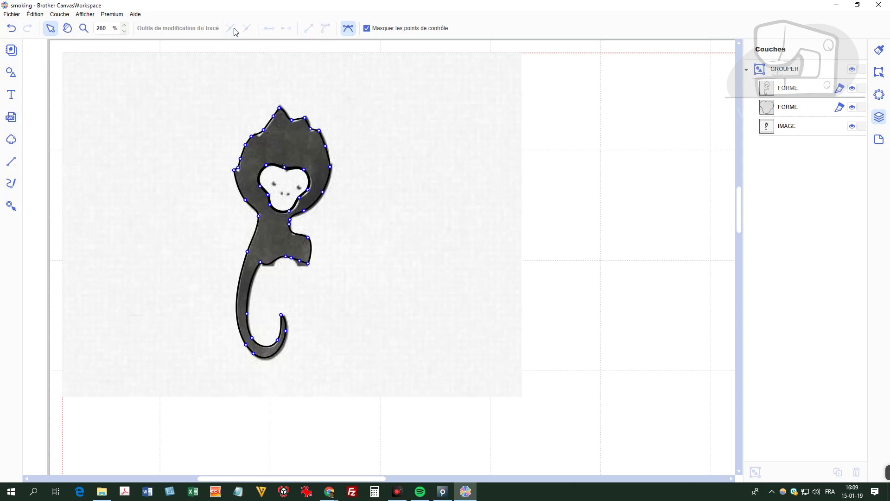
{"action": "left_click", "coordinate": [301, 261]}
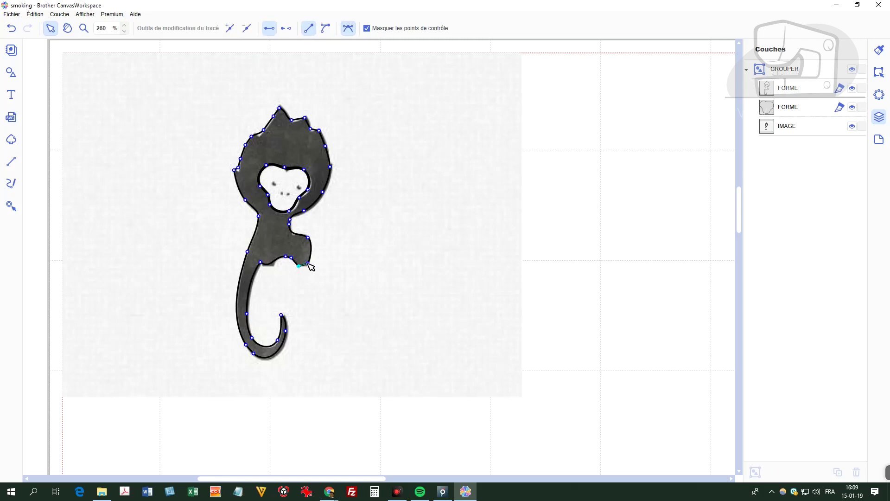
{"action": "left_click", "coordinate": [308, 264]}
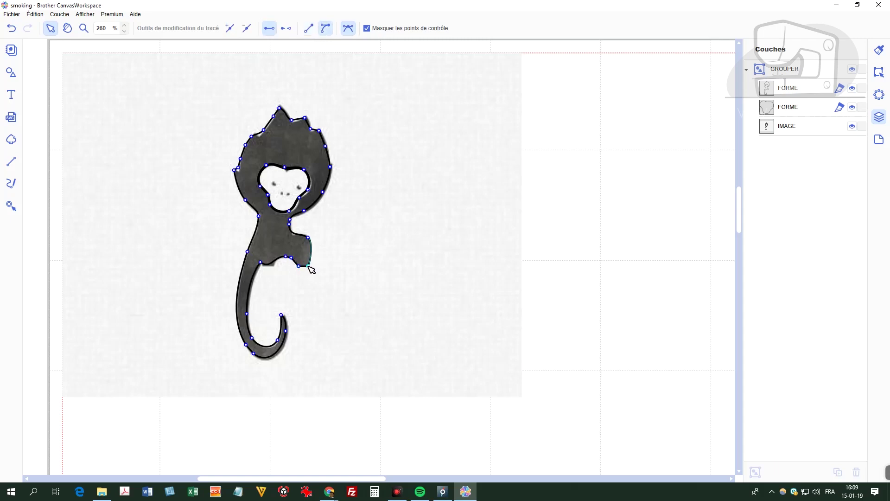
{"action": "left_click", "coordinate": [308, 266]}
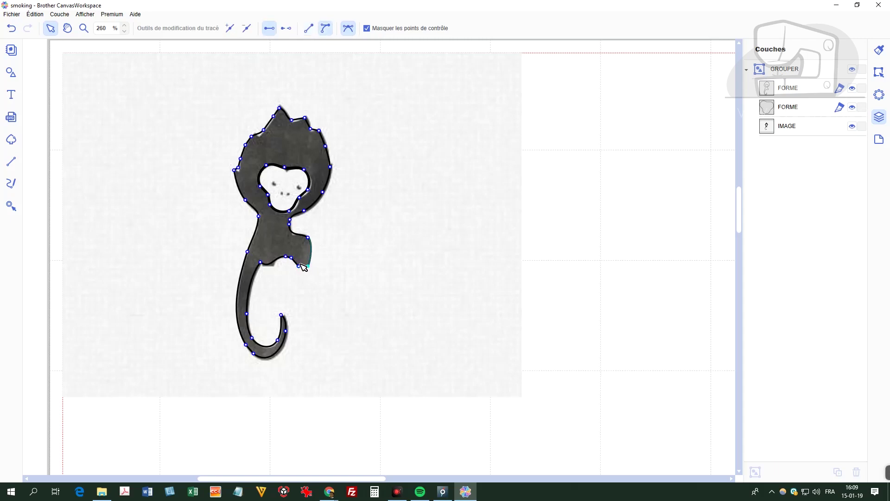
Add a point to the outline between the tail base and belly notch and move it onto the body's lower corner.
{"action": "left_click", "coordinate": [261, 262]}
{"action": "left_click", "coordinate": [230, 28]}
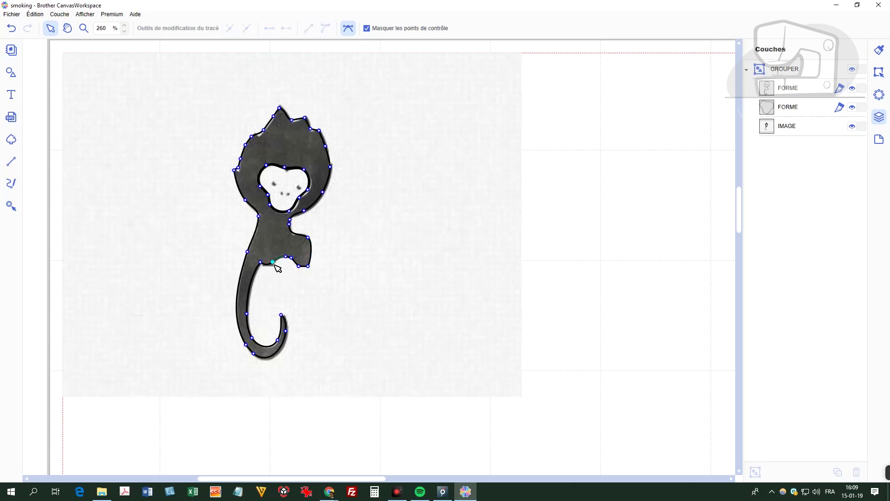
{"action": "left_click", "coordinate": [275, 265]}
{"action": "left_click", "coordinate": [274, 265]}
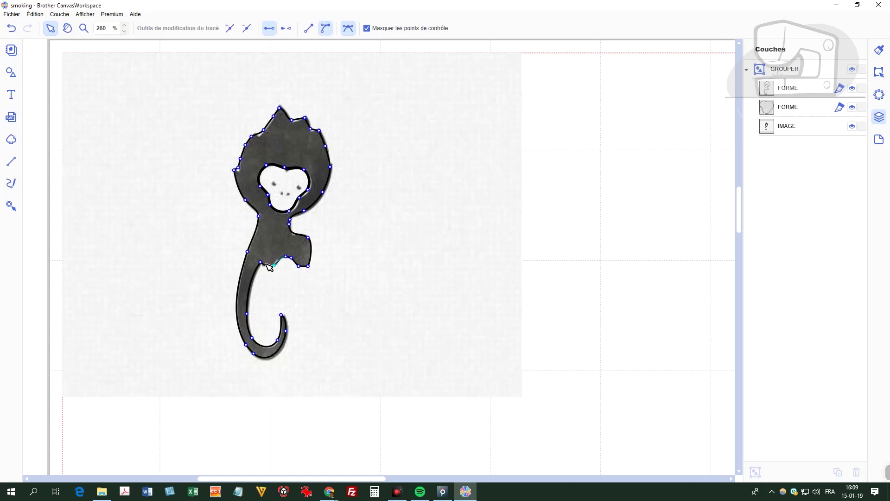
Add another point at the body's lower corner next to the tail and make its adjoining segment straight.
{"action": "left_click", "coordinate": [230, 28]}
{"action": "left_click", "coordinate": [268, 266]}
{"action": "left_click", "coordinate": [124, 25]}
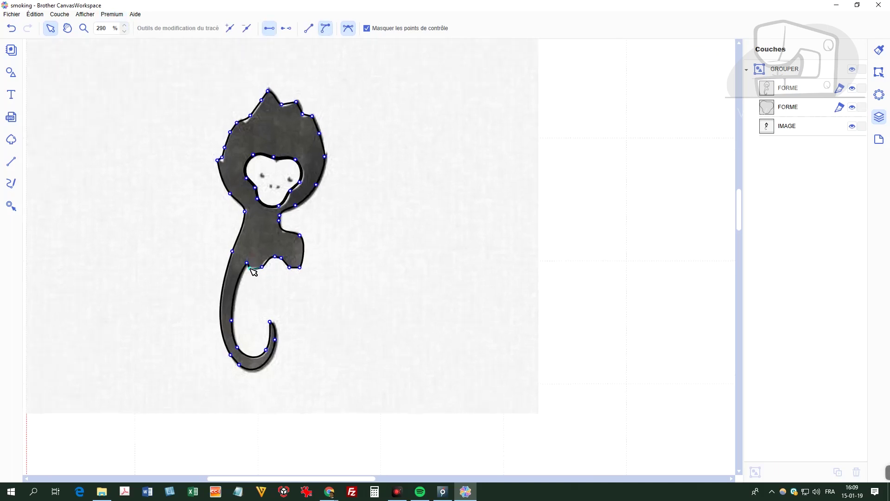
{"action": "left_click", "coordinate": [309, 30]}
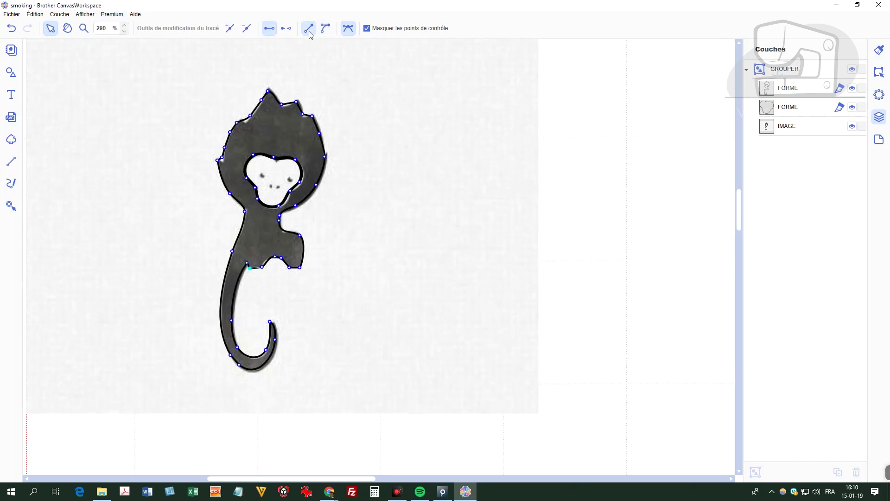
Show the control points and reshape the belly notch curve and the outer edge of the tail tip.
{"action": "left_click", "coordinate": [277, 260]}
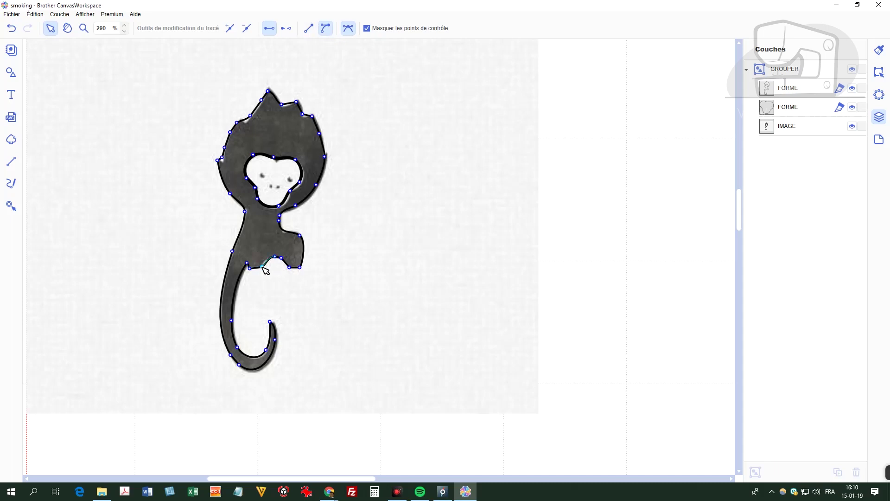
{"action": "left_click", "coordinate": [367, 28]}
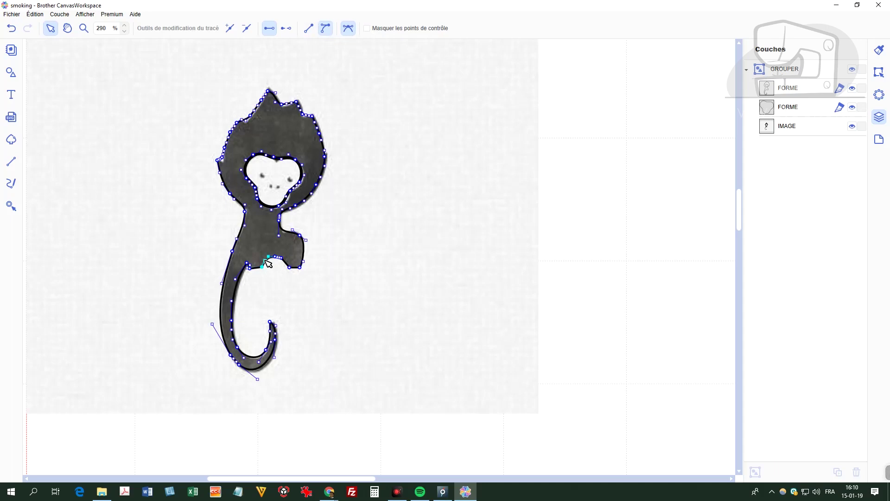
{"action": "left_click_drag", "start_coordinate": [266, 260], "coordinate": [285, 284]}
{"action": "left_click", "coordinate": [278, 341]}
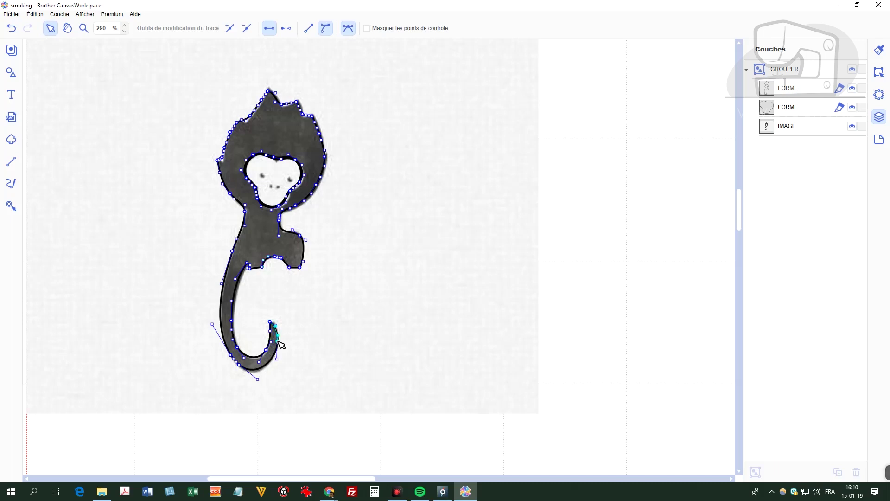
Fit the outer and inner curves at the tail's lowest bend and the notch on the head's upper edge, then leave point editing.
{"action": "mouse_move", "coordinate": [259, 380]}
{"action": "left_mouse_down"}
{"action": "mouse_move", "coordinate": [256, 371]}
{"action": "mouse_move", "coordinate": [256, 384]}
{"action": "left_mouse_up"}
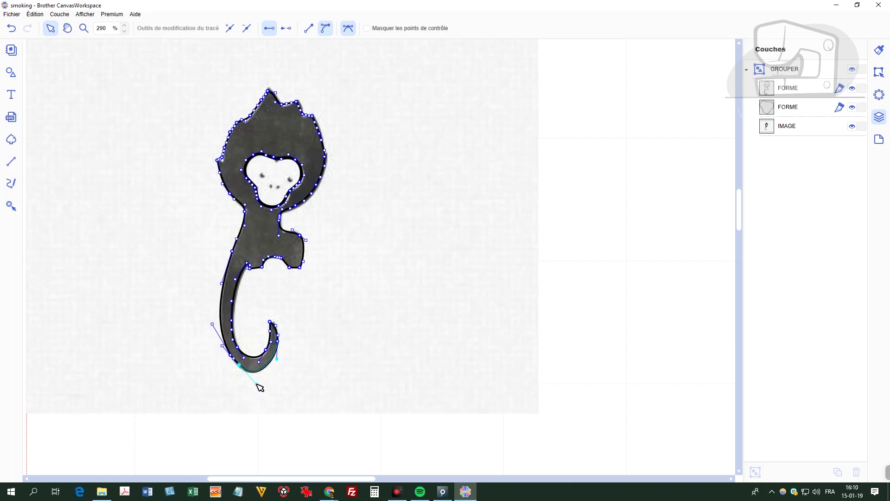
{"action": "left_click", "coordinate": [267, 352]}
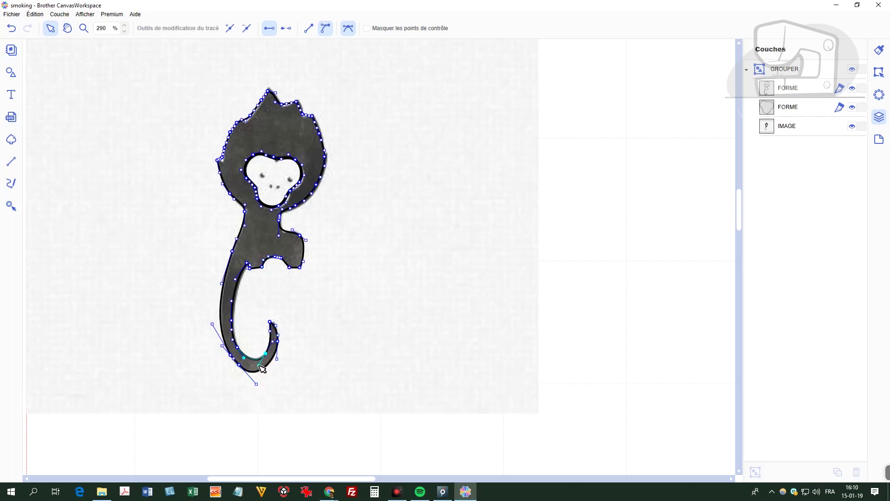
{"action": "left_click", "coordinate": [253, 117]}
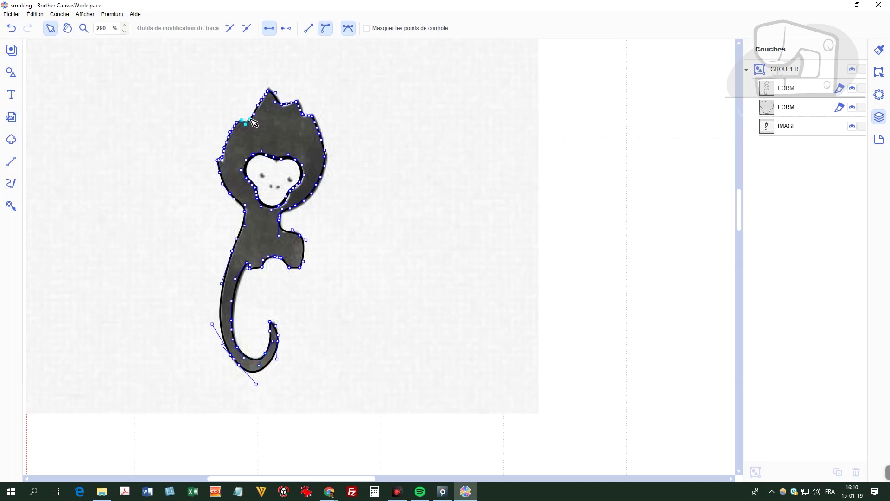
{"action": "left_click", "coordinate": [449, 202]}
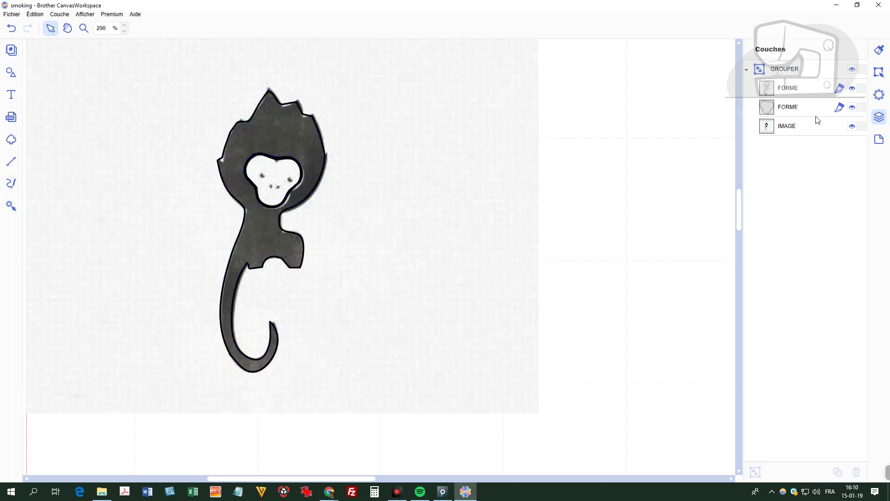
Hide the source image layer and delete the duplicate face outline layer from the group.
{"action": "left_click", "coordinate": [853, 126]}
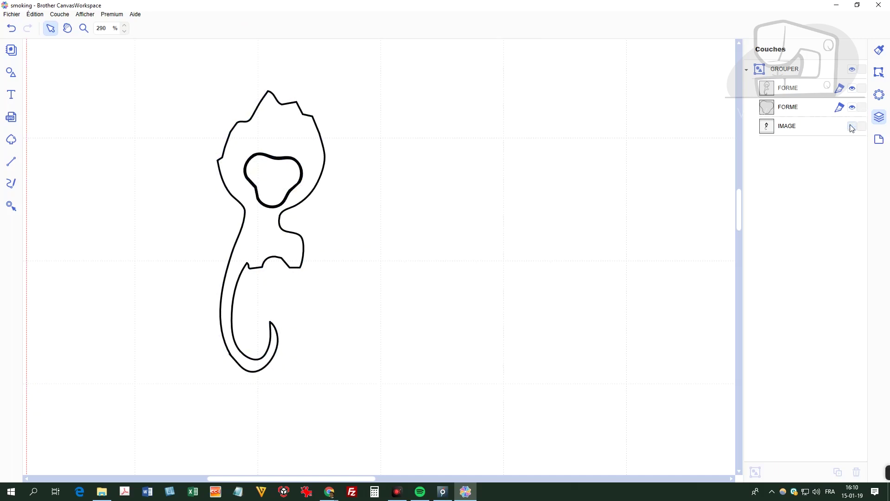
{"action": "left_click", "coordinate": [794, 114]}
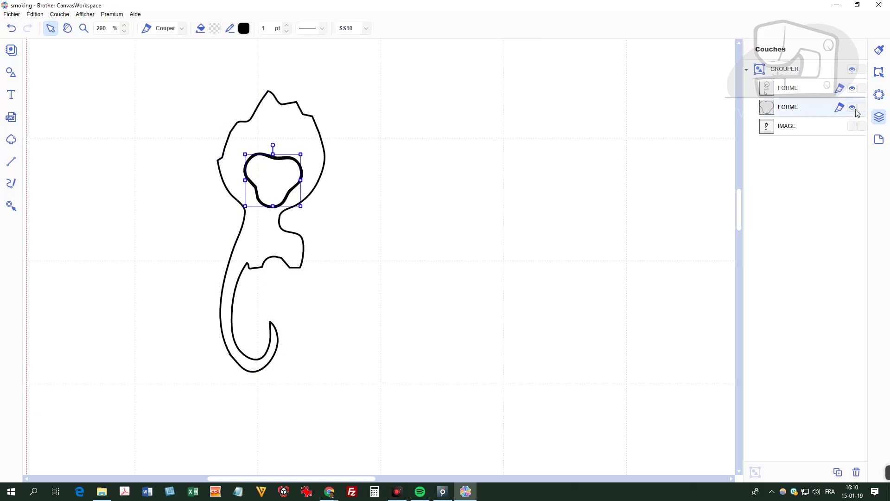
{"action": "right_click", "coordinate": [818, 113]}
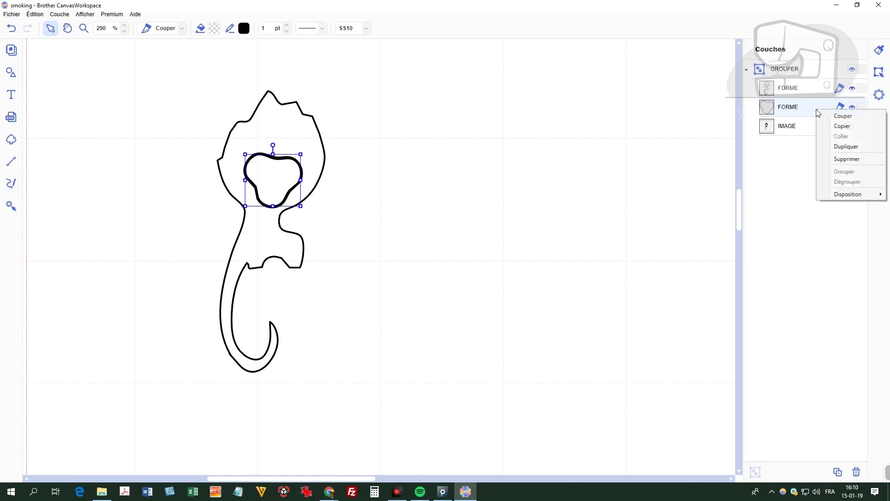
{"action": "left_click", "coordinate": [846, 160]}
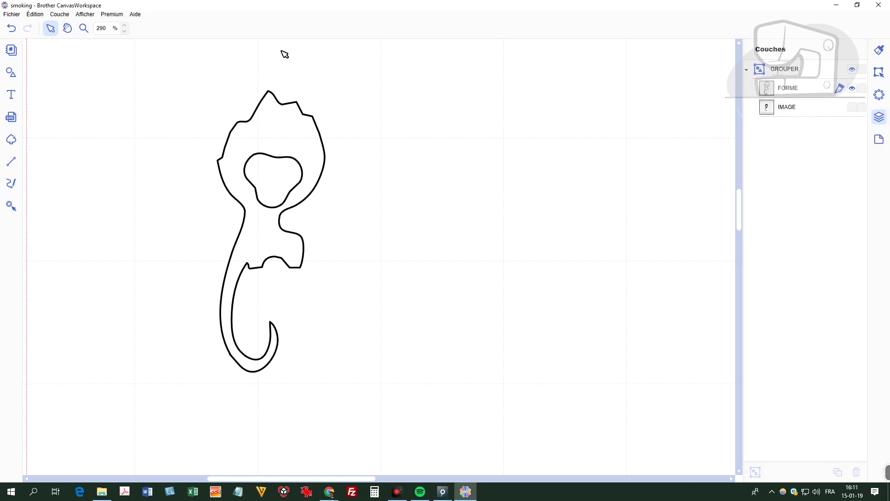
Zoom out to 90 % to view the traced monkey on the mat, and show the FCM export and transfer options.
{"action": "left_click", "coordinate": [124, 32]}
{"action": "left_click", "coordinate": [124, 31]}
{"action": "left_click", "coordinate": [124, 31]}
{"action": "left_click", "coordinate": [124, 31]}
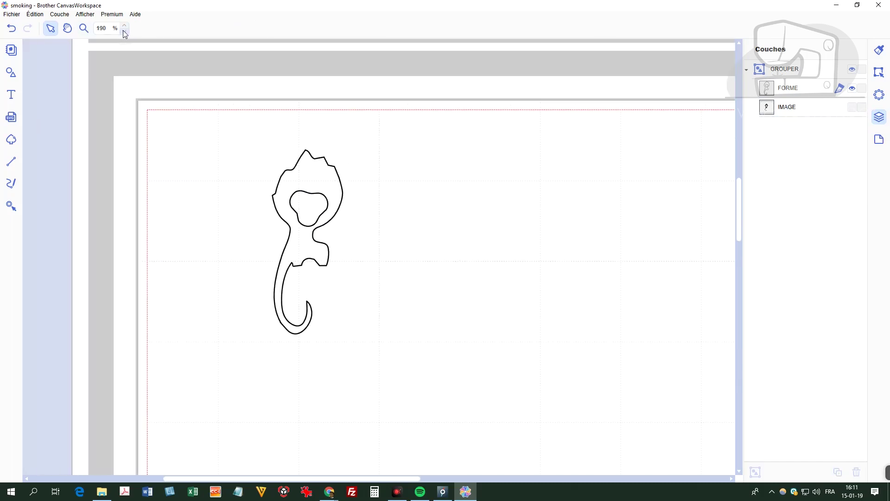
{"action": "left_click", "coordinate": [124, 31]}
{"action": "left_click", "coordinate": [124, 25]}
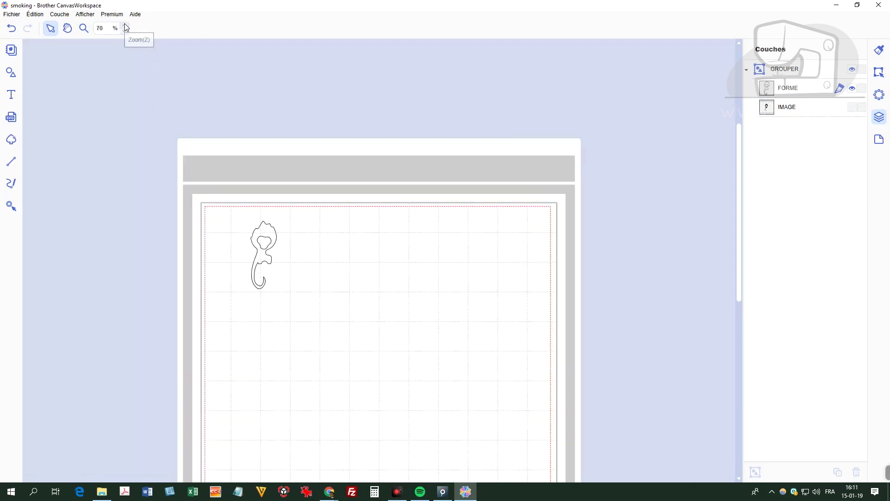
{"action": "left_click", "coordinate": [124, 25]}
{"action": "left_click", "coordinate": [124, 25]}
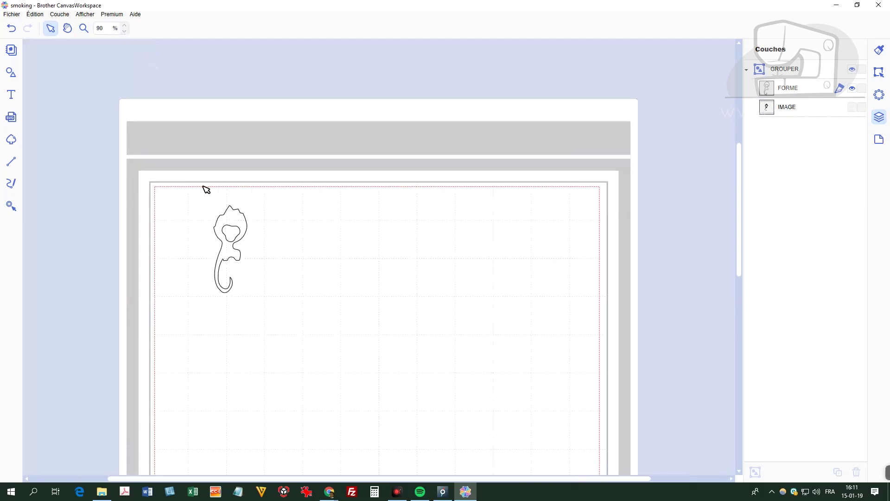
{"action": "left_click", "coordinate": [11, 14]}
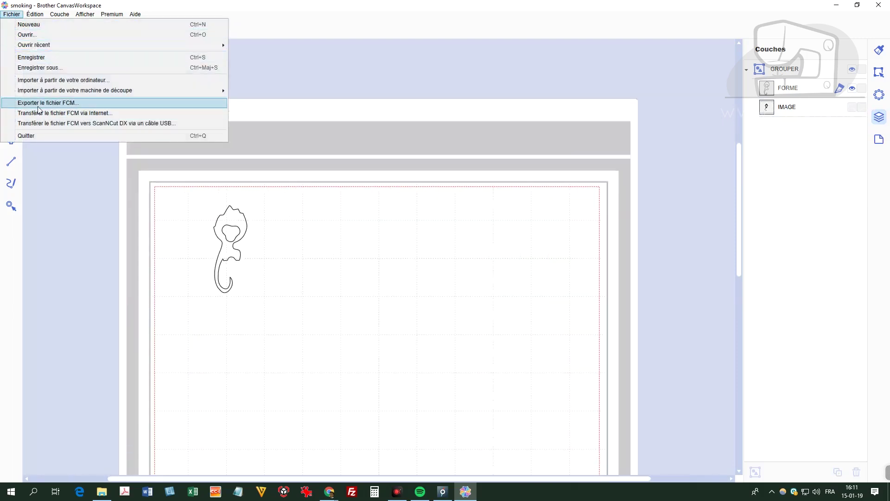
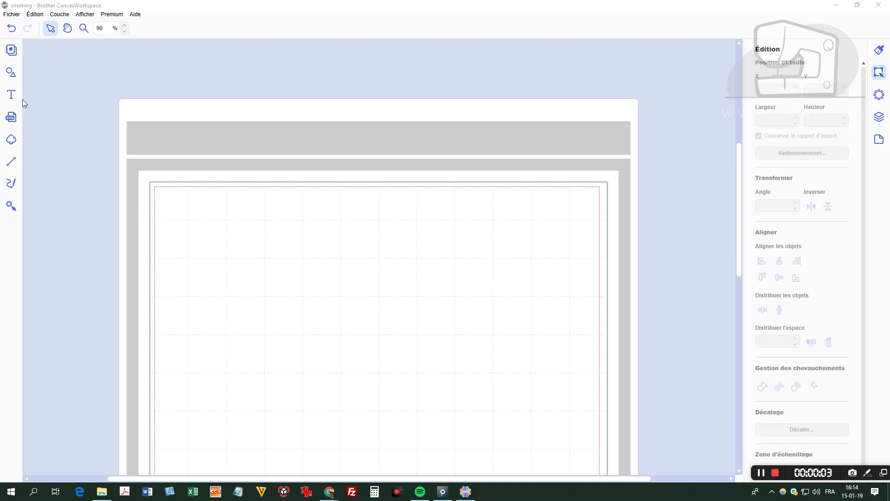
Add the text STECKER on the empty mat.
{"action": "left_click", "coordinate": [11, 95]}
{"action": "left_click", "coordinate": [239, 288]}
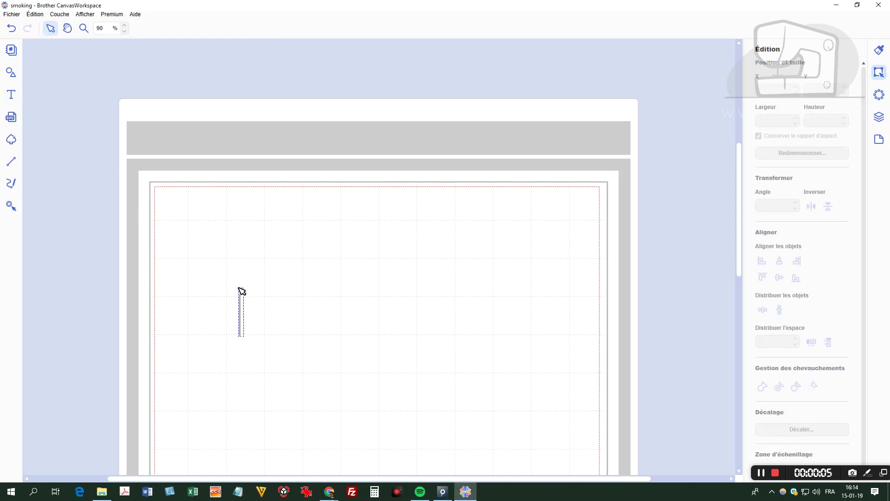
{"action": "type", "text": "STECKER"}
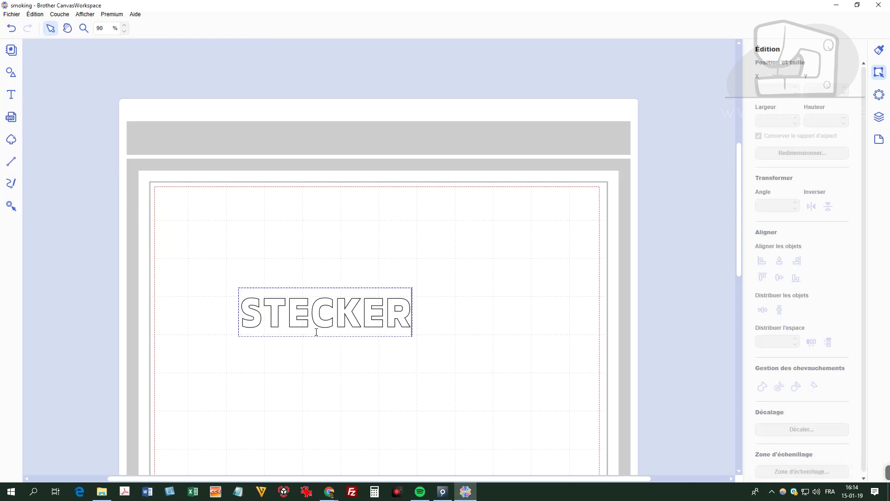
{"action": "left_click", "coordinate": [388, 378]}
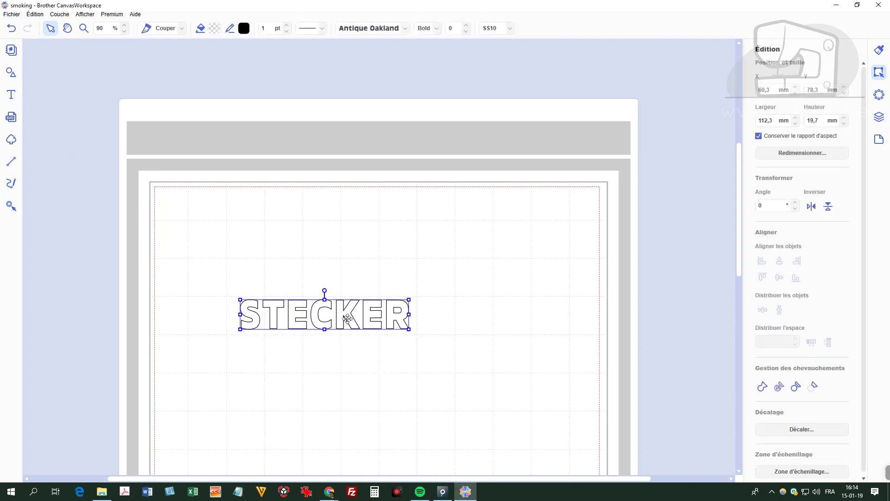
Move the text up, enlarge it to about 245 mm by 43 mm, and convert it into separate letter shapes with overlap processing.
{"action": "left_click_drag", "start_coordinate": [347, 317], "coordinate": [311, 262]}
{"action": "left_click_drag", "start_coordinate": [370, 272], "coordinate": [571, 341]}
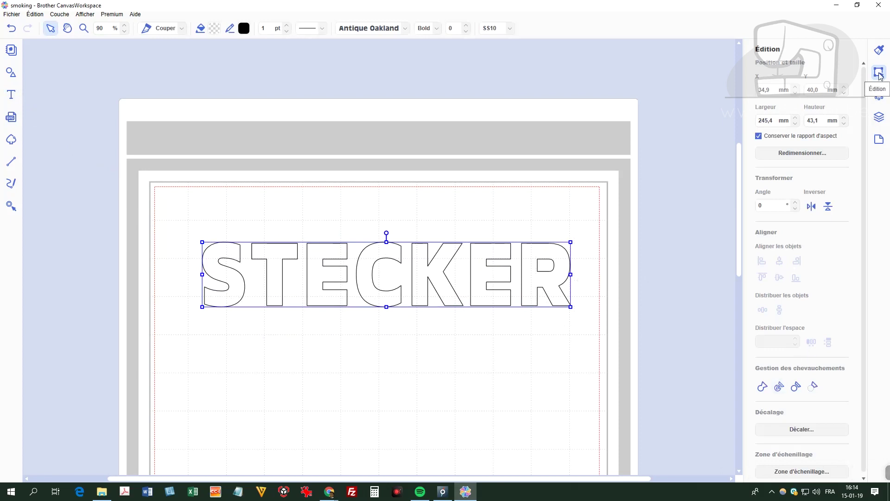
{"action": "left_click", "coordinate": [779, 387]}
{"action": "left_click", "coordinate": [508, 338]}
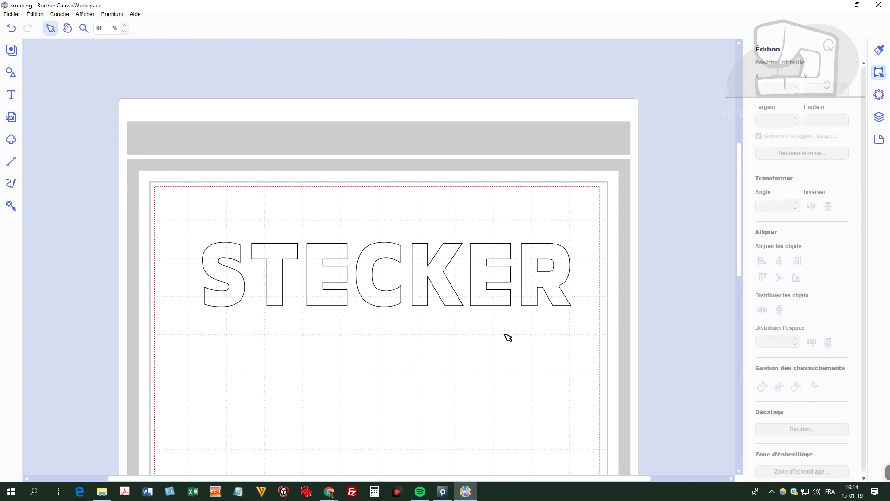
Edit the letter C's points with control points hidden, pulling its upper end upward and deleting two points there.
{"action": "double_click", "coordinate": [388, 262]}
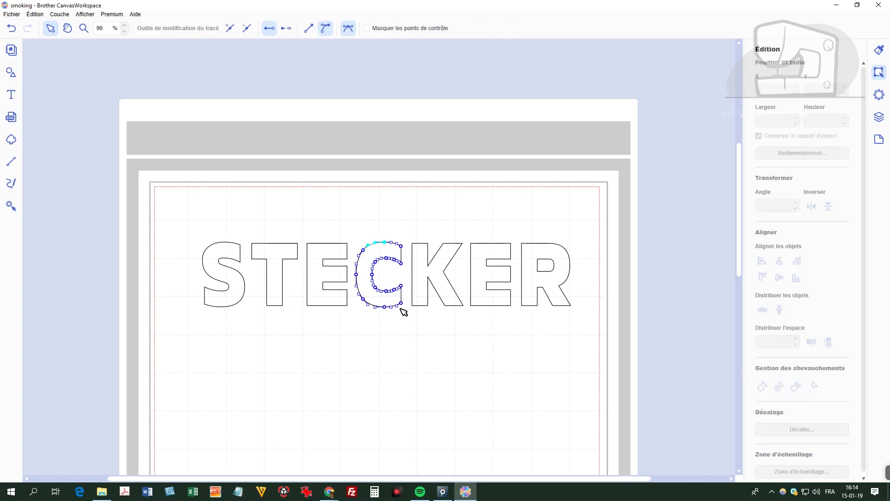
{"action": "left_click", "coordinate": [386, 32]}
{"action": "left_click_drag", "start_coordinate": [402, 247], "coordinate": [381, 227]}
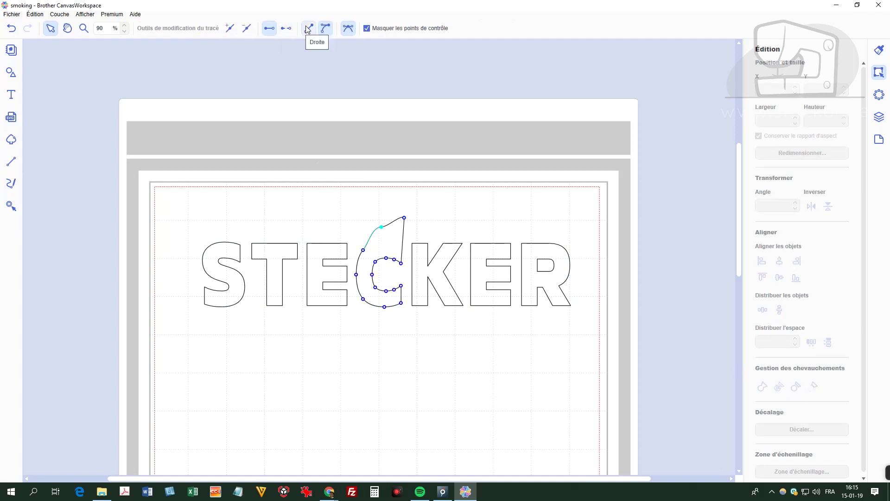
{"action": "left_click", "coordinate": [245, 31]}
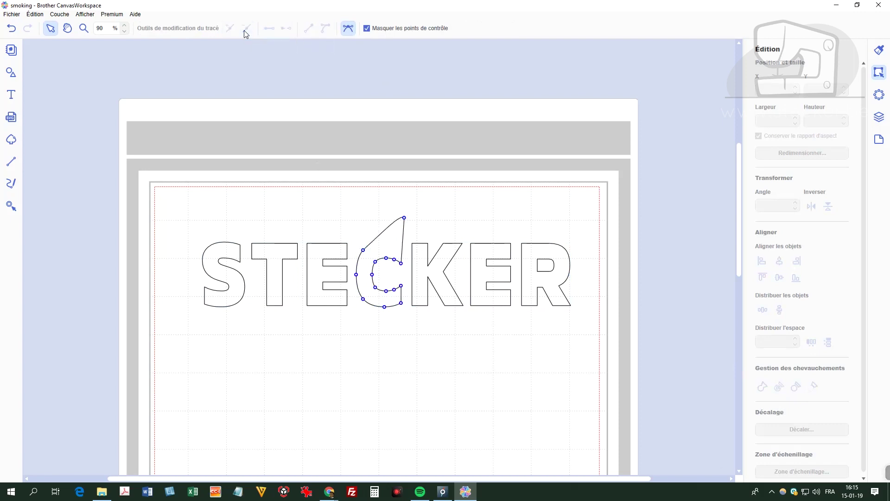
{"action": "left_click", "coordinate": [405, 219]}
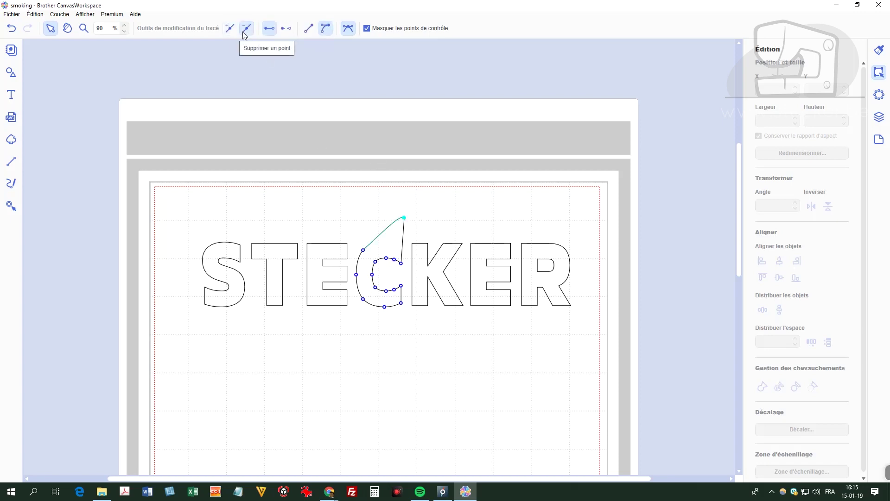
{"action": "left_click", "coordinate": [244, 30]}
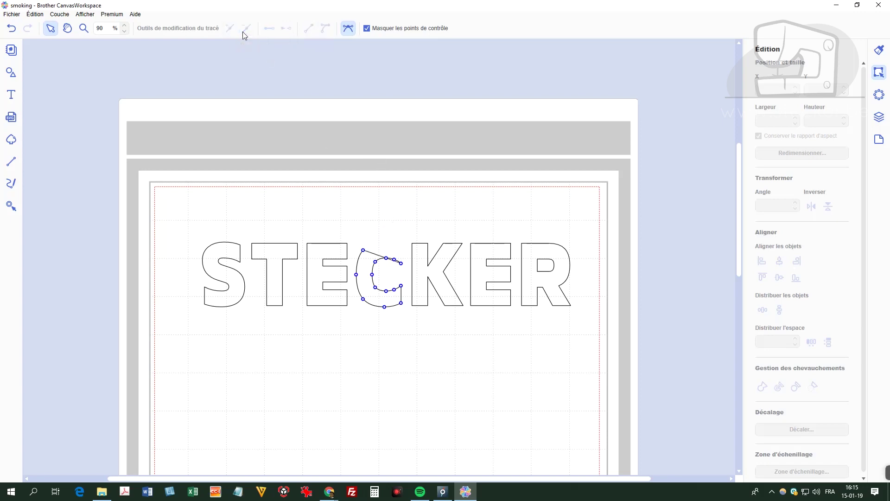
Undo the point deletions and point moves on the letter C.
{"action": "left_click", "coordinate": [12, 28]}
{"action": "left_click", "coordinate": [11, 29]}
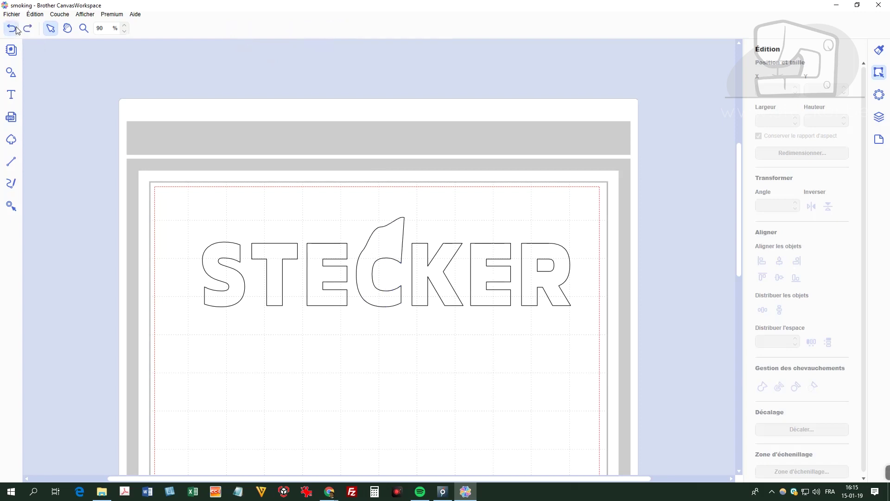
{"action": "left_click", "coordinate": [11, 29]}
{"action": "left_click", "coordinate": [11, 29]}
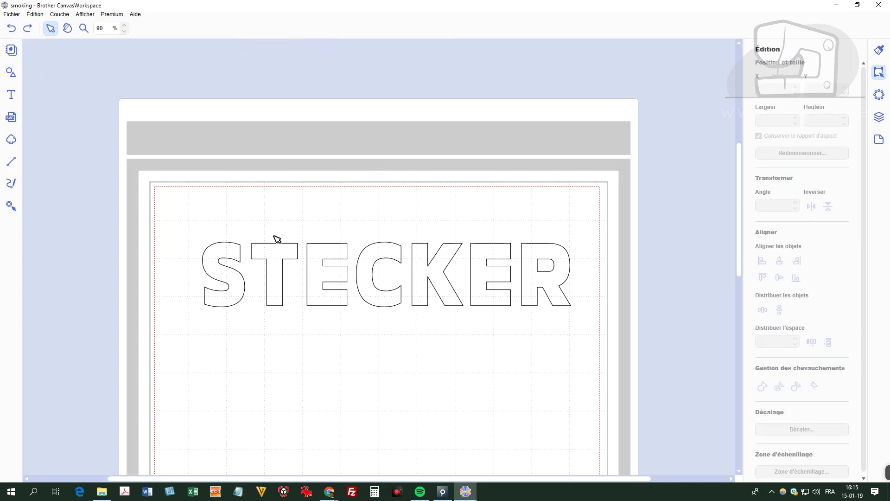
Edit the second letter E's points, break its path at the two bottom corners and remove the segment between them.
{"action": "left_click", "coordinate": [483, 302]}
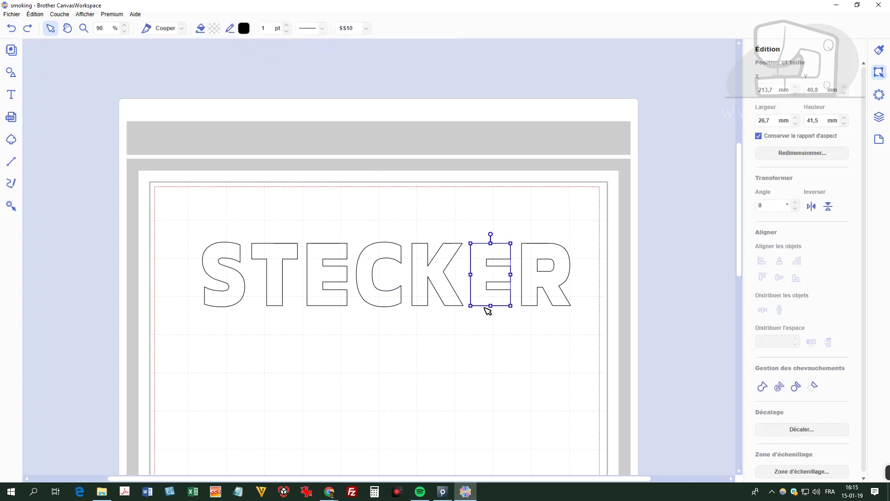
{"action": "left_click", "coordinate": [489, 309]}
{"action": "double_click", "coordinate": [488, 306]}
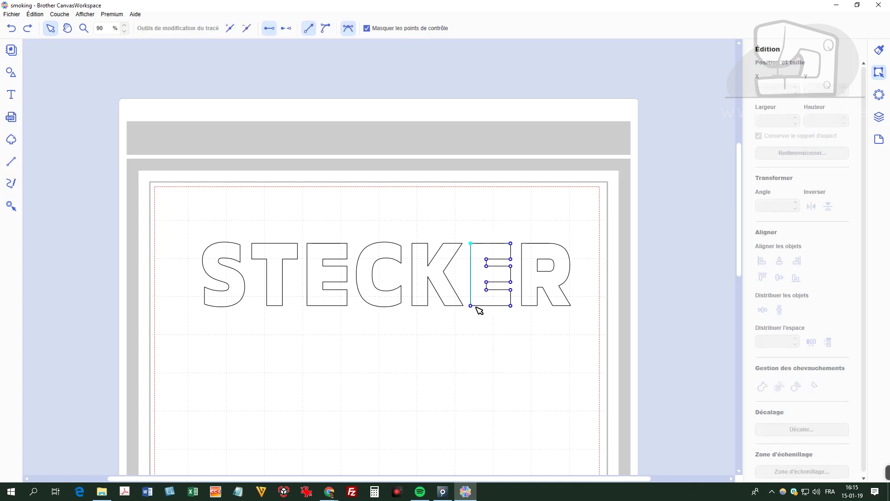
{"action": "left_click", "coordinate": [511, 302]}
{"action": "left_click", "coordinate": [472, 303]}
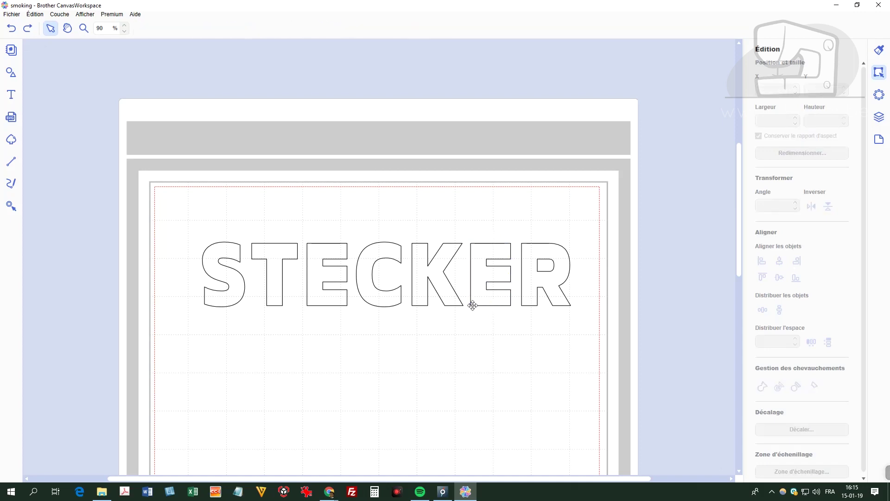
{"action": "double_click", "coordinate": [472, 303]}
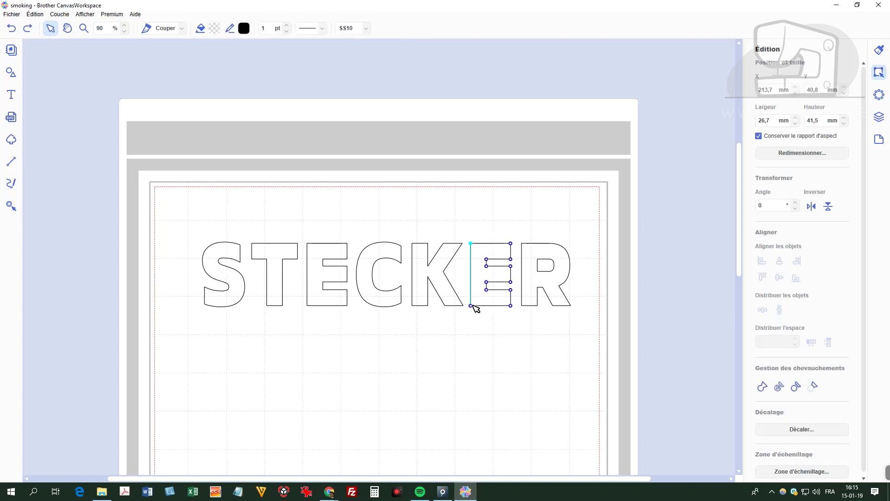
{"action": "left_click", "coordinate": [511, 305]}
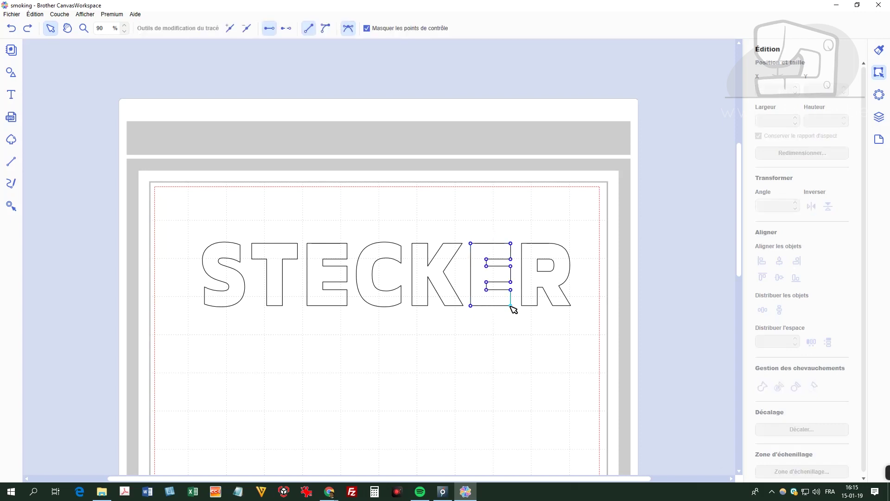
{"action": "left_click", "coordinate": [473, 306]}
{"action": "left_click", "coordinate": [291, 29]}
{"action": "left_click", "coordinate": [489, 314]}
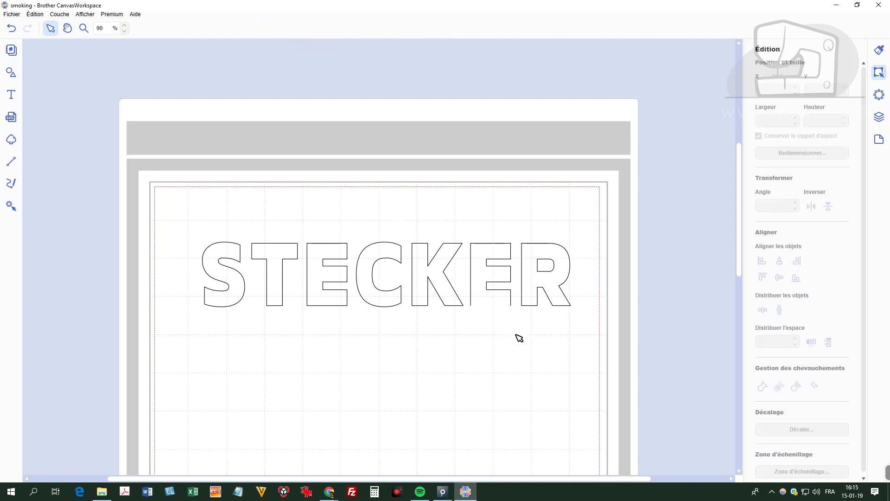
Select all the letters and undo the removal of the second E's bottom segment.
{"action": "left_click_drag", "start_coordinate": [613, 334], "coordinate": [189, 210]}
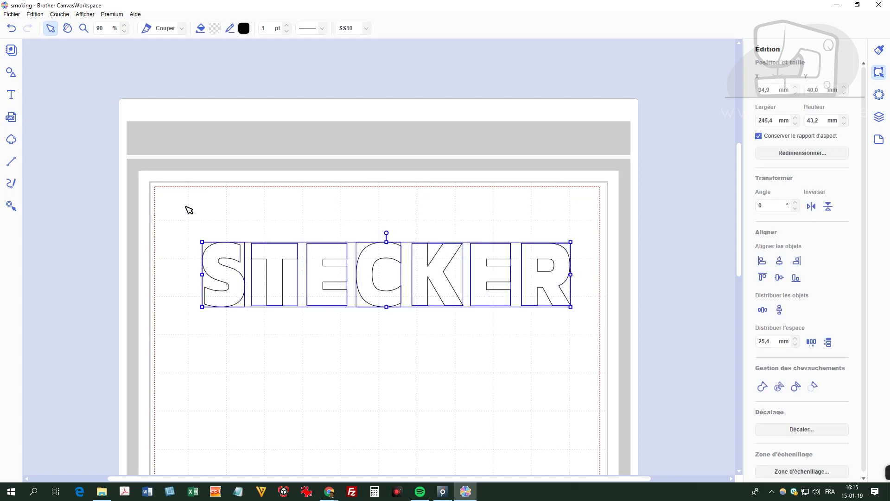
{"action": "key", "text": "ctrl+z"}
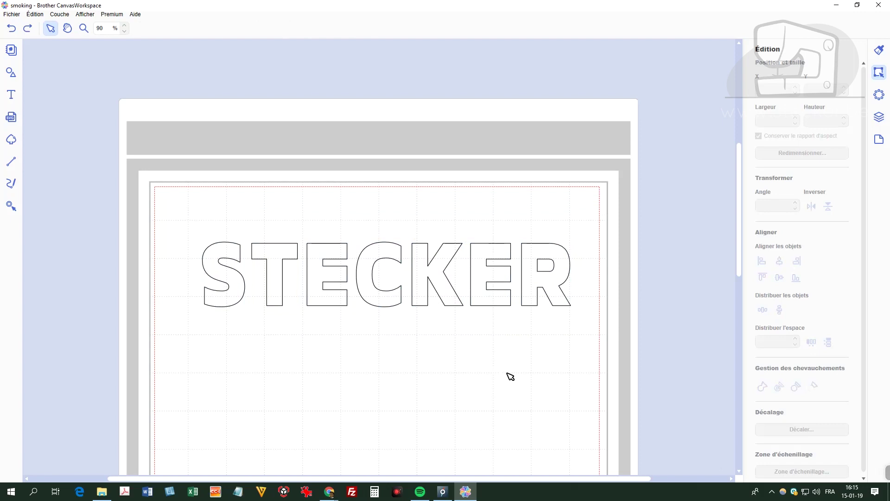
Move the letters T, E, C, K, E and R one by one so each overlaps its neighbour at slightly staggered heights.
{"action": "left_click", "coordinate": [258, 255]}
{"action": "left_click_drag", "start_coordinate": [258, 255], "coordinate": [250, 260]}
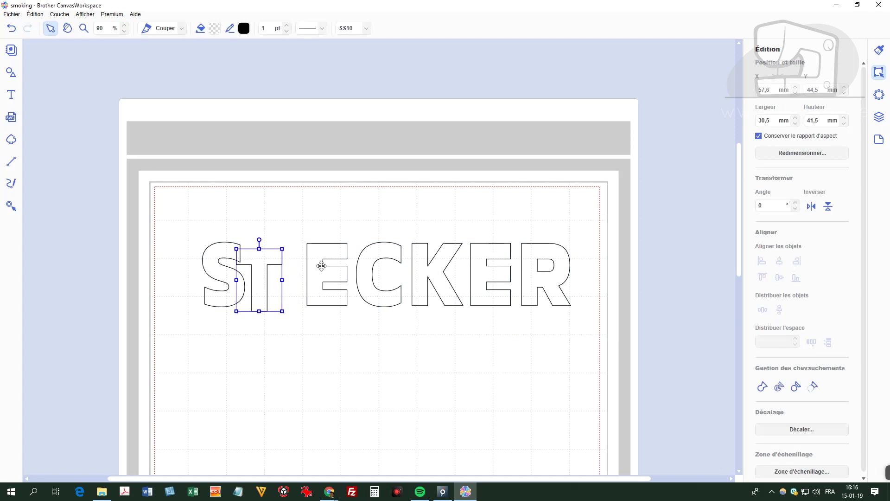
{"action": "left_click_drag", "start_coordinate": [321, 262], "coordinate": [294, 262]}
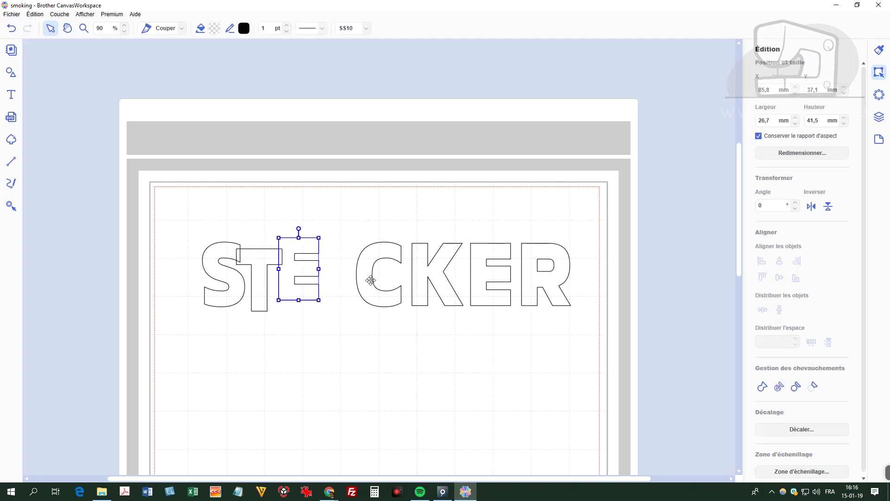
{"action": "left_click_drag", "start_coordinate": [369, 278], "coordinate": [328, 289]}
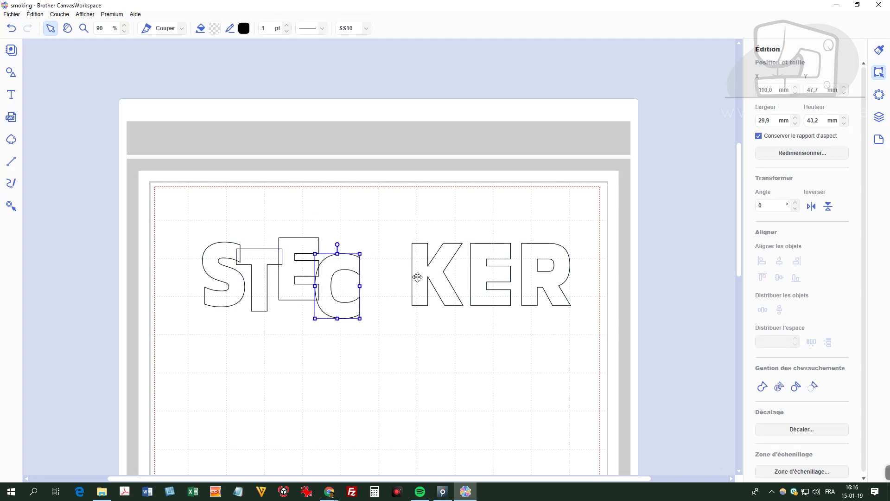
{"action": "left_click_drag", "start_coordinate": [417, 276], "coordinate": [362, 275]}
{"action": "left_click", "coordinate": [478, 280]}
{"action": "left_click_drag", "start_coordinate": [478, 280], "coordinate": [406, 285]}
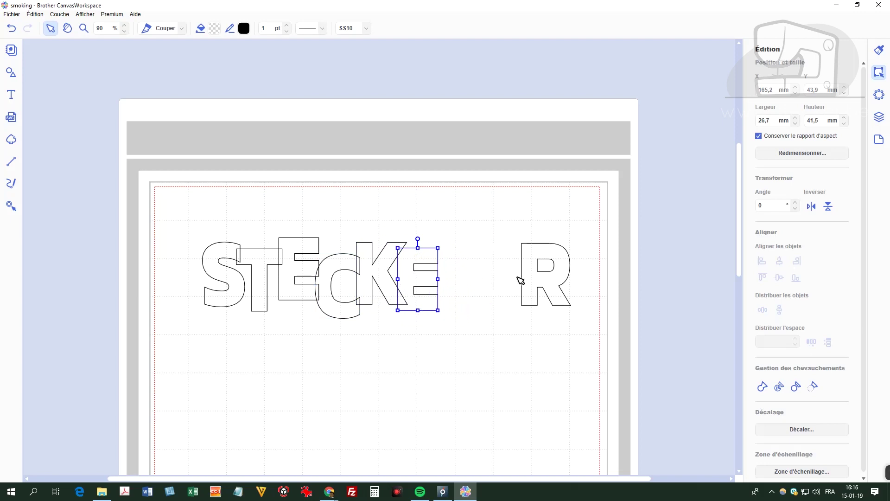
{"action": "left_click_drag", "start_coordinate": [529, 278], "coordinate": [441, 274]}
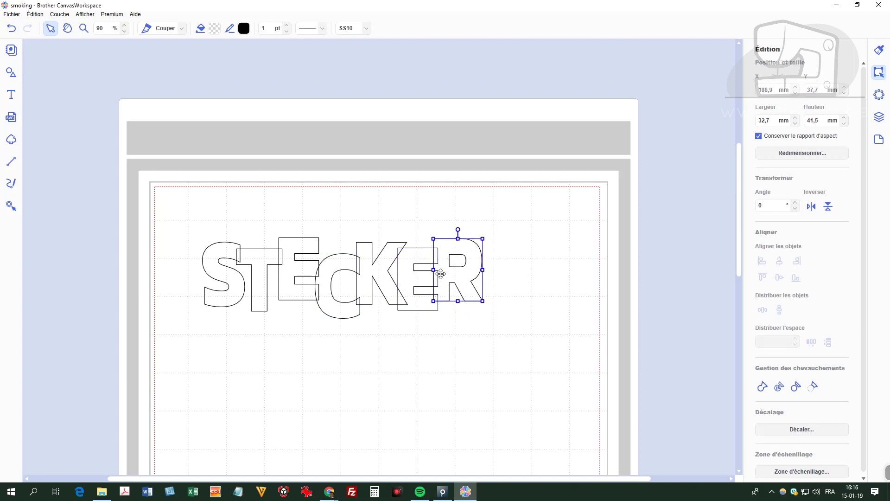
Select all the overlapping letters of STECKER and weld them into a single outline.
{"action": "left_click", "coordinate": [487, 331]}
{"action": "left_click_drag", "start_coordinate": [179, 202], "coordinate": [526, 376]}
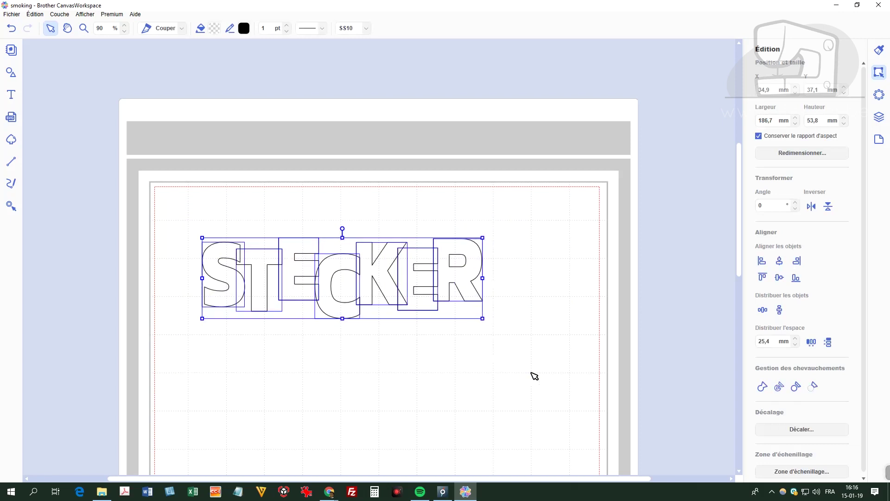
{"action": "left_click", "coordinate": [763, 387]}
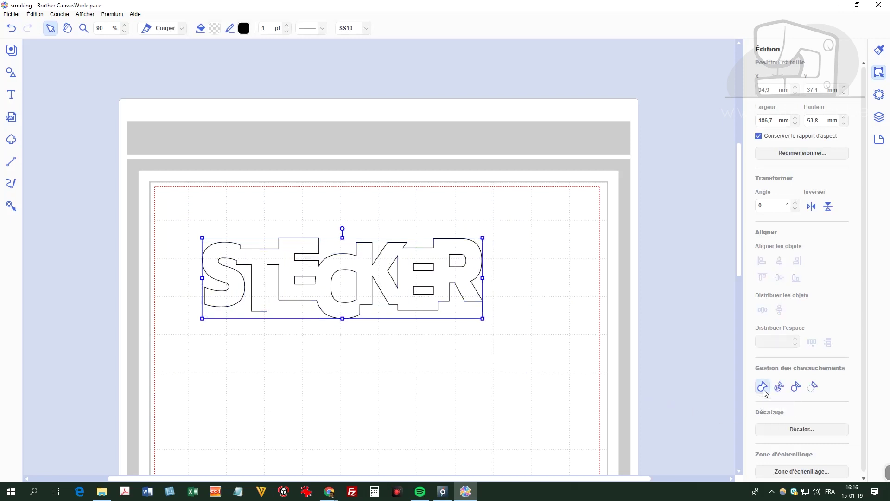
{"action": "left_click", "coordinate": [464, 384]}
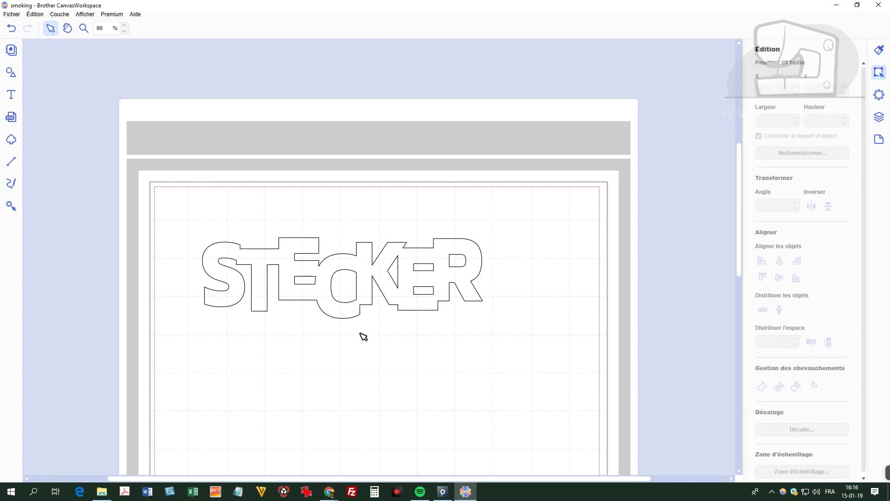
Edit the welded word's points, delete every point of the R's inner opening, and show the control points.
{"action": "left_click", "coordinate": [360, 287]}
{"action": "double_click", "coordinate": [359, 287]}
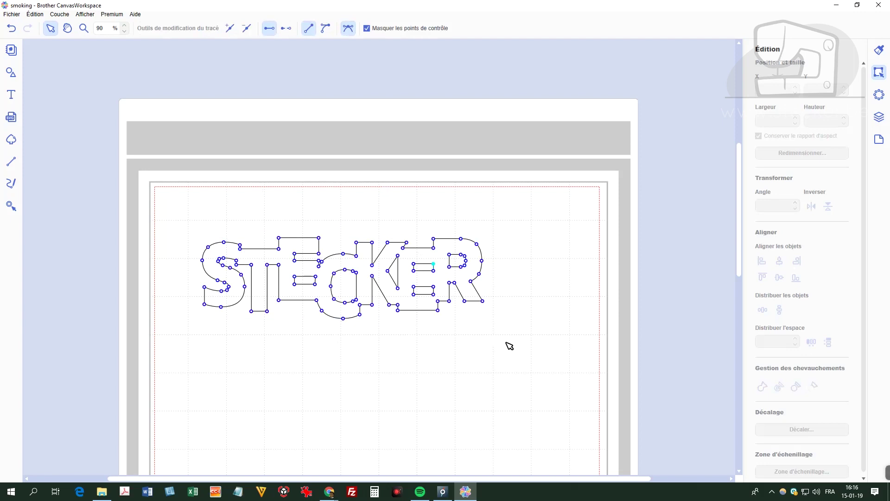
{"action": "left_click", "coordinate": [449, 255]}
{"action": "key", "text": "Delete"}
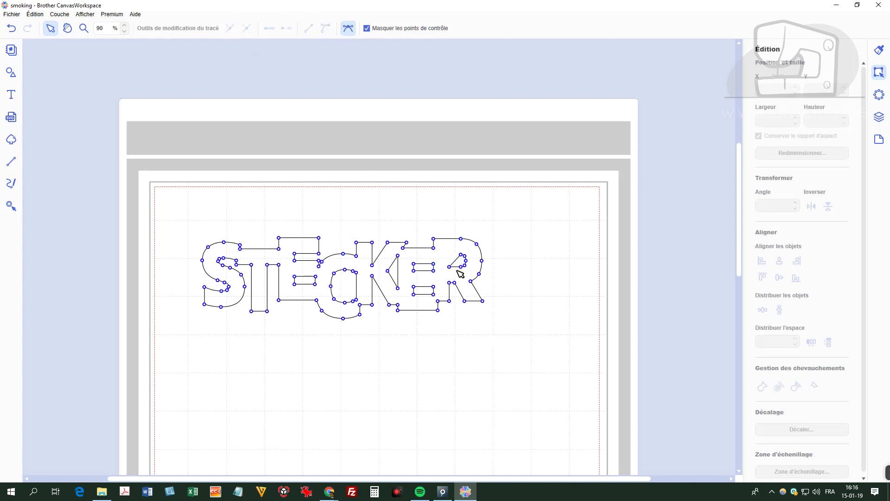
{"action": "left_click", "coordinate": [247, 28]}
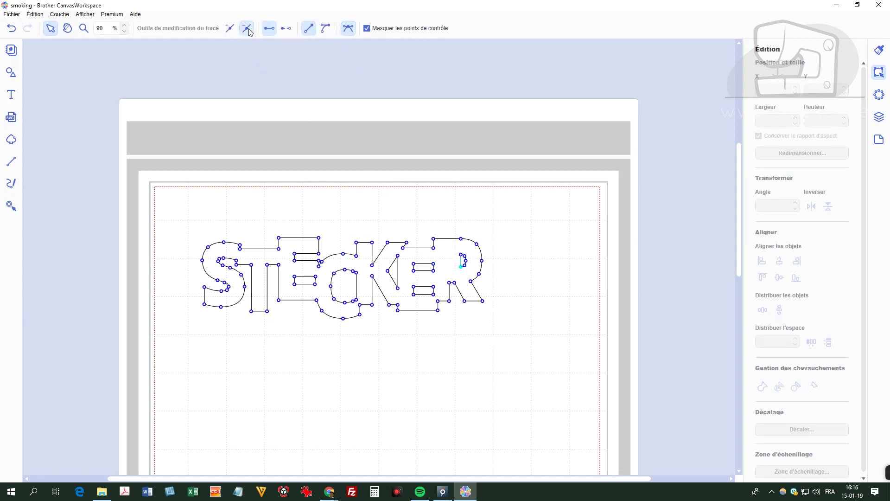
{"action": "left_click", "coordinate": [247, 29]}
{"action": "left_click", "coordinate": [462, 255]}
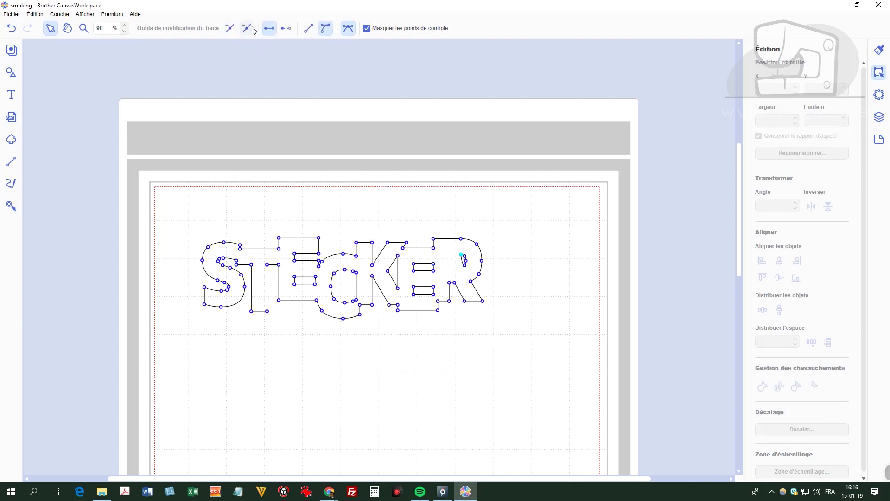
{"action": "left_click", "coordinate": [247, 28]}
{"action": "left_click", "coordinate": [465, 256]}
{"action": "left_click", "coordinate": [466, 261]}
{"action": "left_click", "coordinate": [474, 269]}
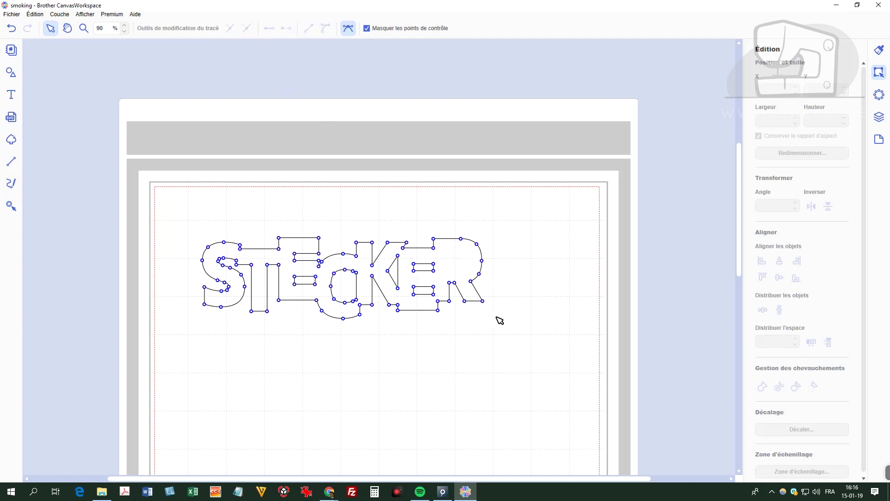
{"action": "left_click", "coordinate": [384, 28]}
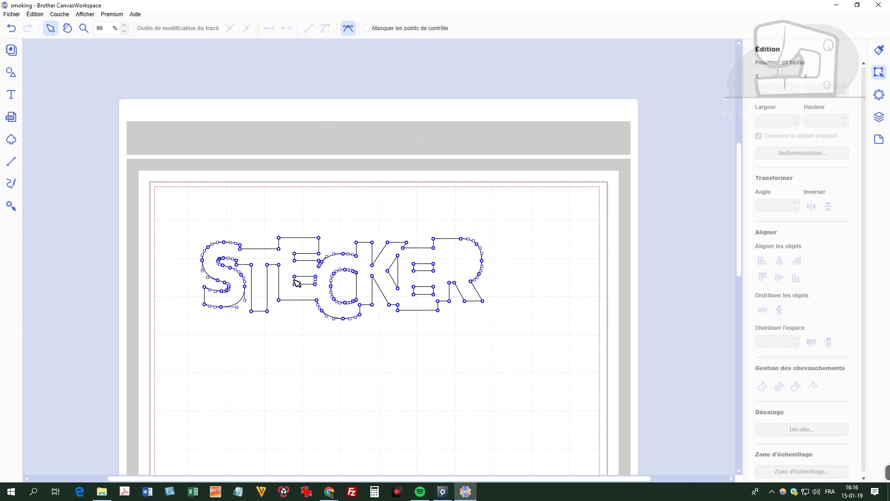
{"action": "left_click", "coordinate": [445, 363]}
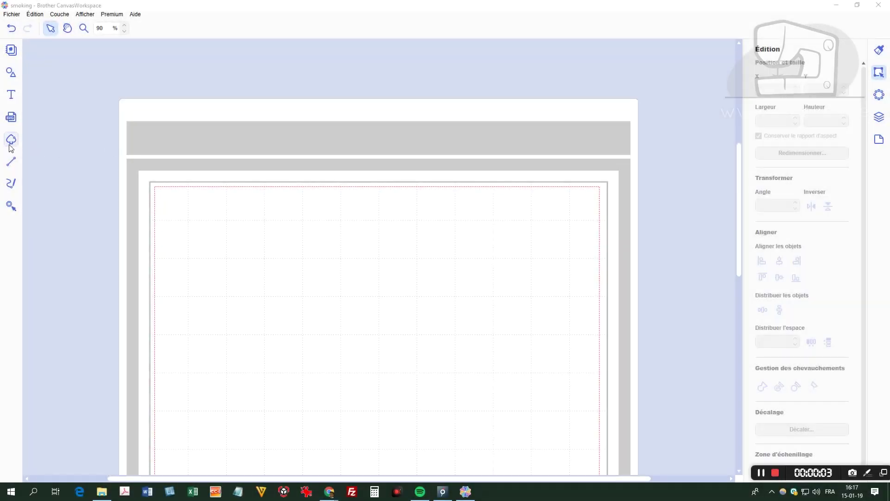
Start an image trace from the computer file 21B0640E.jpeg in the SNC folder.
{"action": "left_click", "coordinate": [10, 146]}
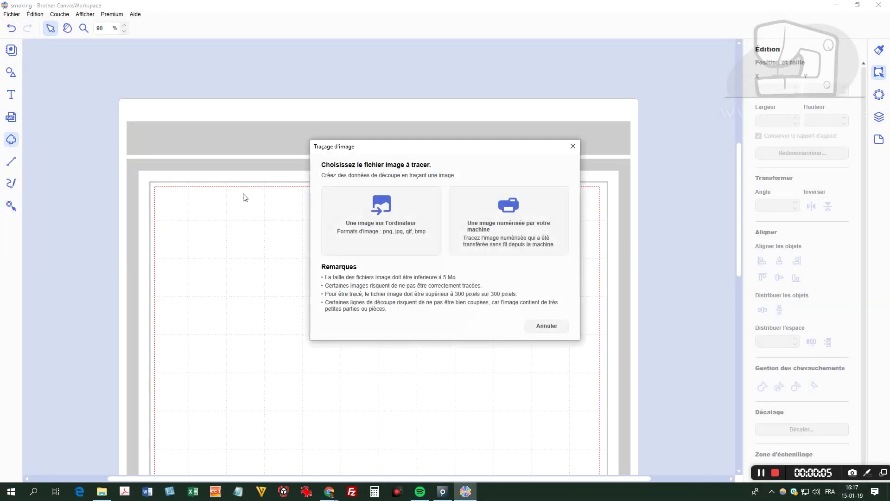
{"action": "left_click", "coordinate": [368, 224]}
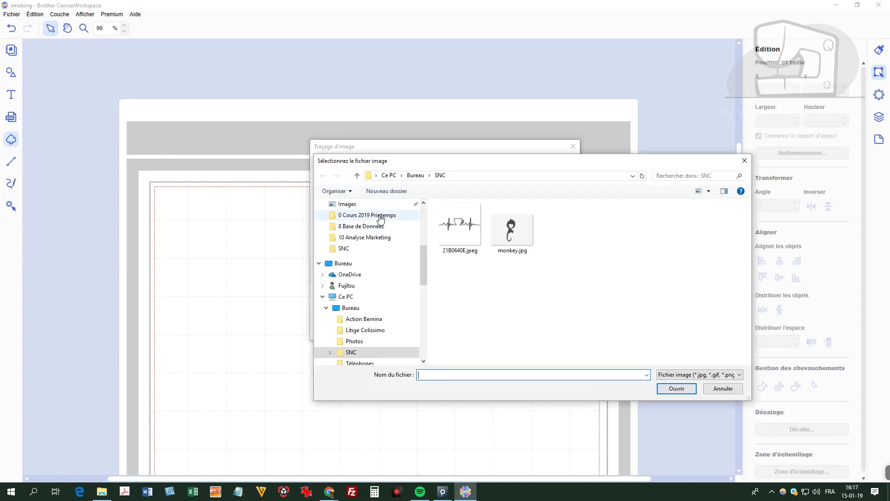
{"action": "left_click", "coordinate": [470, 238]}
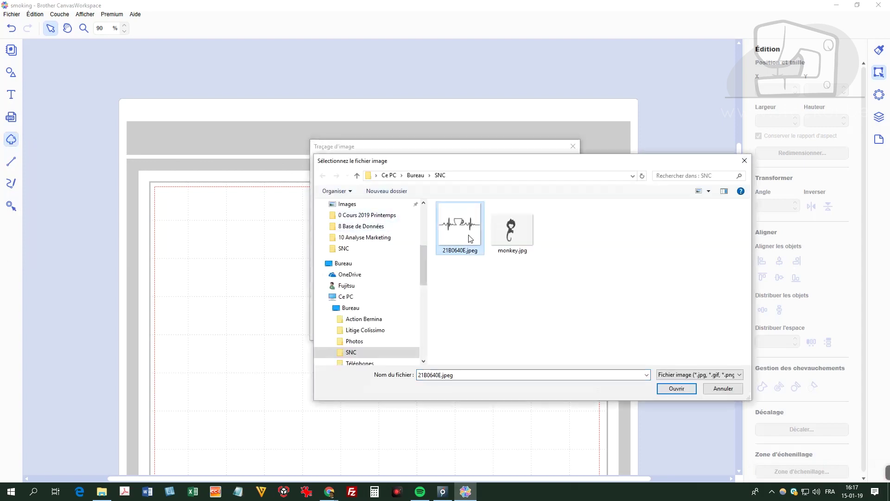
{"action": "double_click", "coordinate": [470, 238]}
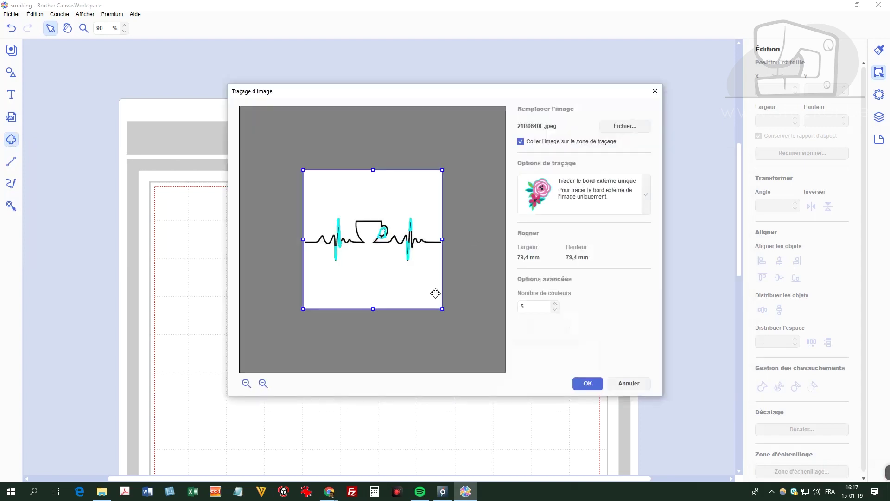
Set the trace's number of colours to 2 and crop its area around the heartbeat cup to about 79.4 × 35.2 mm.
{"action": "left_click", "coordinate": [555, 309]}
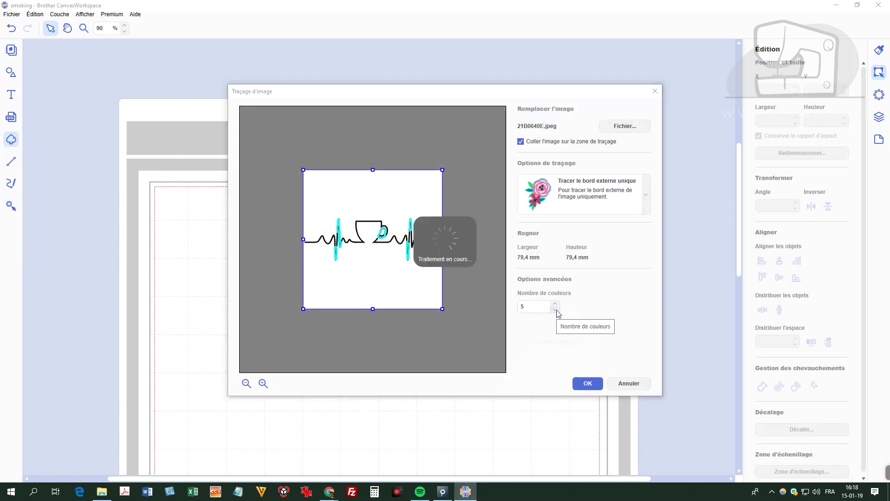
{"action": "left_click", "coordinate": [556, 309]}
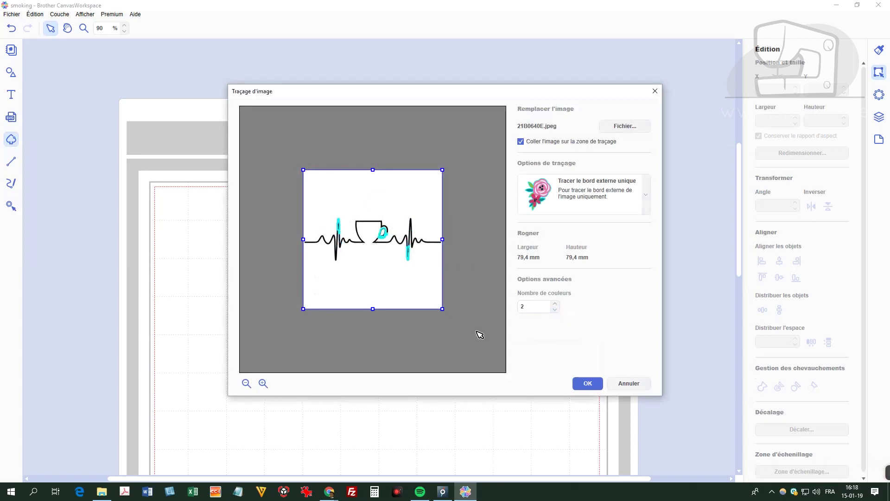
{"action": "left_click_drag", "start_coordinate": [373, 308], "coordinate": [376, 269]}
{"action": "left_click_drag", "start_coordinate": [373, 170], "coordinate": [373, 205]}
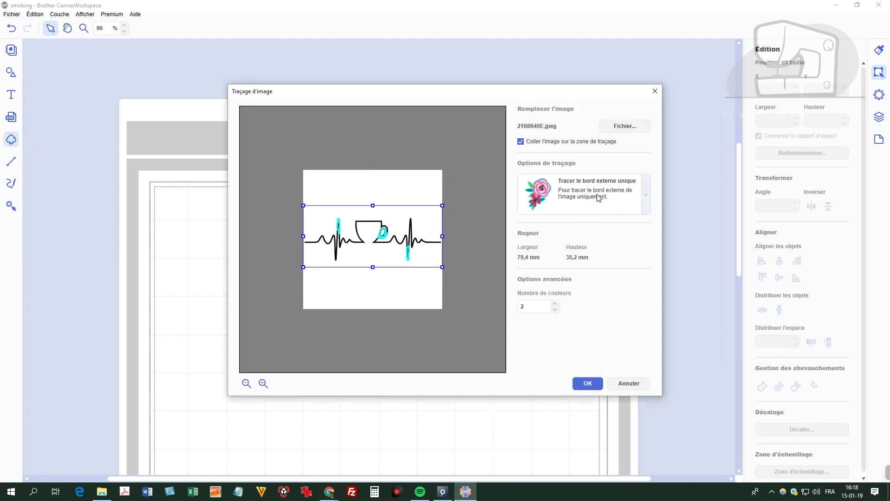
Choose the tracing option "Tracer les zones par couleur" and place the traced image on the mat.
{"action": "left_click", "coordinate": [598, 198]}
{"action": "left_click", "coordinate": [583, 269]}
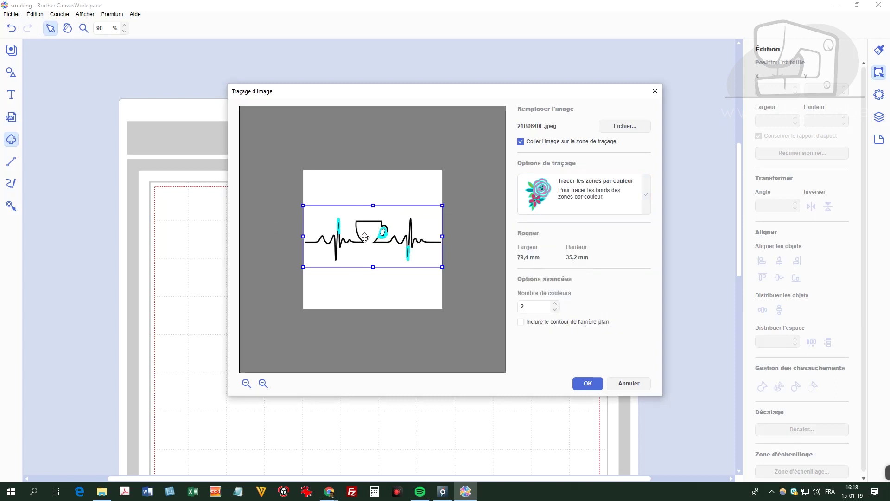
{"action": "left_click", "coordinate": [588, 383]}
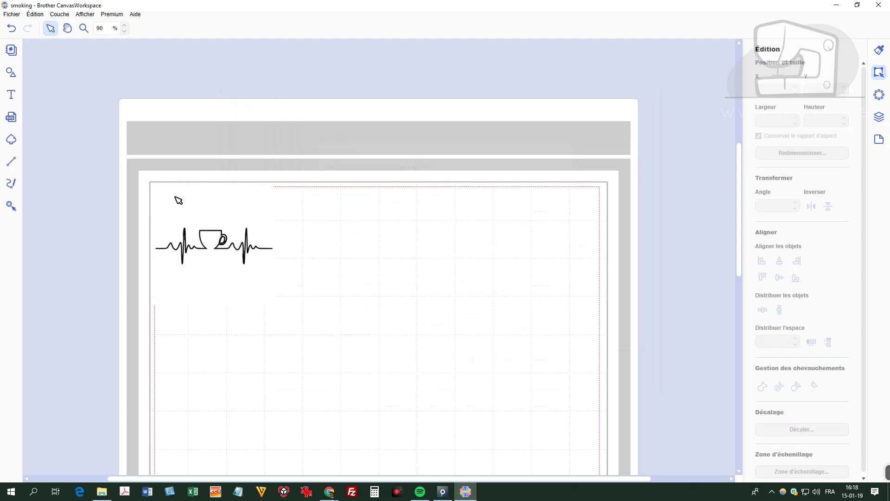
Unlock the IMAGE layer, hide it to check the traced shapes, and show it again.
{"action": "left_click", "coordinate": [880, 117]}
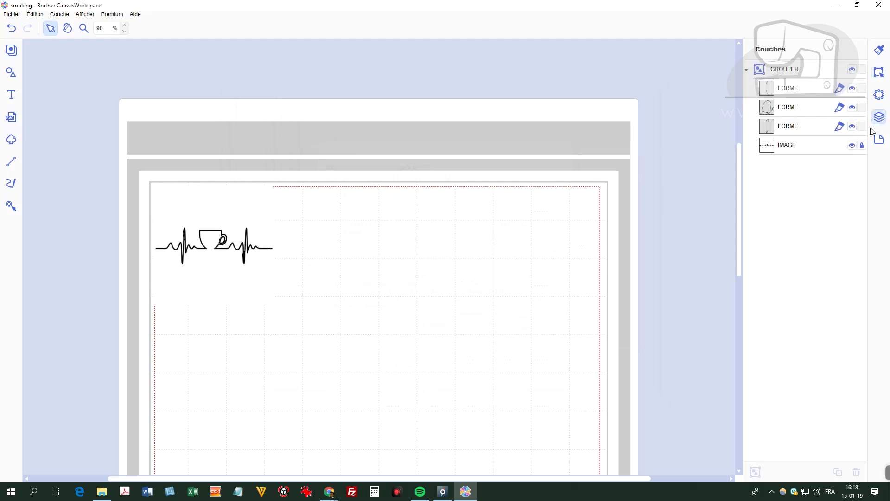
{"action": "left_click", "coordinate": [862, 145]}
{"action": "left_click", "coordinate": [802, 150]}
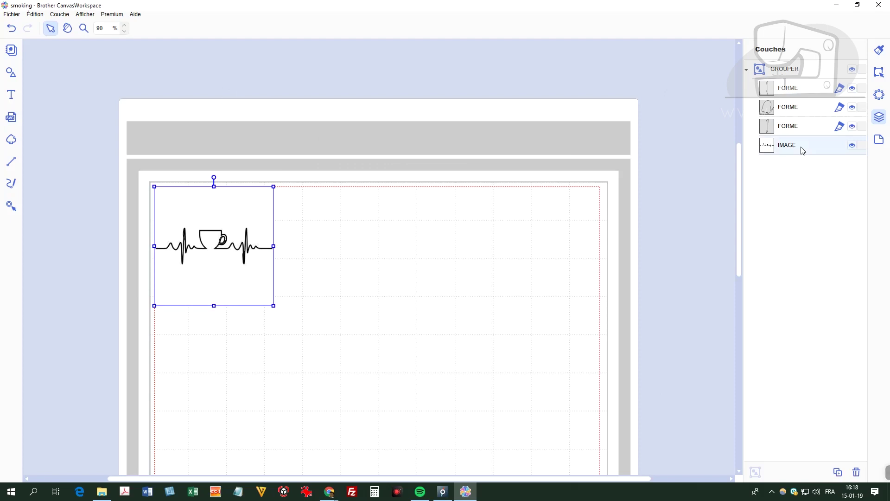
{"action": "left_click", "coordinate": [854, 146]}
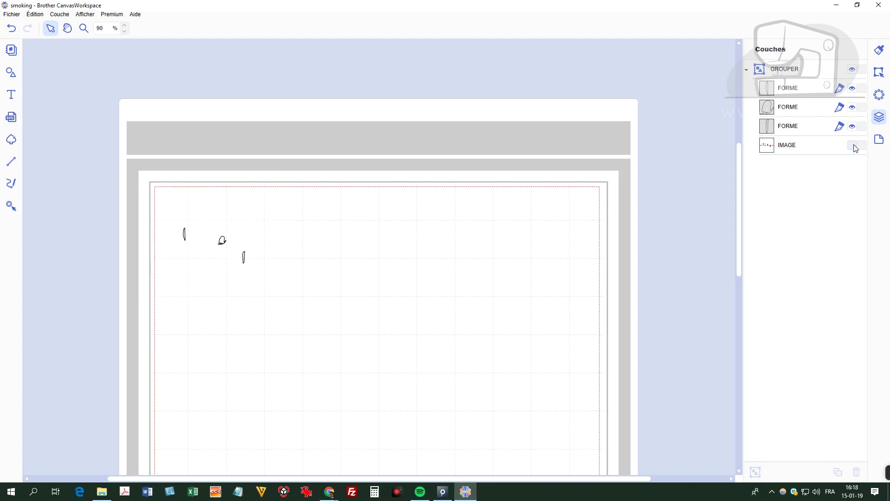
{"action": "left_click", "coordinate": [854, 147]}
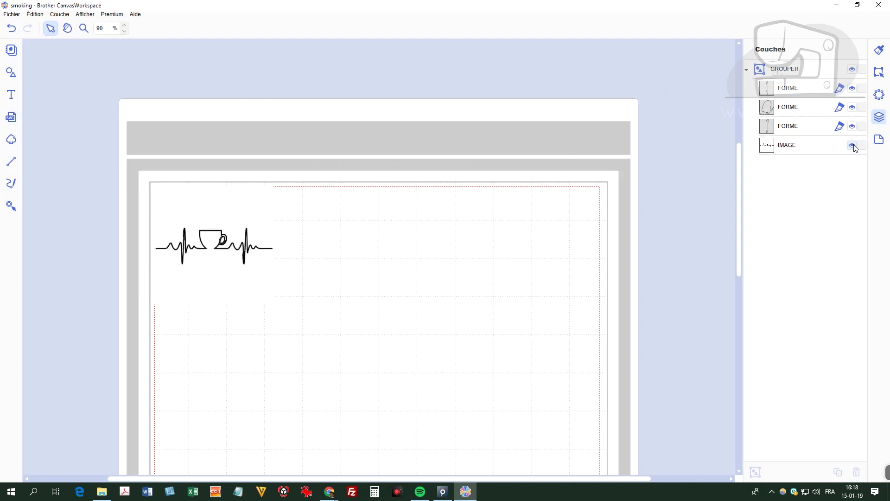
Delete the three traced FORME layers, keeping only the background image.
{"action": "left_click", "coordinate": [809, 127]}
{"action": "right_click", "coordinate": [809, 126]}
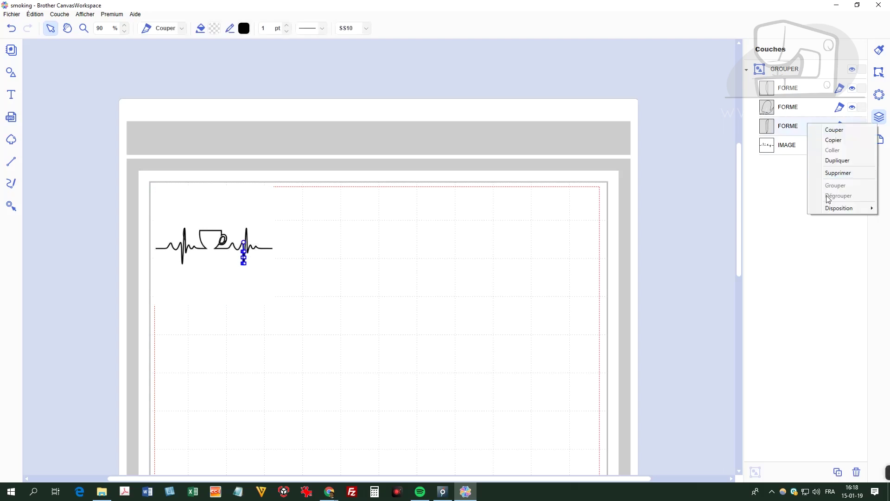
{"action": "left_click", "coordinate": [834, 174]}
{"action": "right_click", "coordinate": [799, 110]}
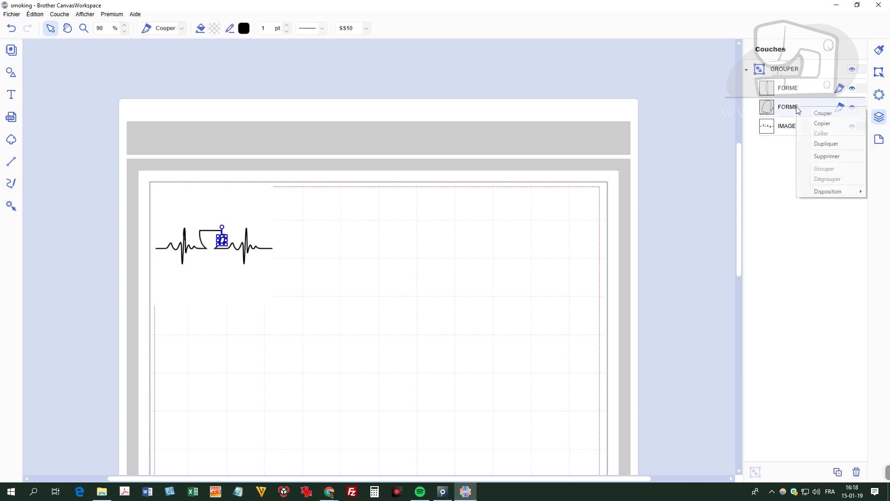
{"action": "left_click", "coordinate": [827, 156]}
{"action": "right_click", "coordinate": [795, 93]}
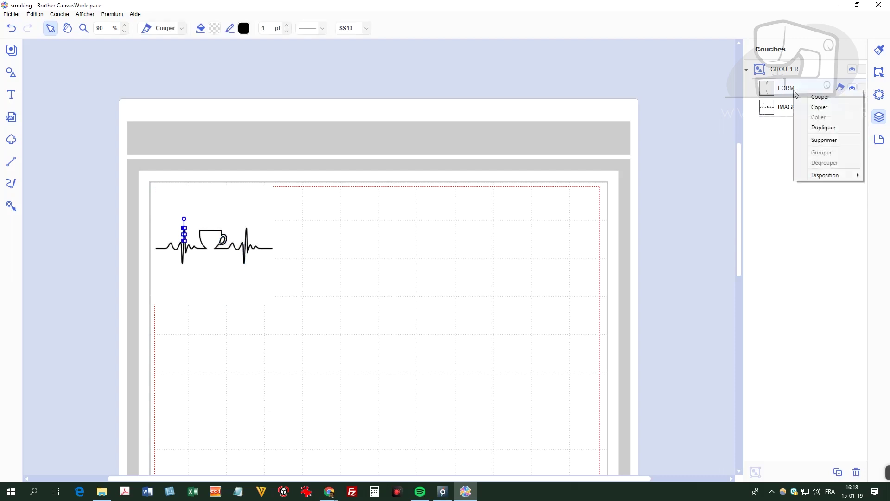
{"action": "left_click", "coordinate": [805, 139]}
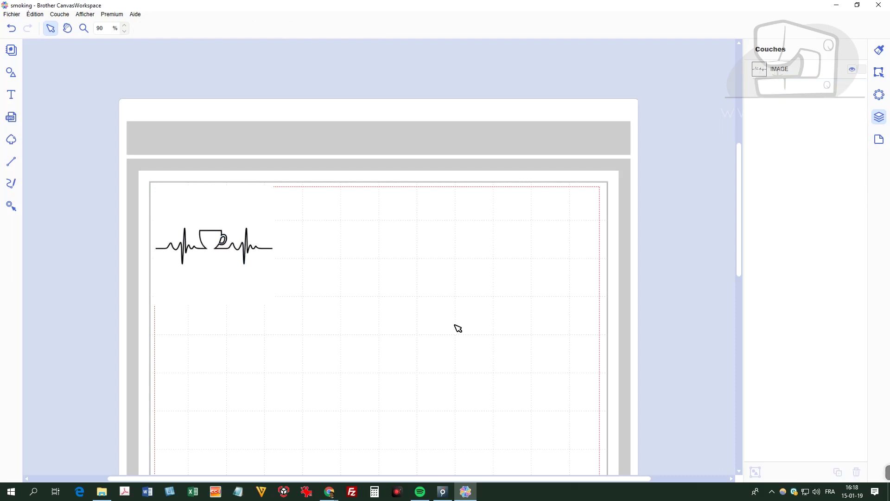
Start a straight-segment path at the heartbeat line's left end and follow the image up to the first tall spike's peak.
{"action": "left_click", "coordinate": [124, 26]}
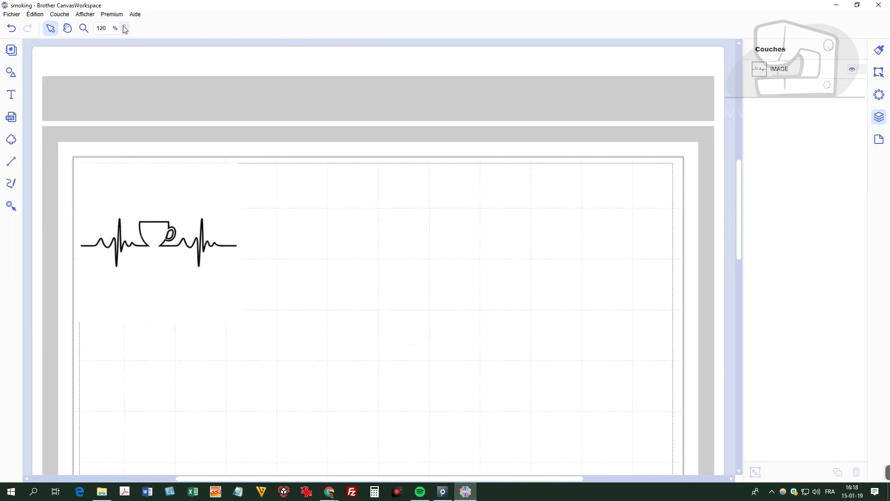
{"action": "left_click", "coordinate": [124, 27]}
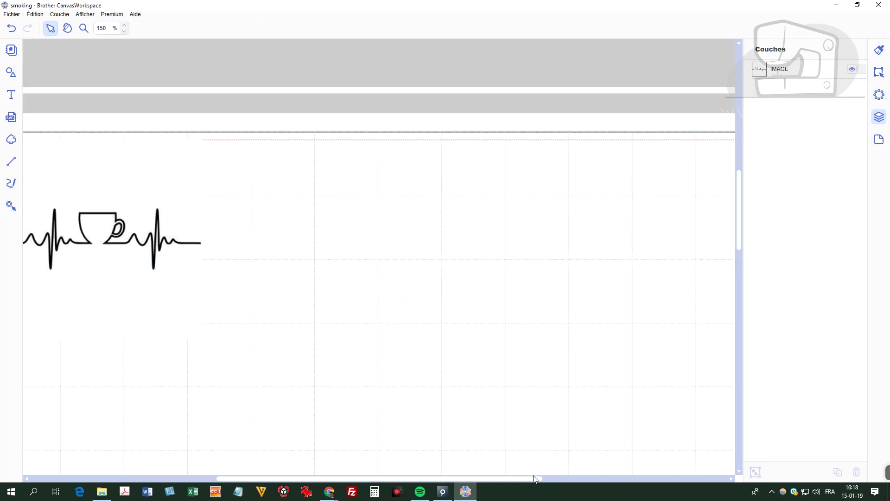
{"action": "left_click_drag", "start_coordinate": [535, 479], "coordinate": [427, 479]}
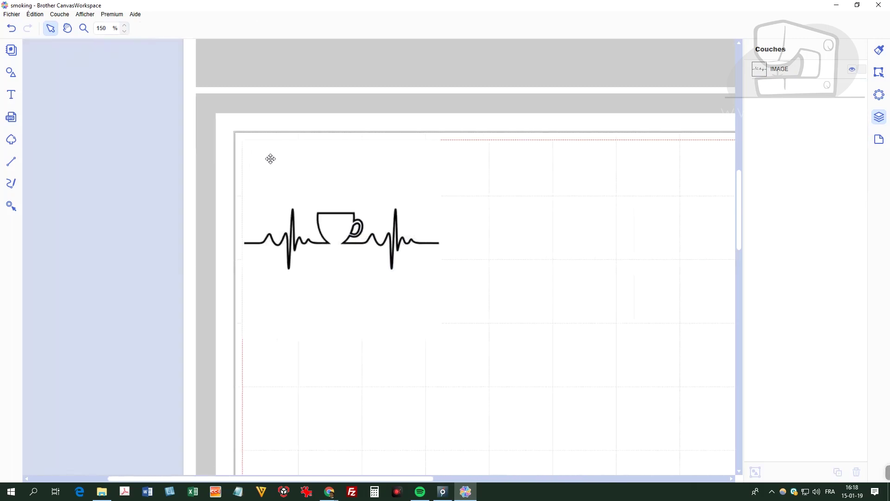
{"action": "left_click", "coordinate": [126, 26]}
{"action": "left_click", "coordinate": [126, 27]}
{"action": "left_click", "coordinate": [126, 26]}
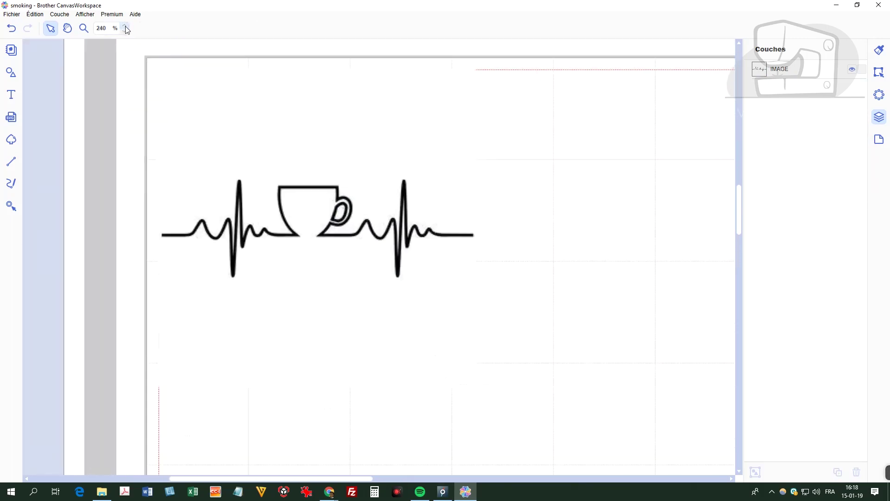
{"action": "left_click", "coordinate": [126, 26]}
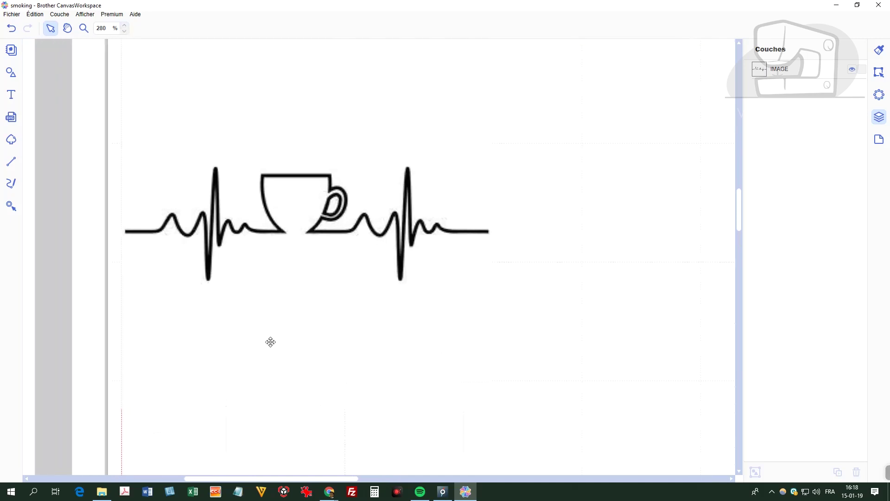
{"action": "left_click", "coordinate": [11, 162]}
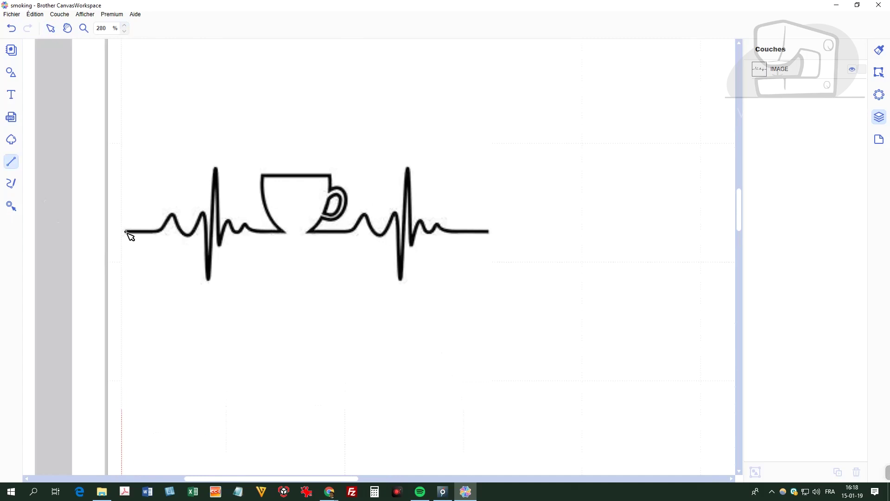
{"action": "left_click", "coordinate": [126, 231]}
{"action": "left_click", "coordinate": [154, 231]}
{"action": "left_click", "coordinate": [165, 223]}
{"action": "left_click", "coordinate": [171, 214]}
{"action": "left_click", "coordinate": [178, 229]}
{"action": "left_click", "coordinate": [187, 236]}
{"action": "left_click", "coordinate": [197, 225]}
{"action": "left_click", "coordinate": [202, 213]}
{"action": "left_click", "coordinate": [206, 237]}
{"action": "left_click", "coordinate": [209, 280]}
{"action": "left_click", "coordinate": [216, 168]}
Continue the path down the first tall spike and over its small waves to the left end of the cup's base.
{"action": "left_click", "coordinate": [223, 202]}
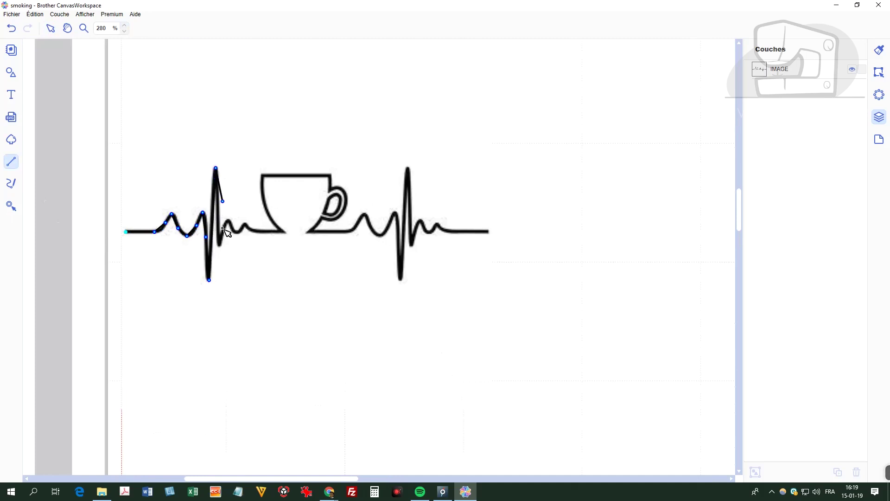
{"action": "key", "text": "ctrl+z"}
{"action": "left_click", "coordinate": [219, 246]}
{"action": "left_click", "coordinate": [228, 220]}
{"action": "left_click", "coordinate": [236, 231]}
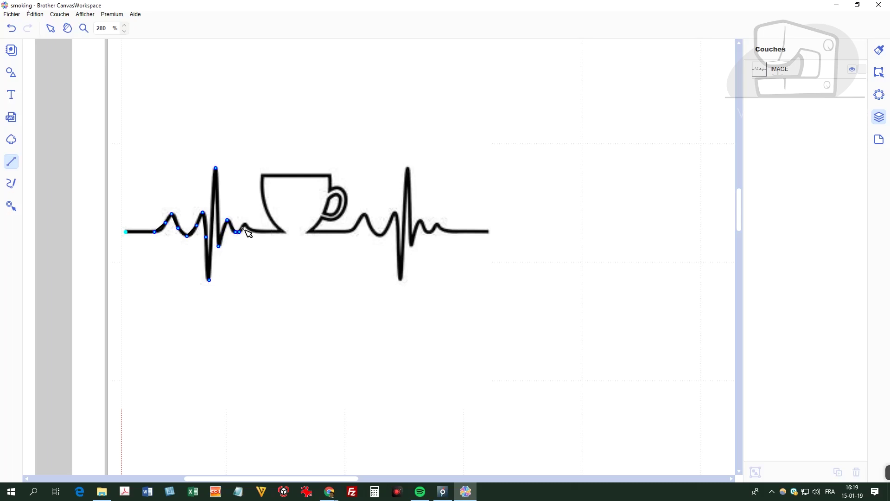
{"action": "left_click", "coordinate": [244, 224]}
{"action": "left_click", "coordinate": [252, 231]}
{"action": "left_click", "coordinate": [285, 231]}
Trace the cup with straight segments along its left side, rim and outer handle to the right end of its base.
{"action": "left_click", "coordinate": [265, 210]}
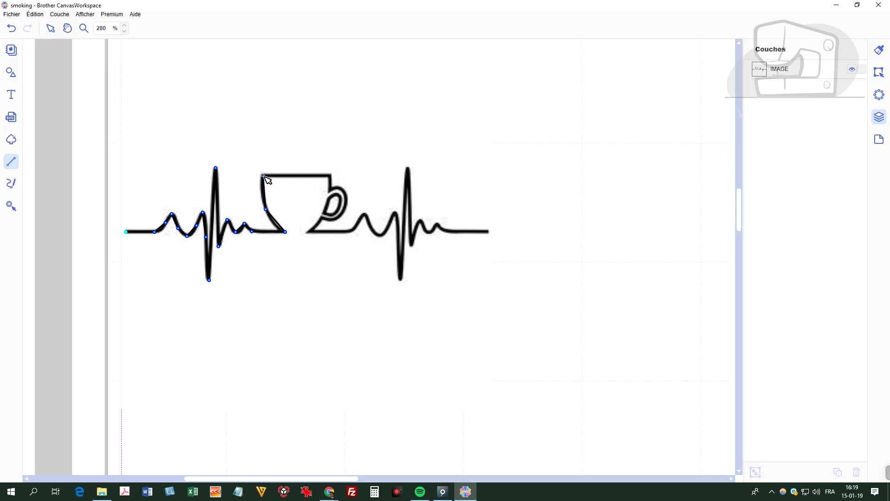
{"action": "left_click", "coordinate": [263, 175]}
{"action": "left_click", "coordinate": [328, 175]}
{"action": "left_click", "coordinate": [329, 190]}
{"action": "left_click", "coordinate": [339, 188]}
{"action": "left_click", "coordinate": [348, 199]}
{"action": "left_click", "coordinate": [346, 207]}
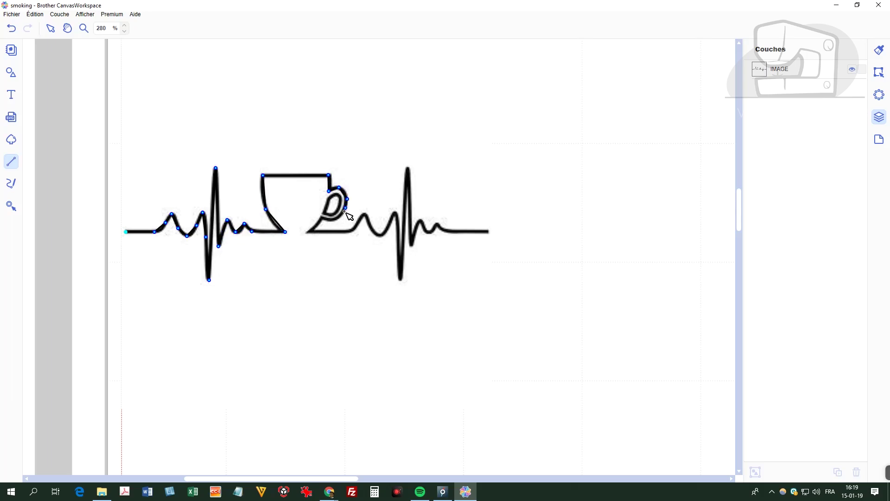
{"action": "left_click", "coordinate": [344, 213]}
{"action": "left_click", "coordinate": [335, 220]}
{"action": "left_click", "coordinate": [322, 218]}
{"action": "left_click", "coordinate": [309, 231]}
Trace the second heartbeat's waves and tall spike, and finish the open path at the line's right end.
{"action": "left_click", "coordinate": [351, 231]}
{"action": "left_click", "coordinate": [364, 213]}
{"action": "left_click", "coordinate": [376, 234]}
{"action": "left_click", "coordinate": [382, 235]}
{"action": "left_click", "coordinate": [396, 213]}
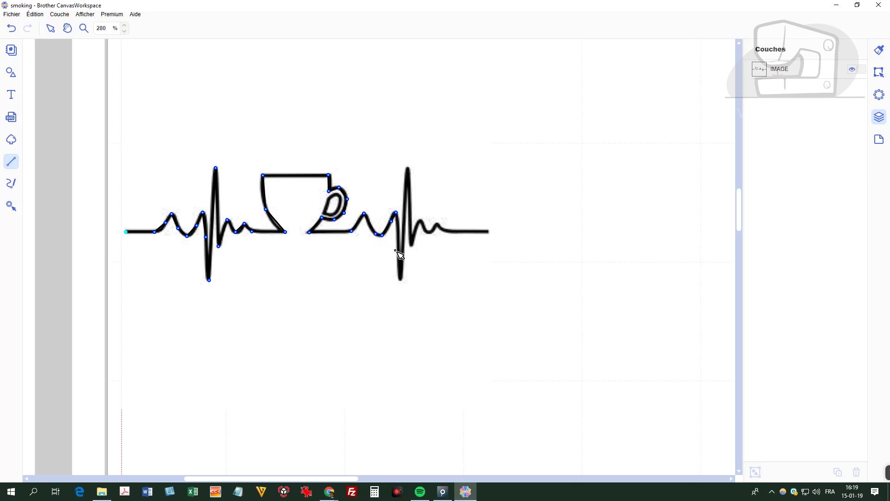
{"action": "left_click", "coordinate": [403, 253]}
{"action": "left_click", "coordinate": [402, 281]}
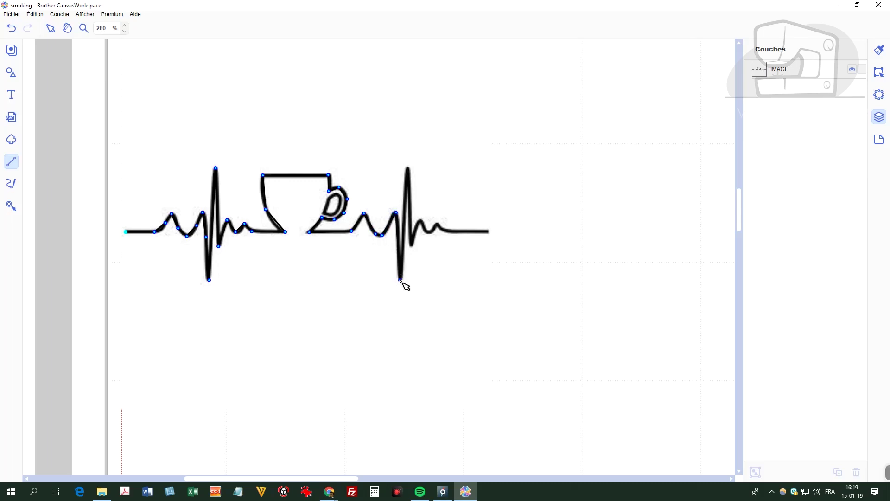
{"action": "left_click", "coordinate": [408, 169]}
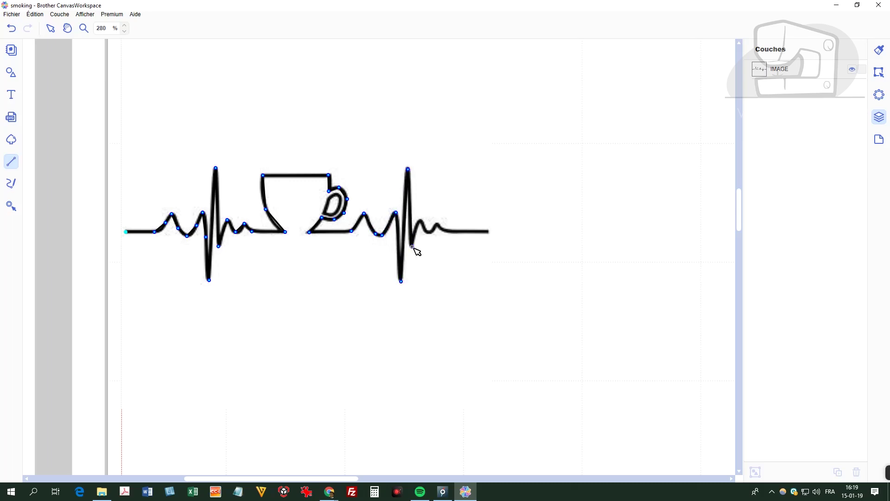
{"action": "left_click", "coordinate": [412, 247]}
{"action": "left_click", "coordinate": [420, 222]}
{"action": "left_click", "coordinate": [430, 233]}
{"action": "left_click", "coordinate": [438, 225]}
{"action": "left_click", "coordinate": [447, 231]}
{"action": "double_click", "coordinate": [490, 232]}
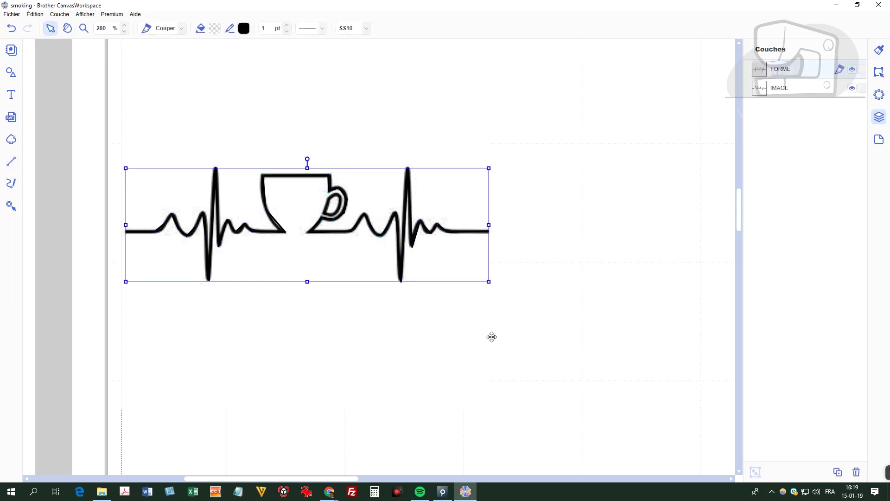
Hide the IMAGE layer to check the drawn path, show it again, and deselect the path.
{"action": "left_click", "coordinate": [854, 88]}
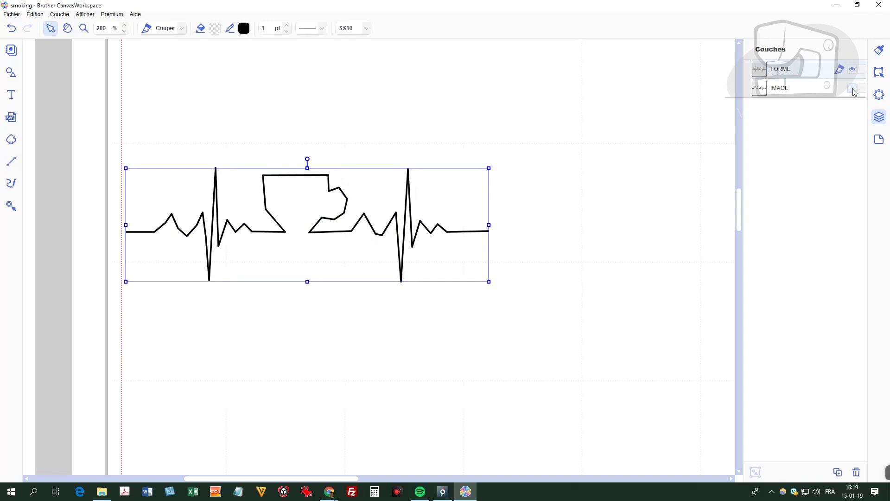
{"action": "left_click", "coordinate": [853, 89]}
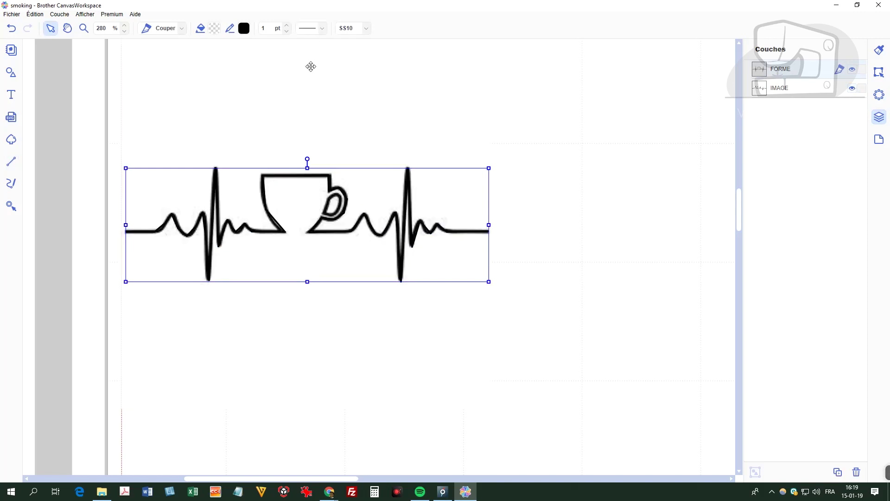
{"action": "key", "text": "Escape"}
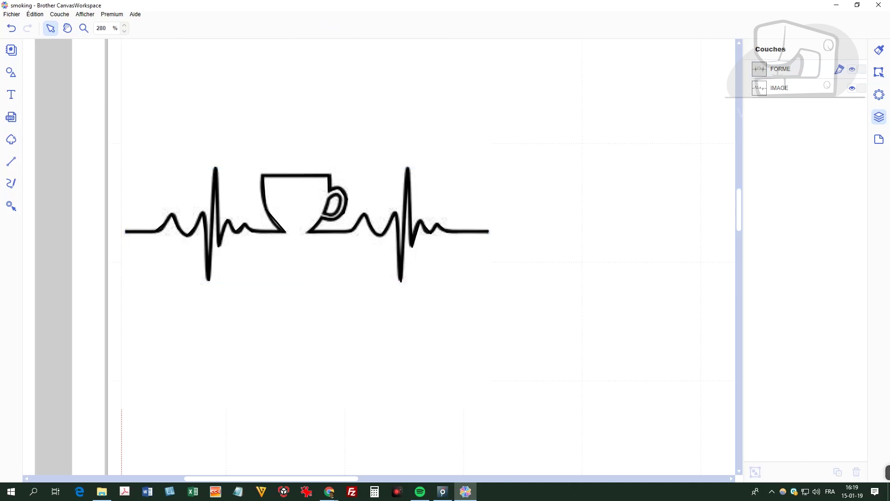
Lock the IMAGE layer and open the drawn heartbeat path for point editing.
{"action": "left_click", "coordinate": [308, 176]}
{"action": "key", "text": "Escape"}
{"action": "left_click", "coordinate": [308, 176]}
{"action": "key", "text": "Escape"}
{"action": "left_click", "coordinate": [310, 175]}
{"action": "left_click", "coordinate": [311, 175]}
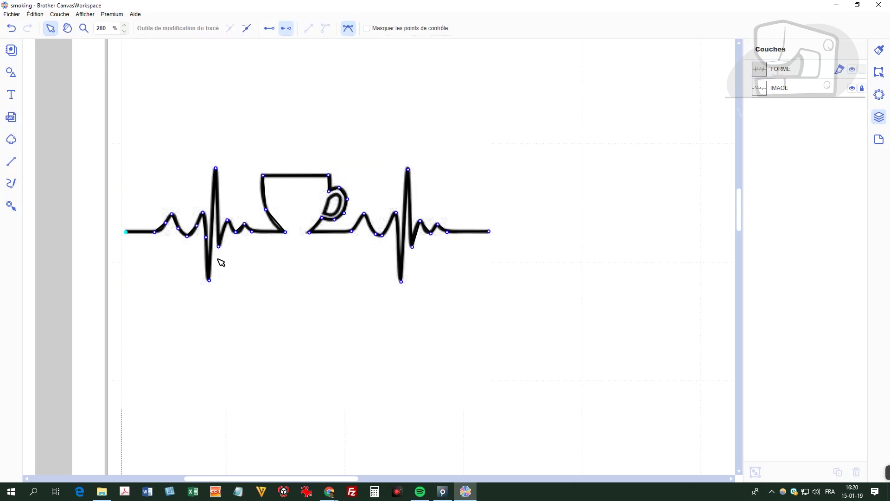
Convert the lower segment rising to the first small wave into a curve and bend it to follow the image.
{"action": "left_click", "coordinate": [157, 233]}
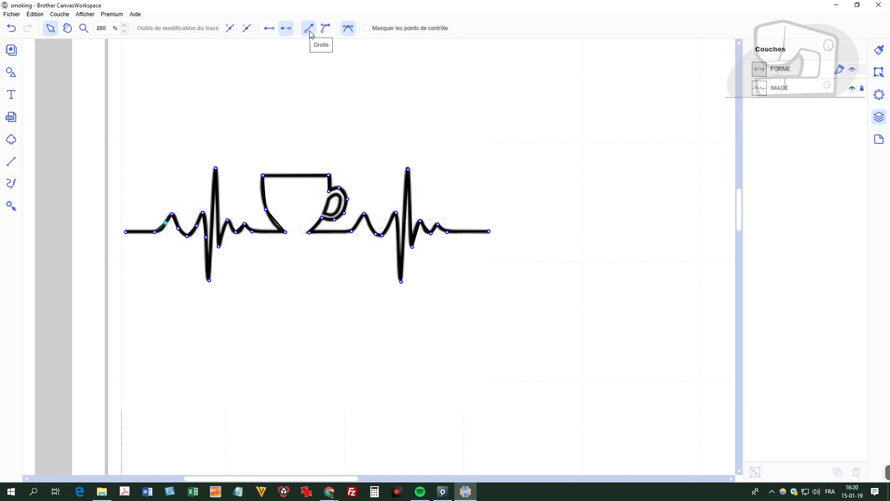
{"action": "left_click", "coordinate": [325, 28]}
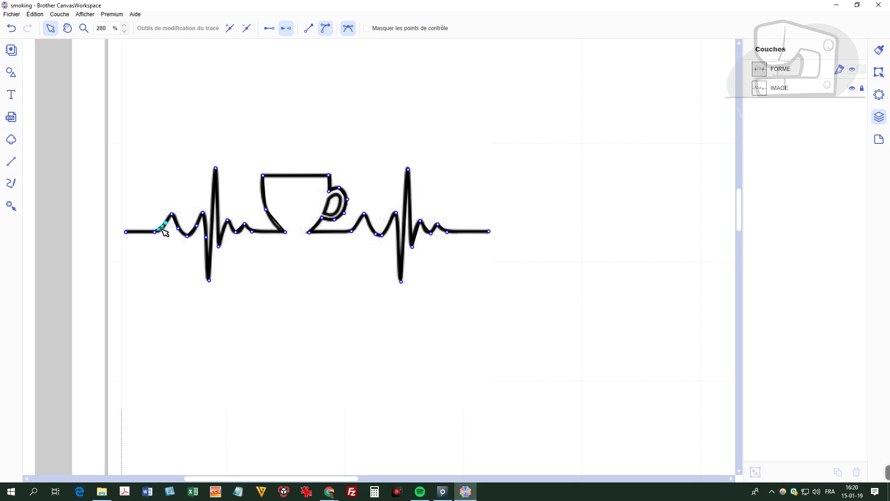
{"action": "left_click", "coordinate": [166, 233]}
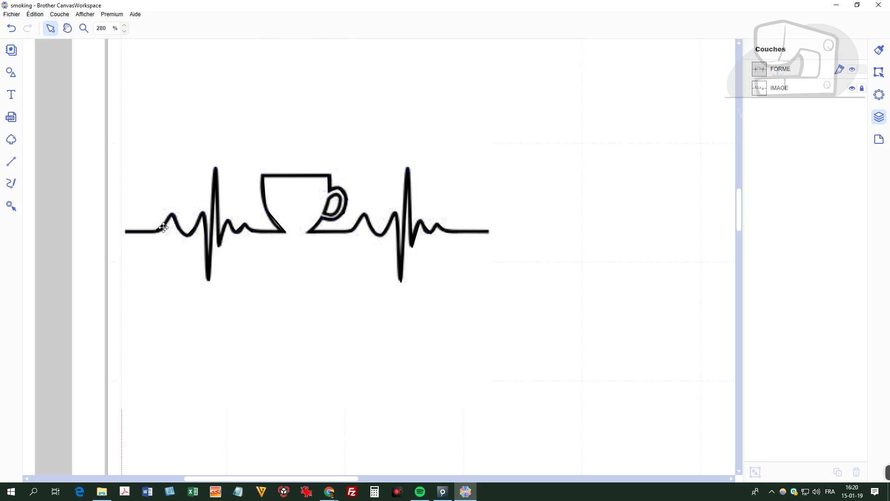
{"action": "left_click", "coordinate": [164, 229]}
{"action": "double_click", "coordinate": [165, 229]}
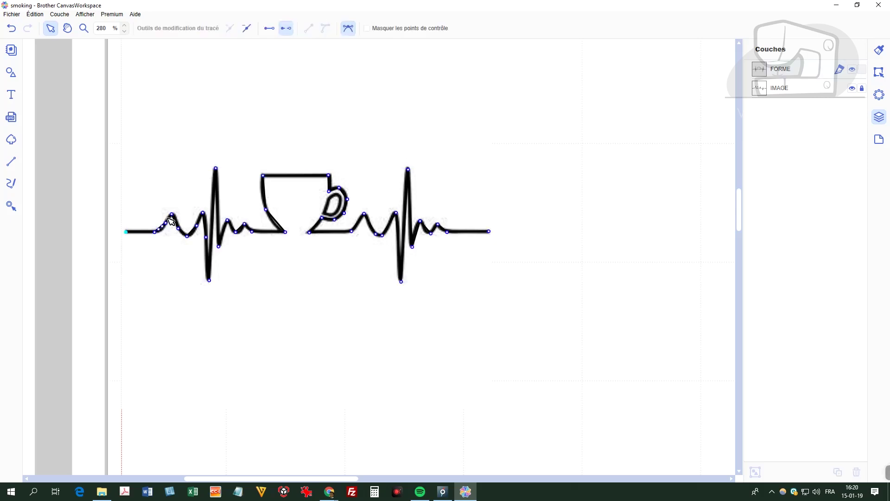
{"action": "scroll", "coordinate": [126, 28], "scroll_direction": "up", "scroll_amount": 3}
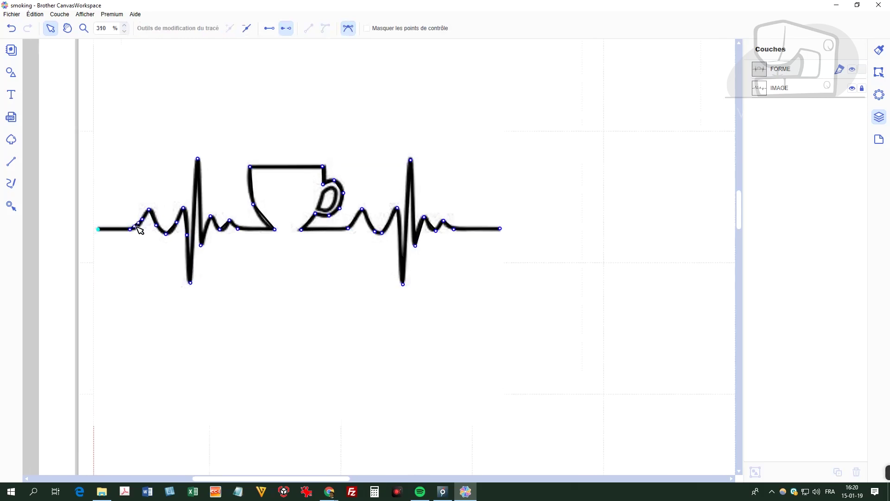
{"action": "left_click", "coordinate": [139, 225]}
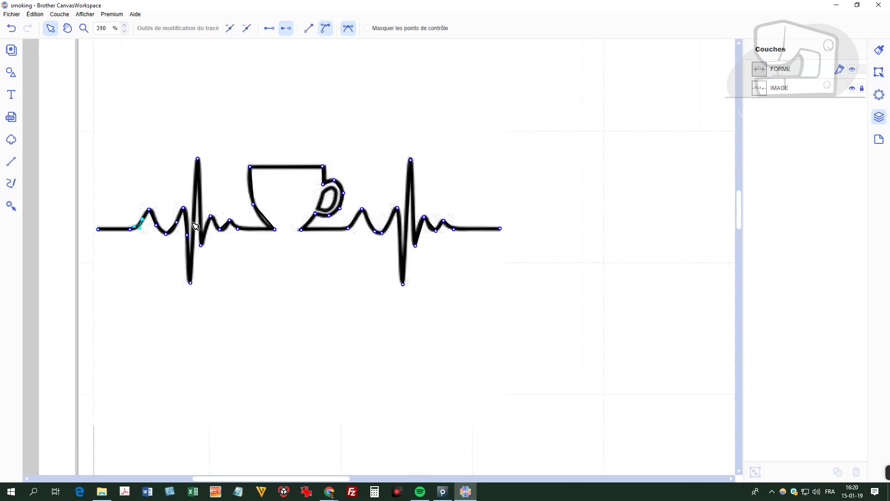
Convert the two segments climbing to the second small wave, just before the first tall spike, into curves.
{"action": "left_click", "coordinate": [184, 209]}
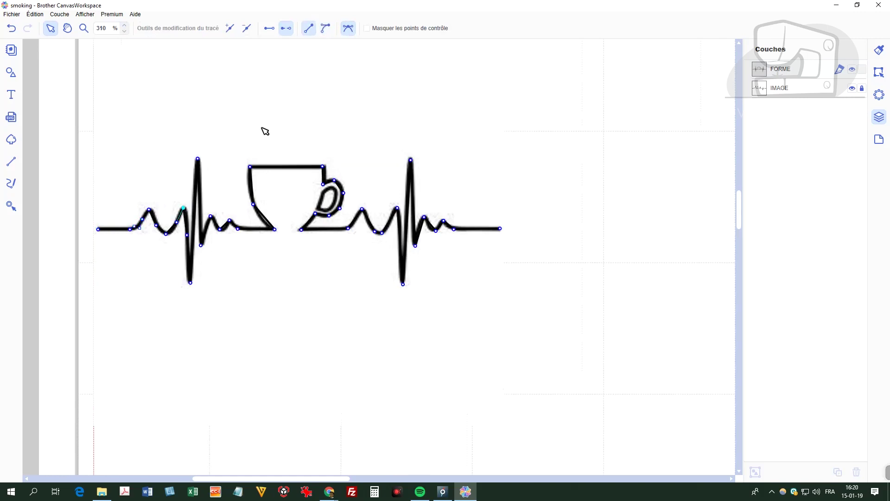
{"action": "left_click", "coordinate": [324, 29]}
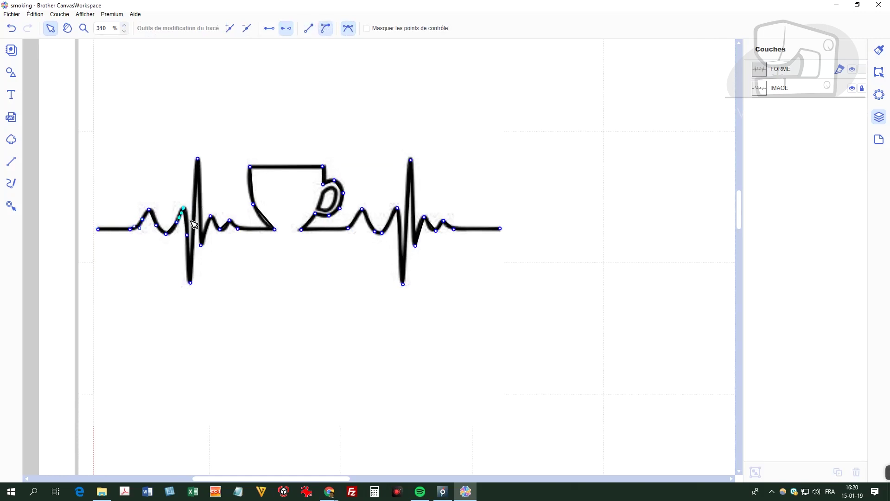
{"action": "left_click", "coordinate": [172, 237]}
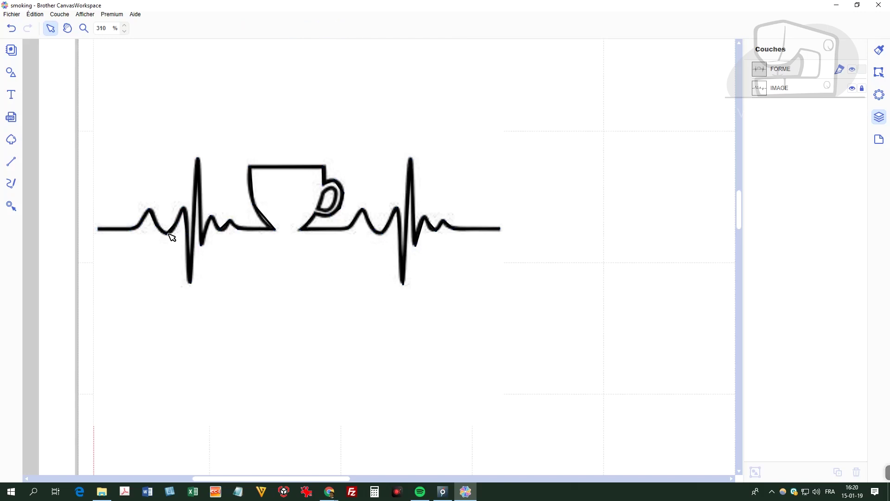
{"action": "left_click", "coordinate": [172, 234]}
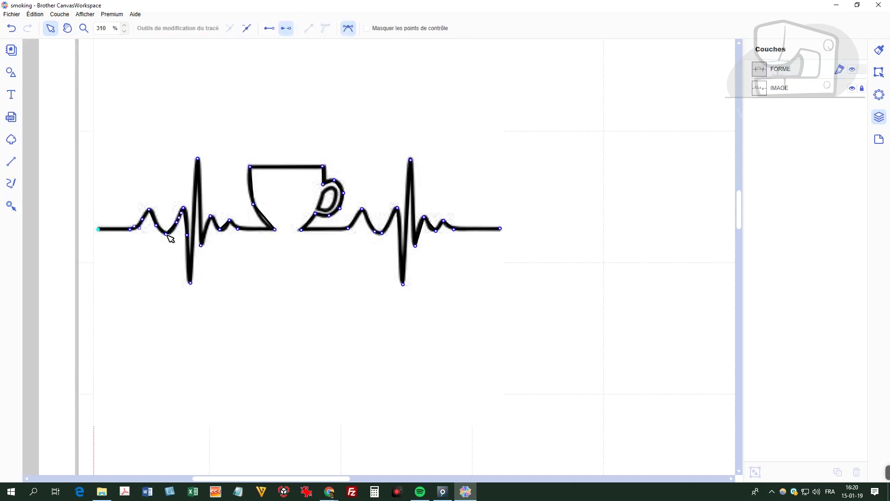
{"action": "left_click", "coordinate": [168, 232]}
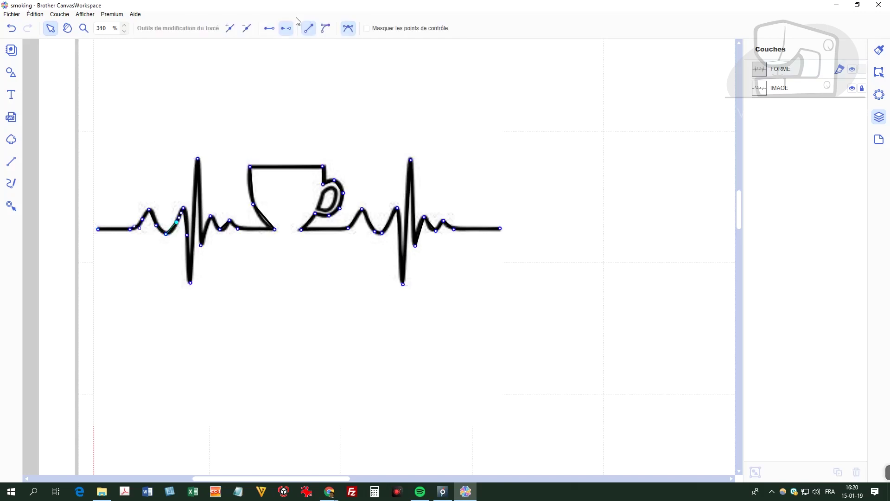
{"action": "left_click", "coordinate": [325, 29]}
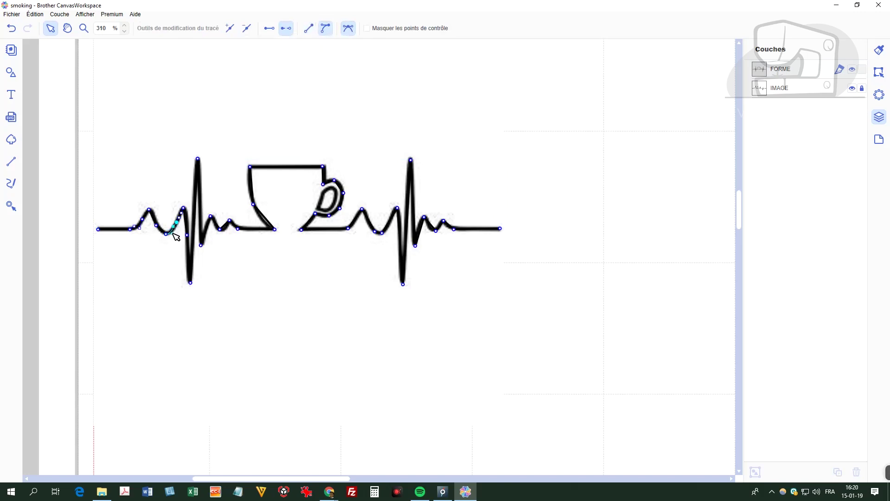
Convert the two segments around the dip after the first tall spike into curves and bend them to match the image.
{"action": "left_click", "coordinate": [221, 231]}
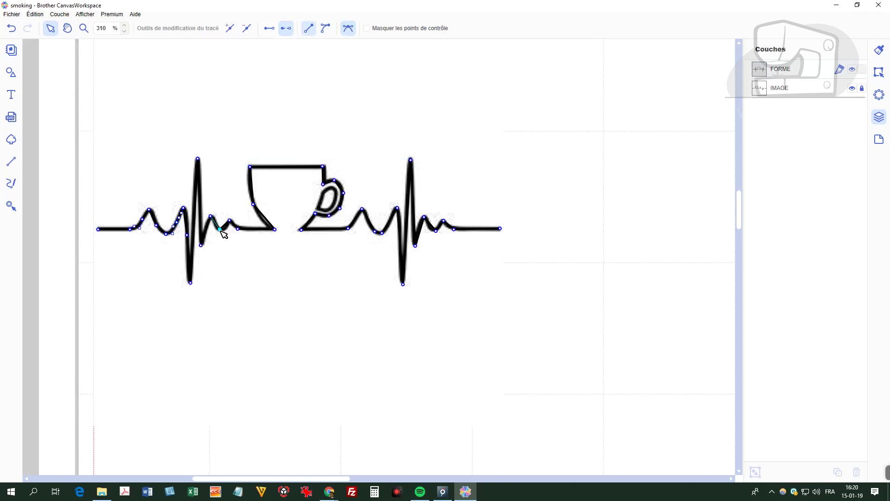
{"action": "left_click", "coordinate": [329, 29]}
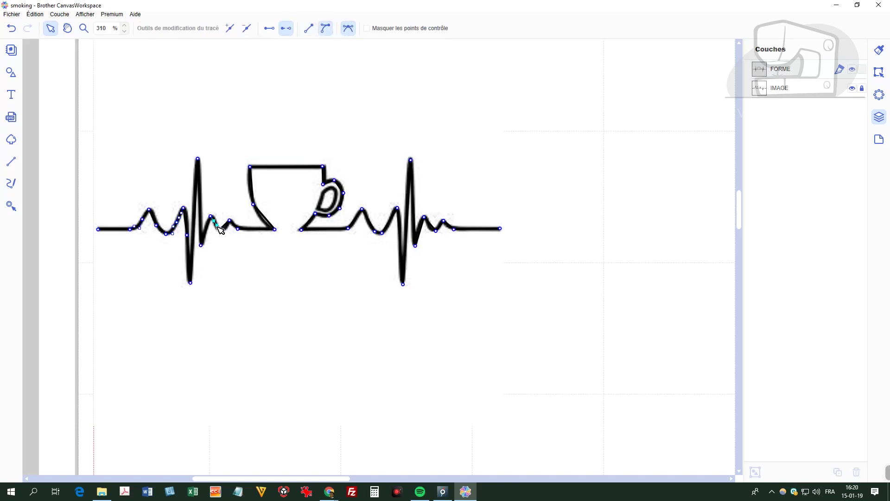
{"action": "left_click_drag", "start_coordinate": [216, 228], "coordinate": [221, 229]}
{"action": "left_click", "coordinate": [232, 224]}
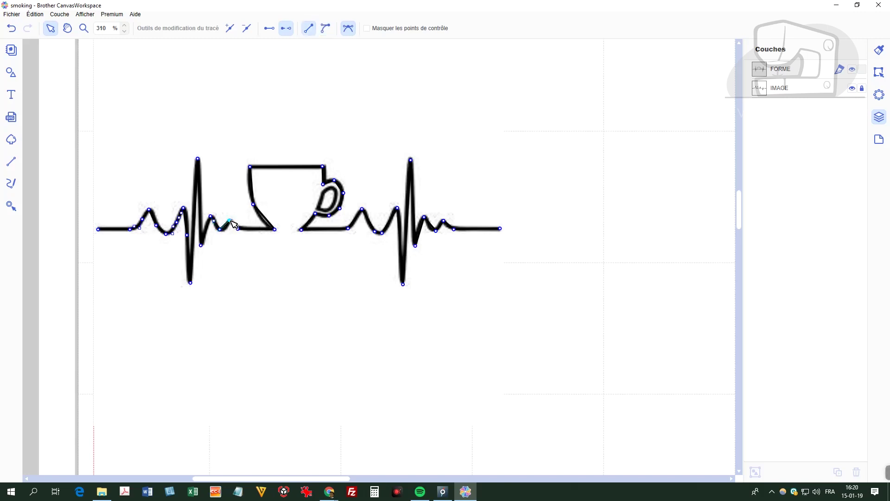
{"action": "left_click", "coordinate": [329, 27]}
{"action": "left_click_drag", "start_coordinate": [225, 227], "coordinate": [227, 228]}
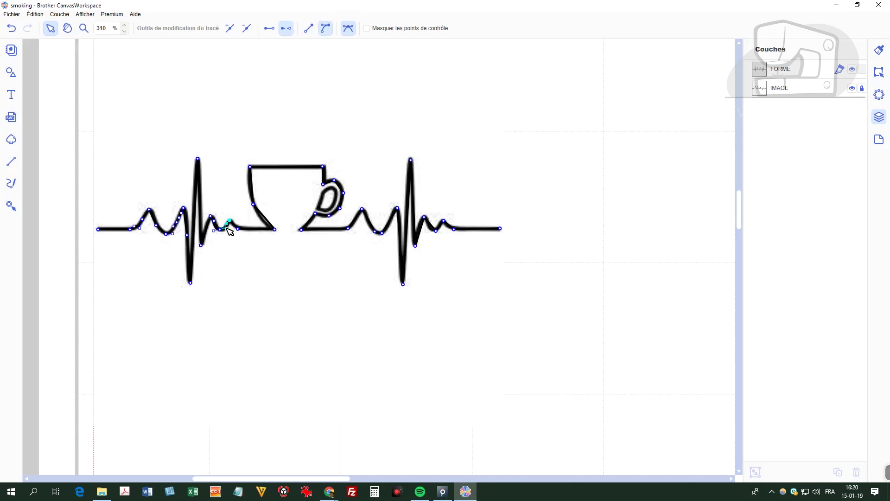
Convert the lower segment of the cup's left side into a curve and bend it to follow the image.
{"action": "left_click", "coordinate": [276, 230]}
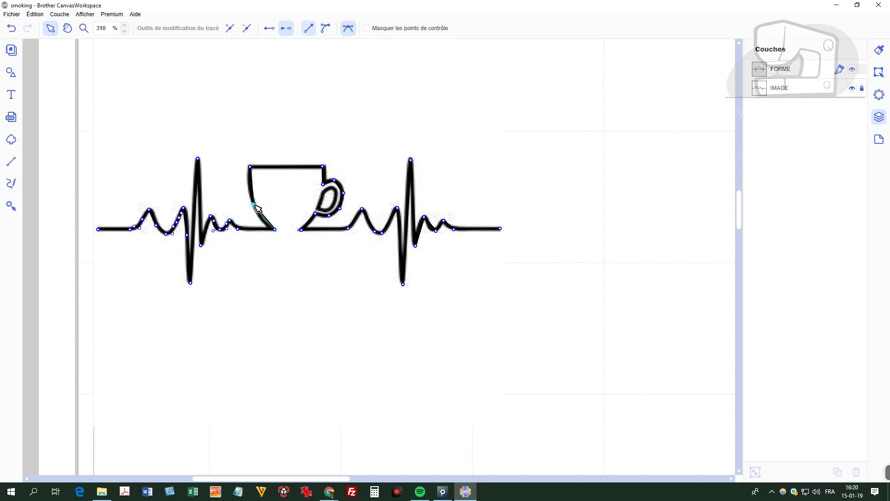
{"action": "left_click", "coordinate": [324, 30]}
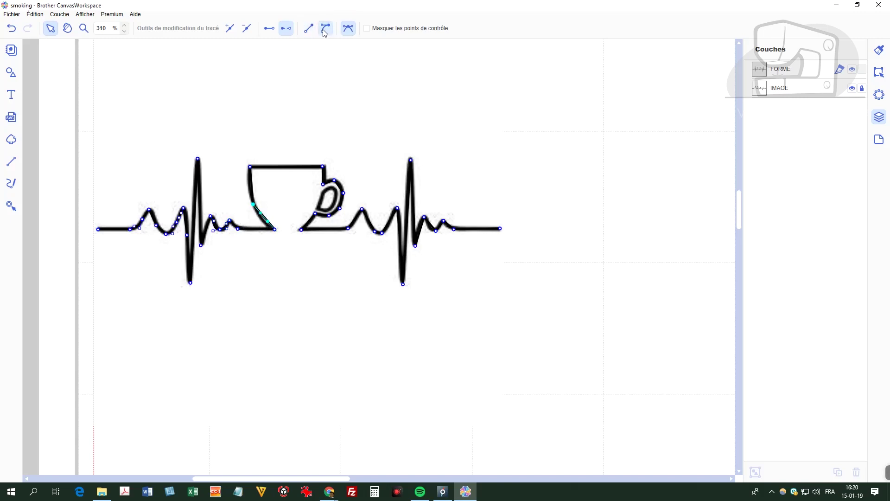
{"action": "left_click_drag", "start_coordinate": [270, 225], "coordinate": [267, 226]}
Convert the segment between the cup's lower right corner and the handle into a curve and bend it to match the image.
{"action": "left_click", "coordinate": [304, 227]}
{"action": "left_click", "coordinate": [326, 28]}
{"action": "left_click", "coordinate": [315, 227]}
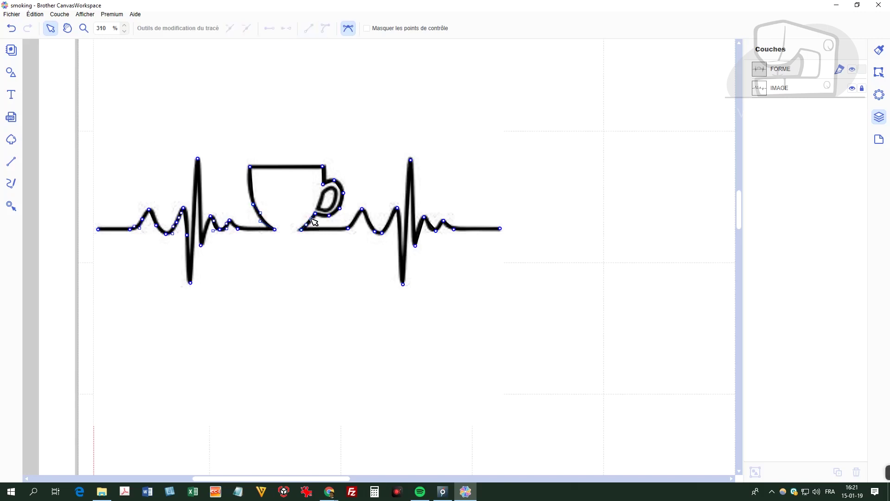
{"action": "left_click", "coordinate": [314, 223]}
{"action": "left_click_drag", "start_coordinate": [316, 225], "coordinate": [311, 229]}
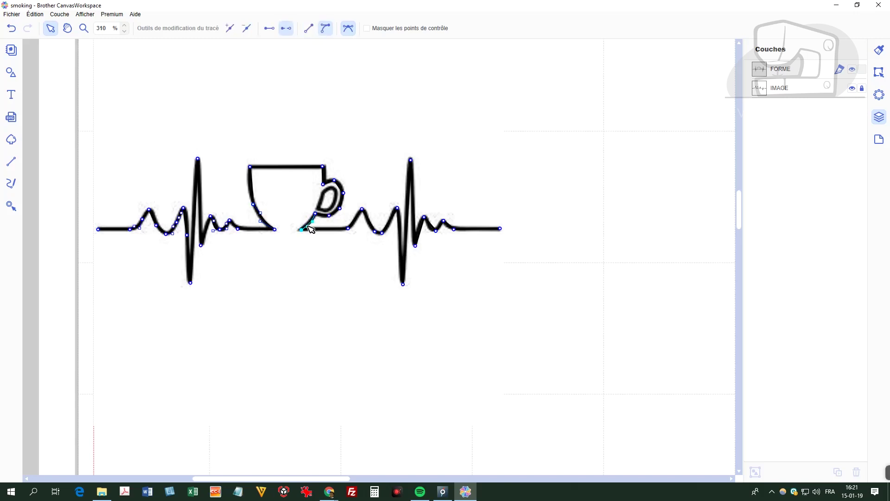
Convert the segment rising to the second small wave before the second tall spike into a curve, bend it and finish point editing.
{"action": "left_click", "coordinate": [398, 210]}
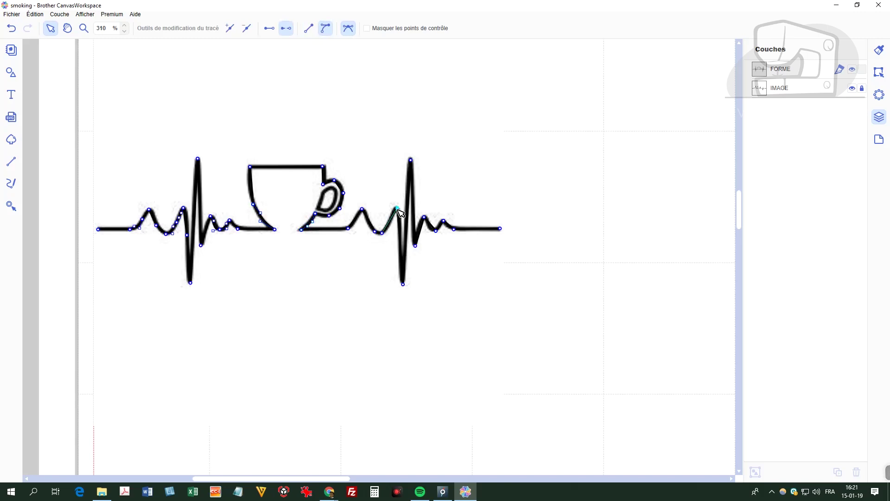
{"action": "left_click", "coordinate": [334, 27]}
{"action": "left_click_drag", "start_coordinate": [387, 225], "coordinate": [391, 227]}
{"action": "left_click", "coordinate": [509, 305]}
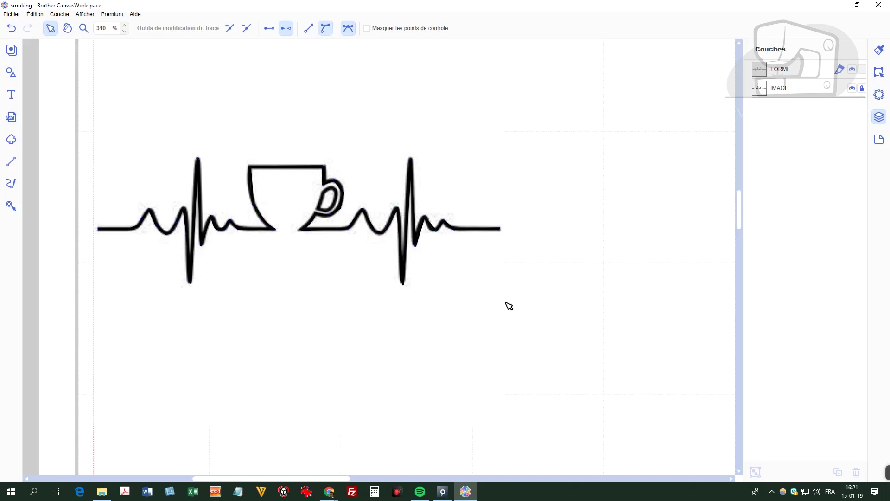
Check the traced path with the IMAGE layer temporarily hidden, and reopen the path for point editing.
{"action": "left_click", "coordinate": [853, 88]}
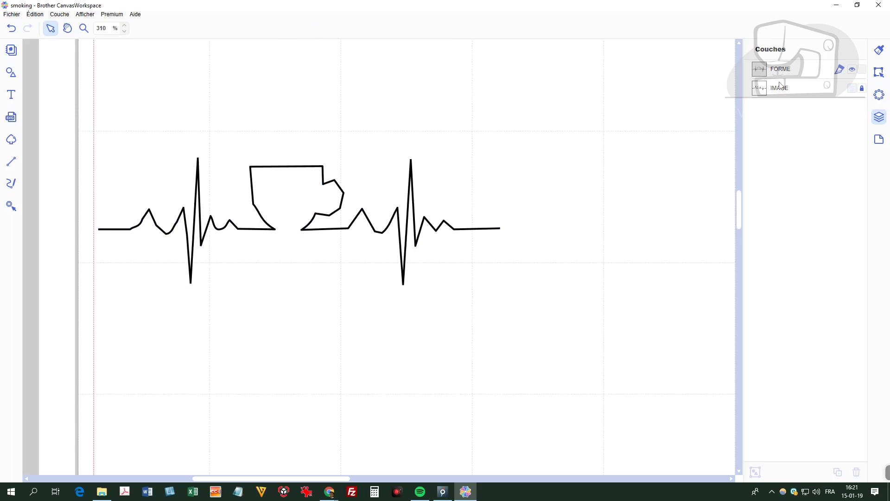
{"action": "left_click", "coordinate": [856, 88]}
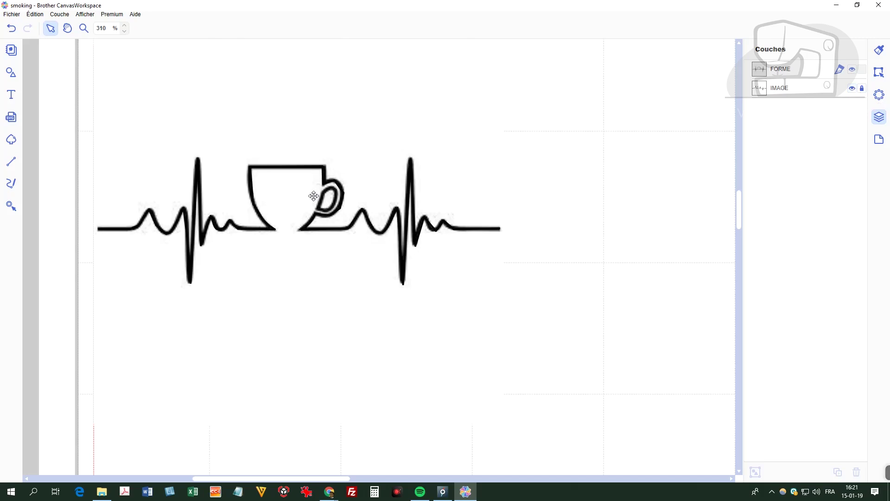
{"action": "left_click", "coordinate": [319, 169]}
{"action": "double_click", "coordinate": [317, 170]}
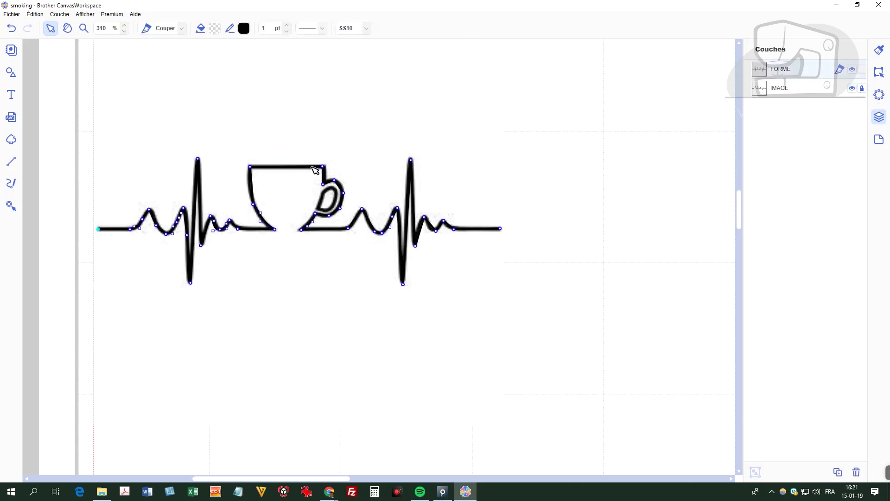
Delete the middle point on the cup's left side and bend the resulting single curve to match the image.
{"action": "left_click", "coordinate": [254, 204]}
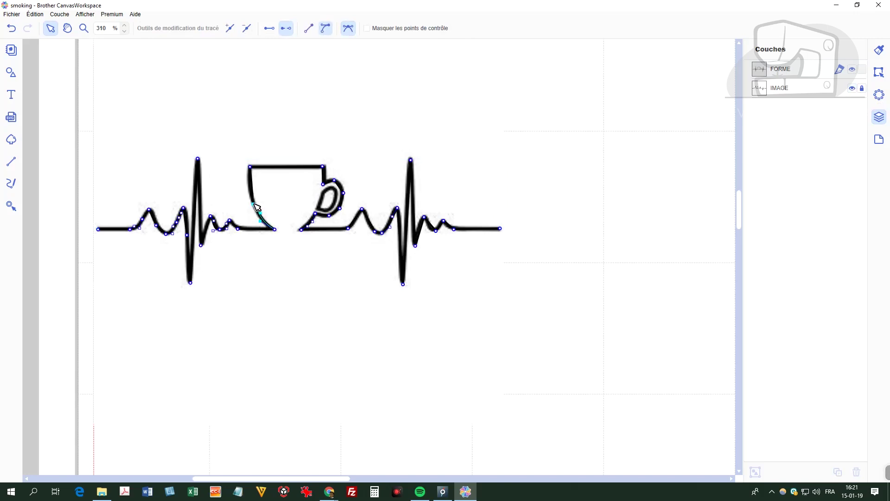
{"action": "left_click", "coordinate": [252, 169]}
{"action": "left_click_drag", "start_coordinate": [253, 192], "coordinate": [249, 191]}
{"action": "left_click", "coordinate": [256, 212]}
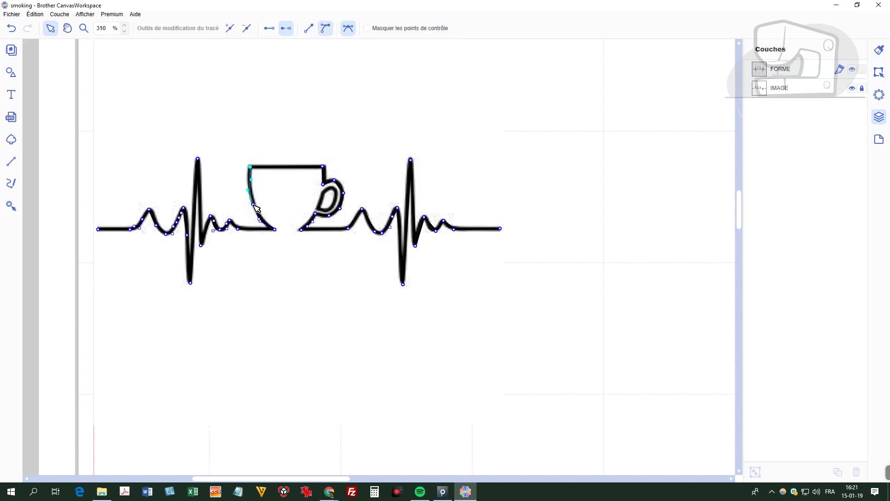
{"action": "left_click", "coordinate": [247, 27]}
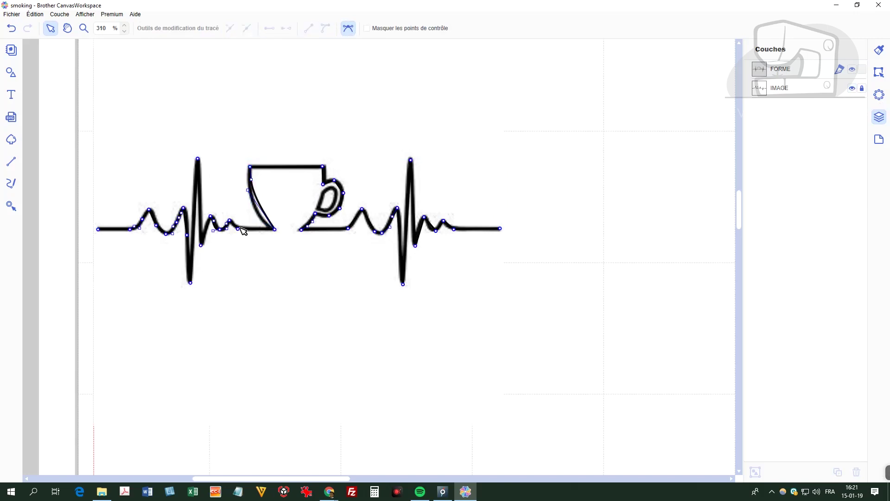
{"action": "left_click", "coordinate": [242, 198]}
{"action": "left_click_drag", "start_coordinate": [245, 201], "coordinate": [247, 217]}
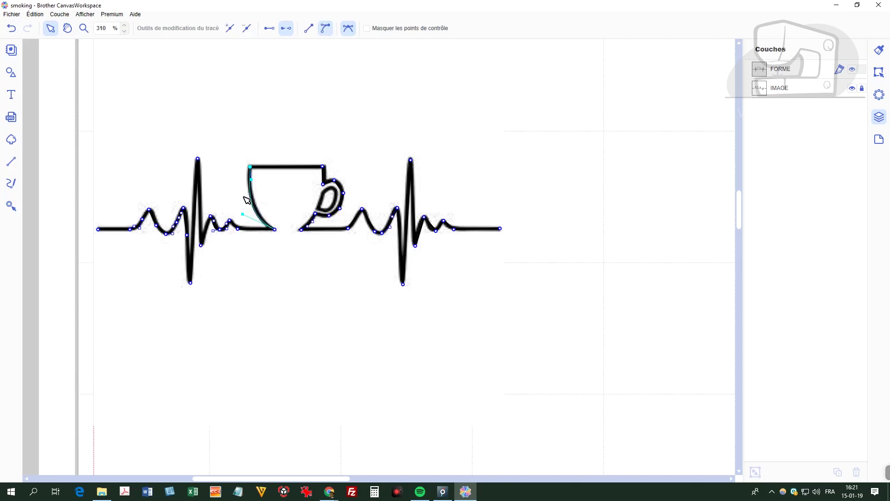
{"action": "left_click_drag", "start_coordinate": [251, 179], "coordinate": [251, 176]}
Hide the IMAGE layer and set the zoom to 100%.
{"action": "left_click", "coordinate": [856, 90]}
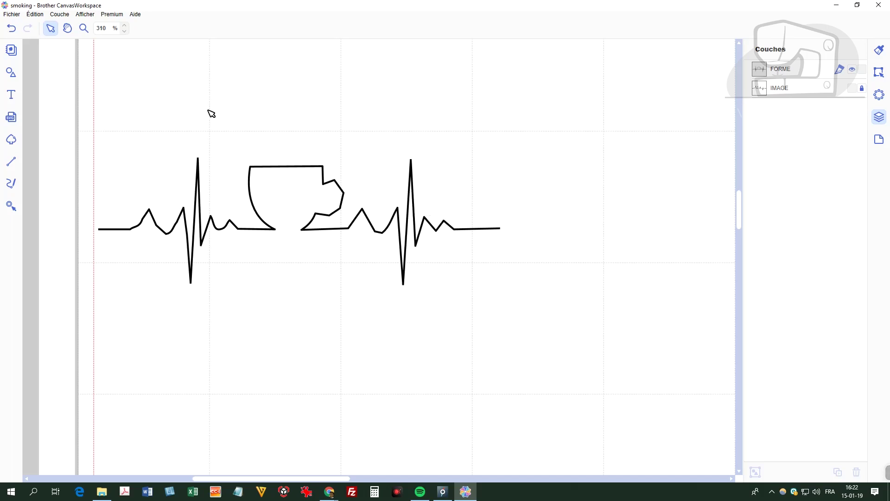
{"action": "left_click", "coordinate": [101, 29]}
{"action": "type", "text": "100"}
{"action": "key", "text": "Return"}
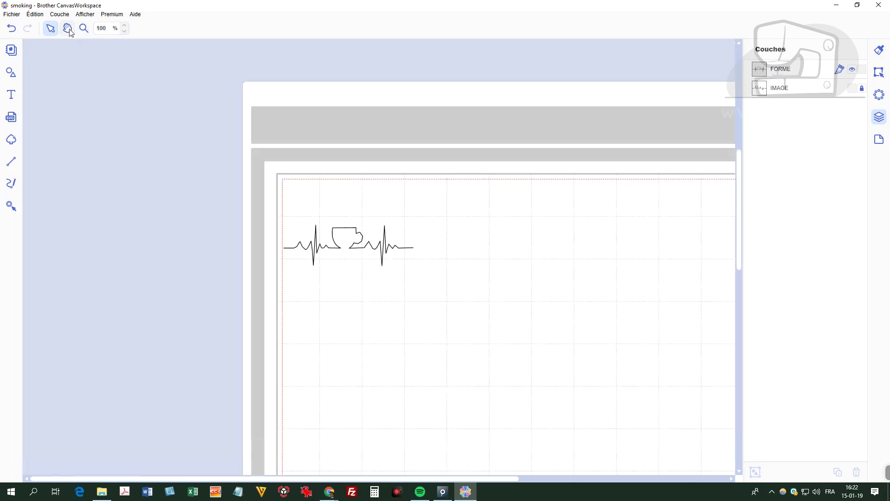
Open the collection of basic shapes.
{"action": "left_click_drag", "start_coordinate": [509, 480], "coordinate": [594, 480]}
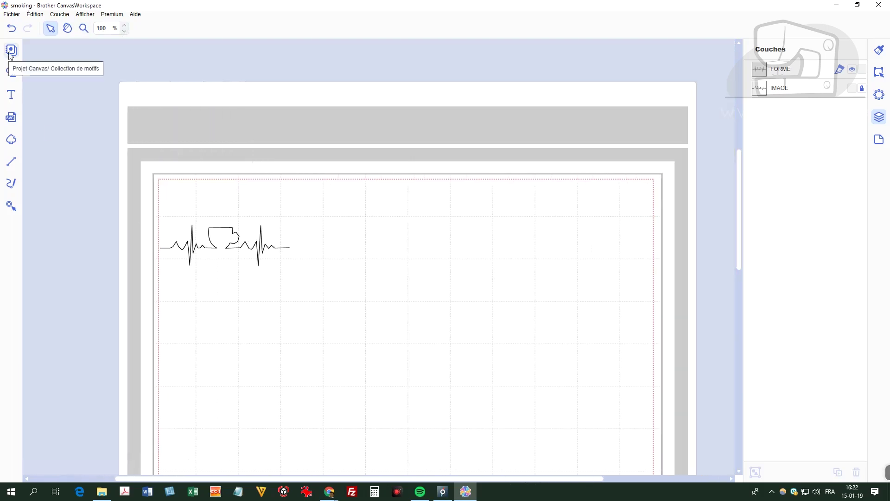
{"action": "left_click", "coordinate": [11, 72]}
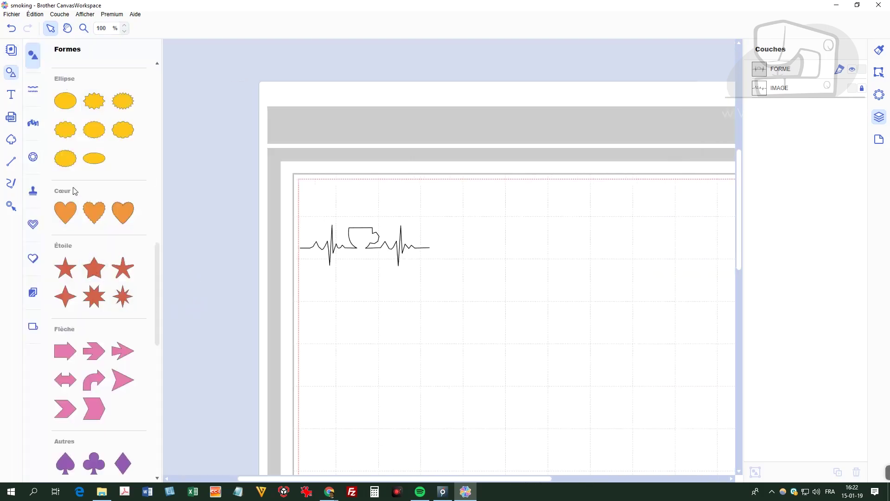